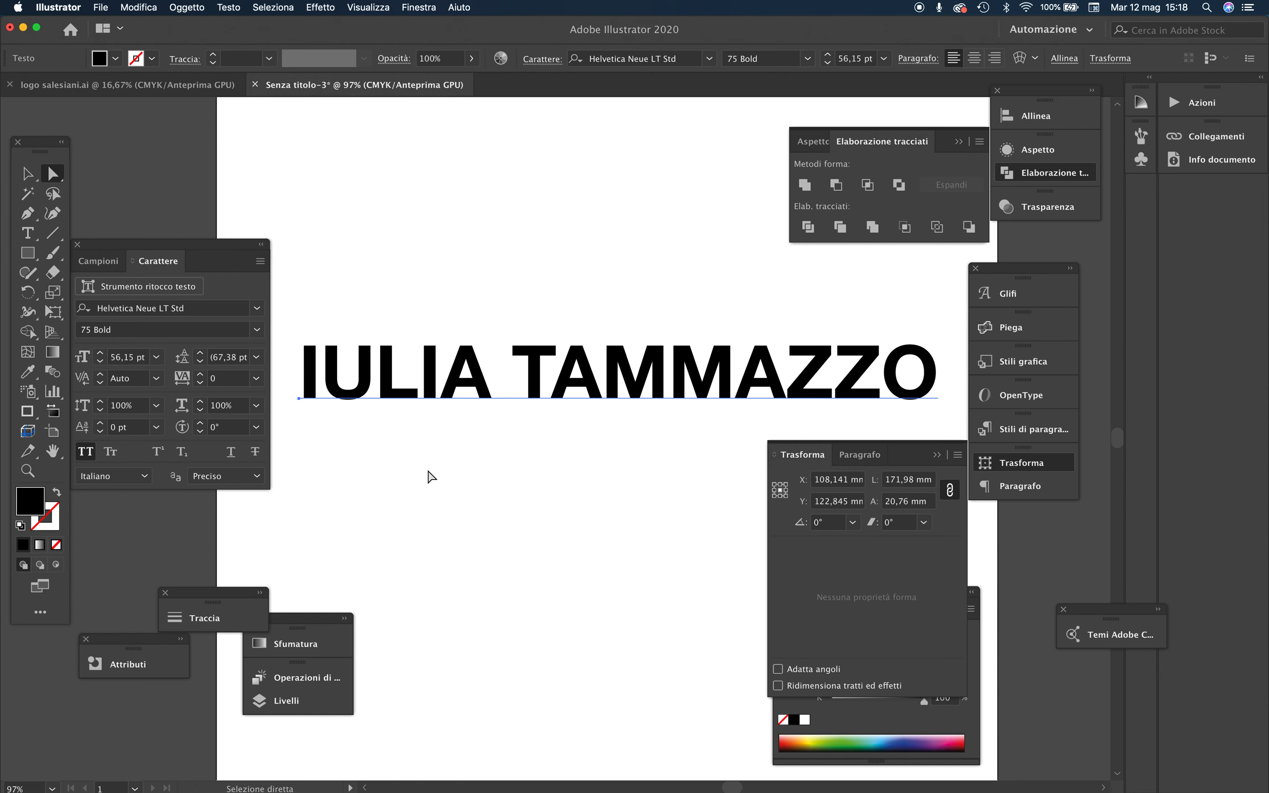
Select the bold name text and convert it to outlines.
{"action": "left_click", "coordinate": [488, 442], "text": "alt+super"}
{"action": "left_click_drag", "start_coordinate": [540, 452], "coordinate": [447, 474]}
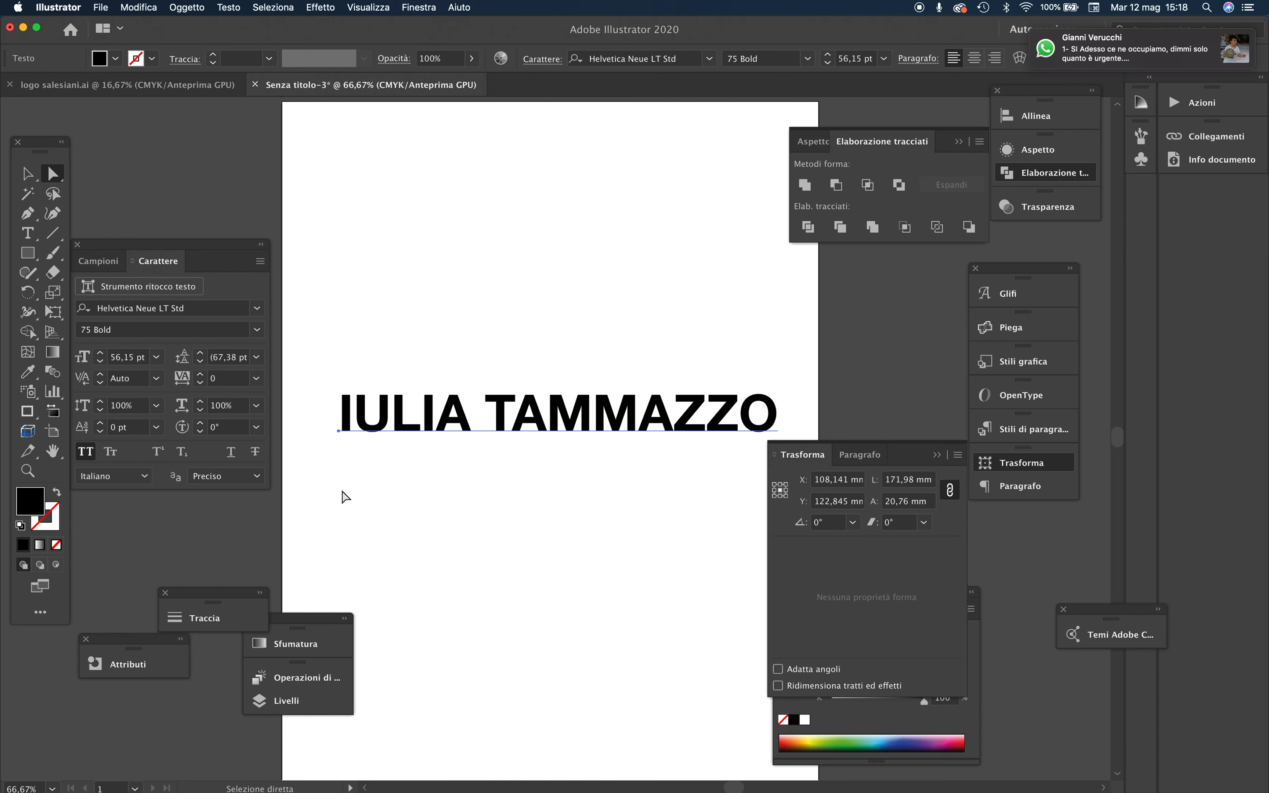
{"action": "left_click", "coordinate": [39, 177]}
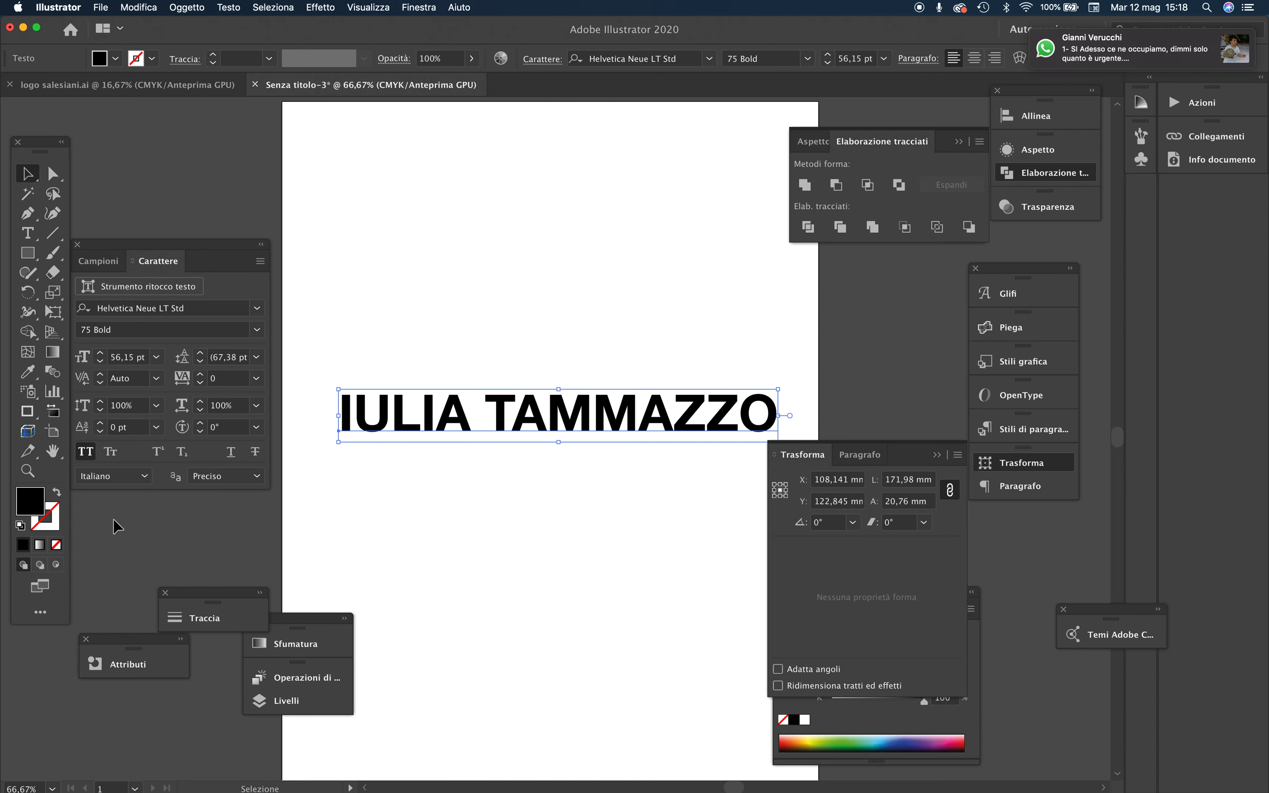
{"action": "left_click", "coordinate": [403, 433]}
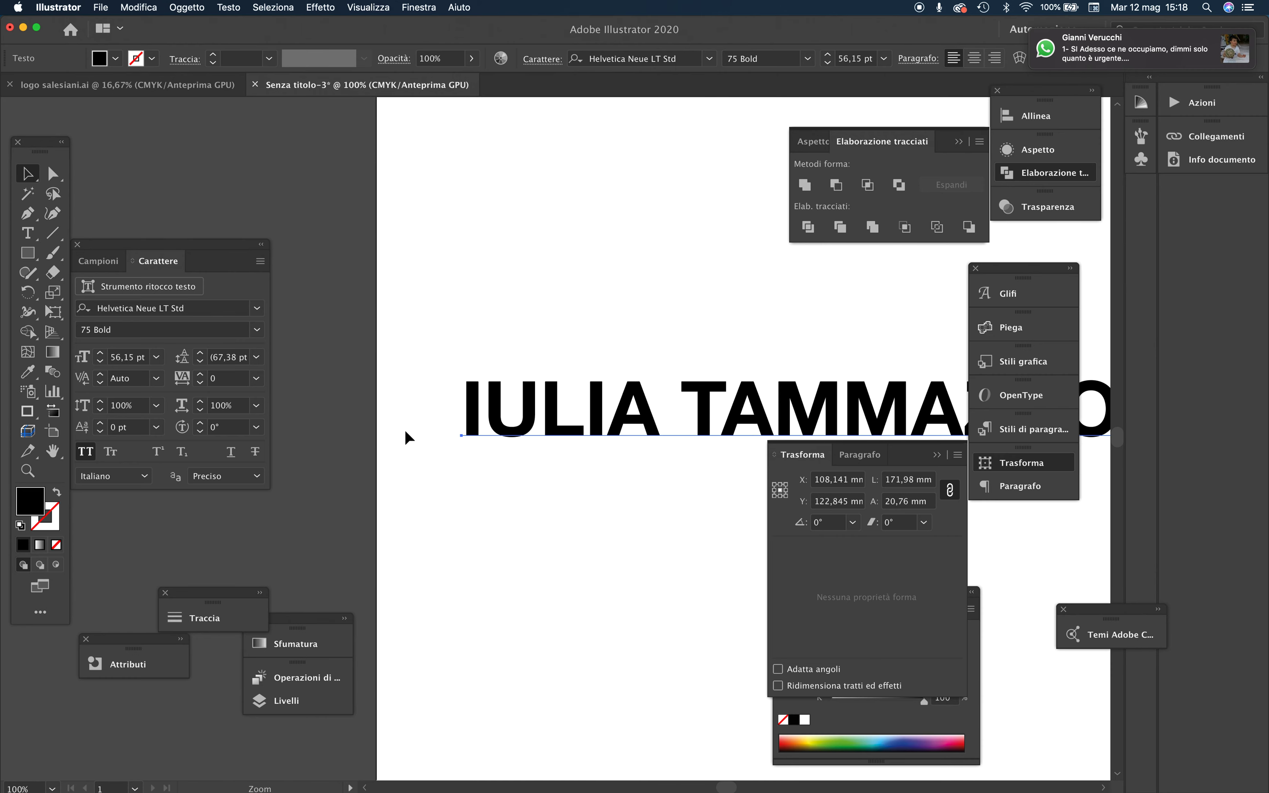
{"action": "scroll", "coordinate": [399, 433], "scroll_direction": "right", "scroll_amount": 5}
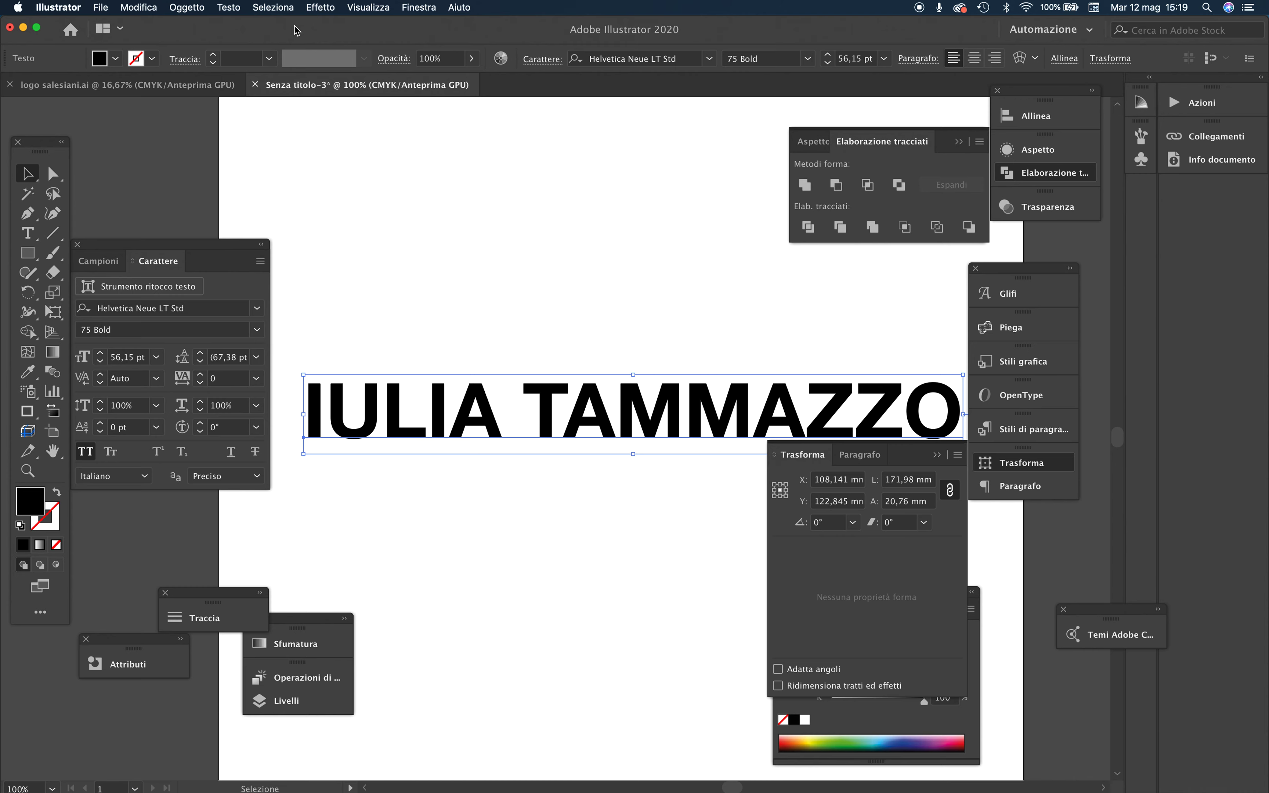
{"action": "left_click", "coordinate": [229, 8]}
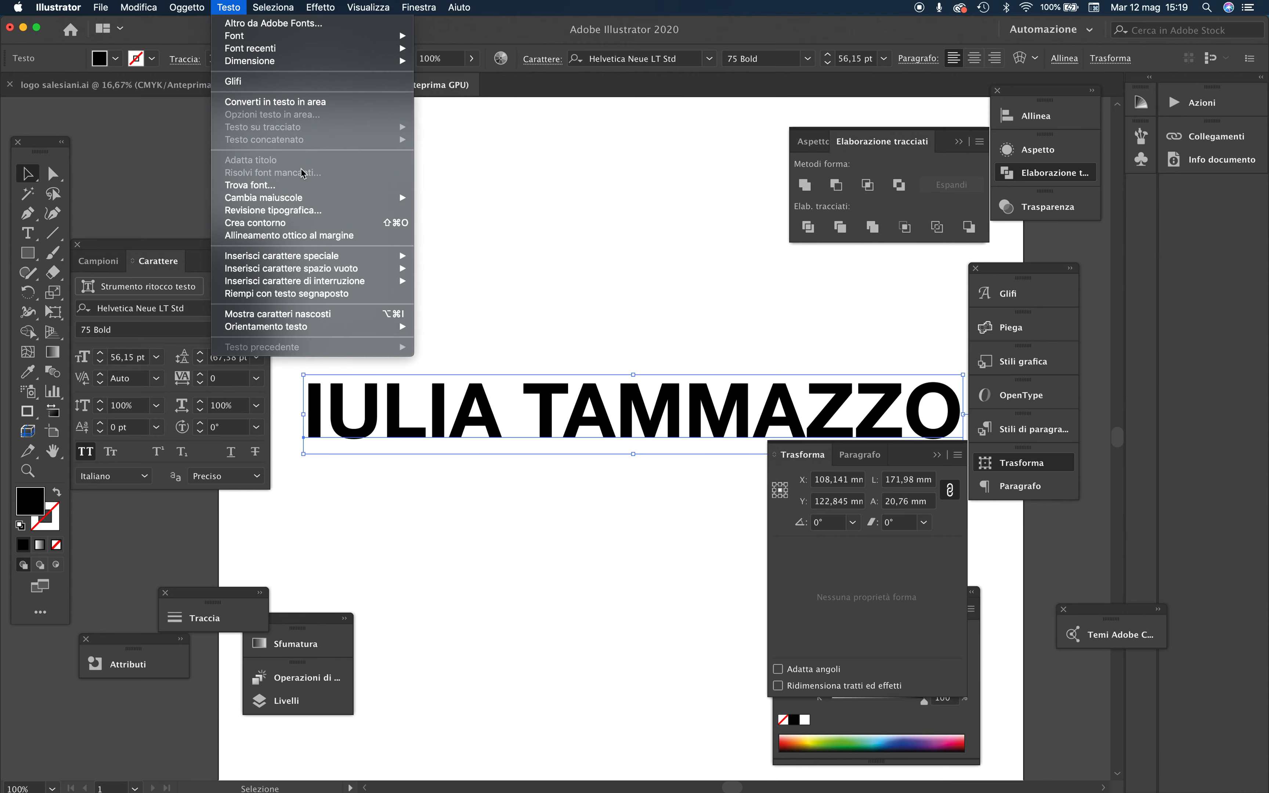
{"action": "left_click", "coordinate": [305, 224]}
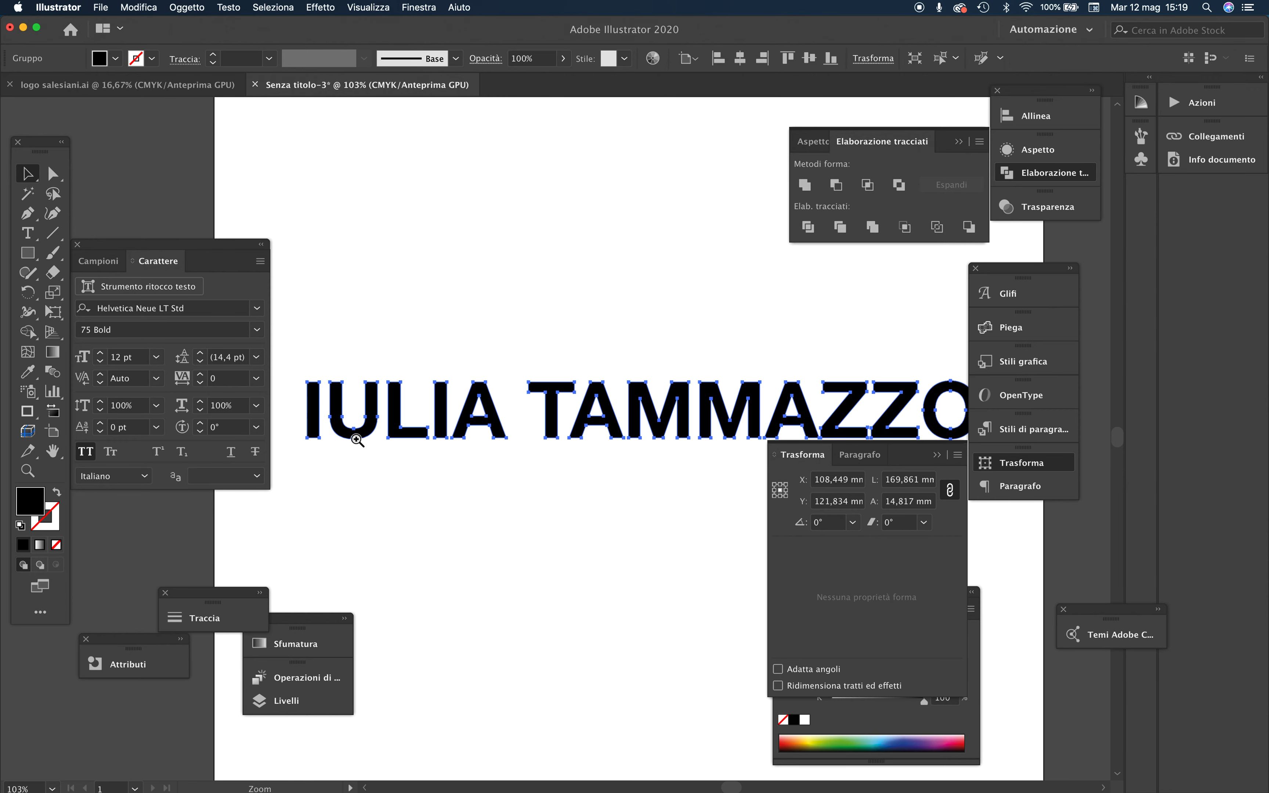
Ungroup the outlined letters and deselect them.
{"action": "key", "text": "super+8"}
{"action": "key", "text": "super+h"}
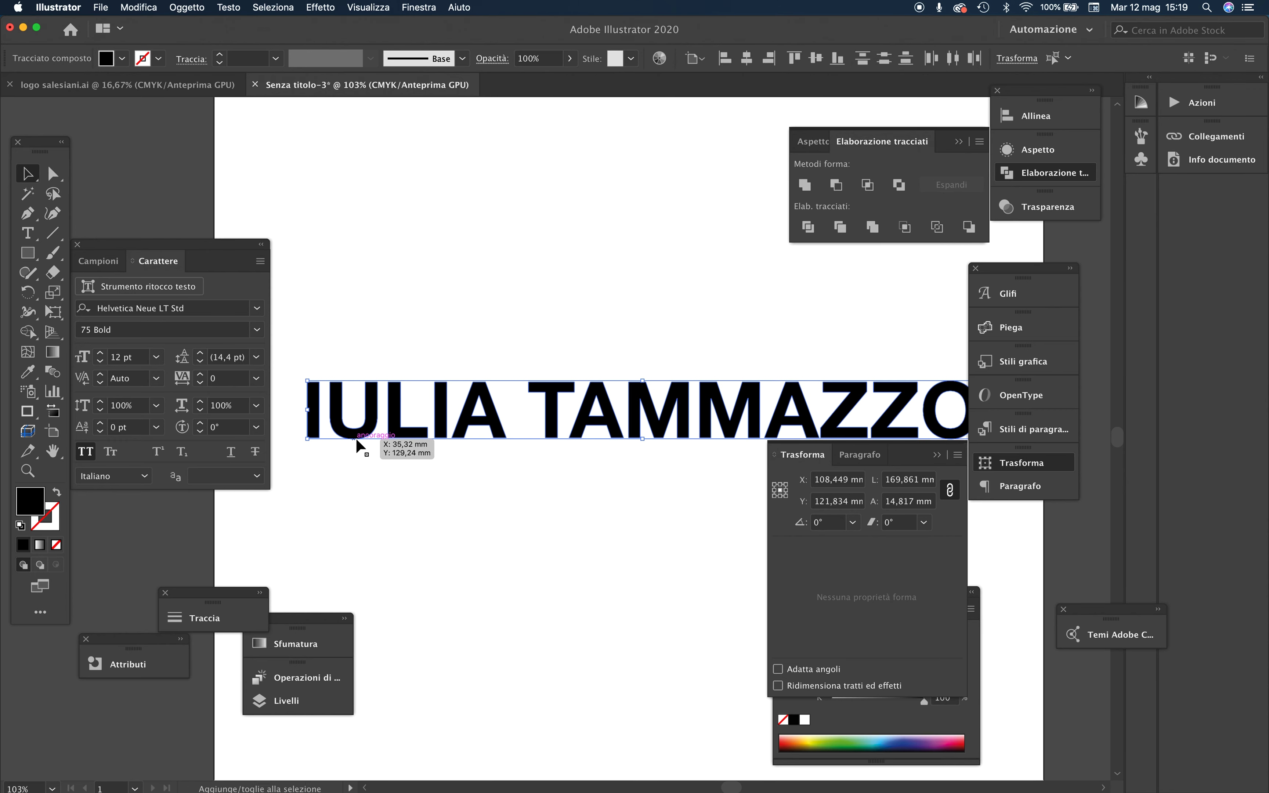
{"action": "left_click", "coordinate": [414, 330]}
Taper the first I toward the top by nudging its two upper corner anchors inward with Direct Selection.
{"action": "left_click", "coordinate": [355, 422], "text": "super"}
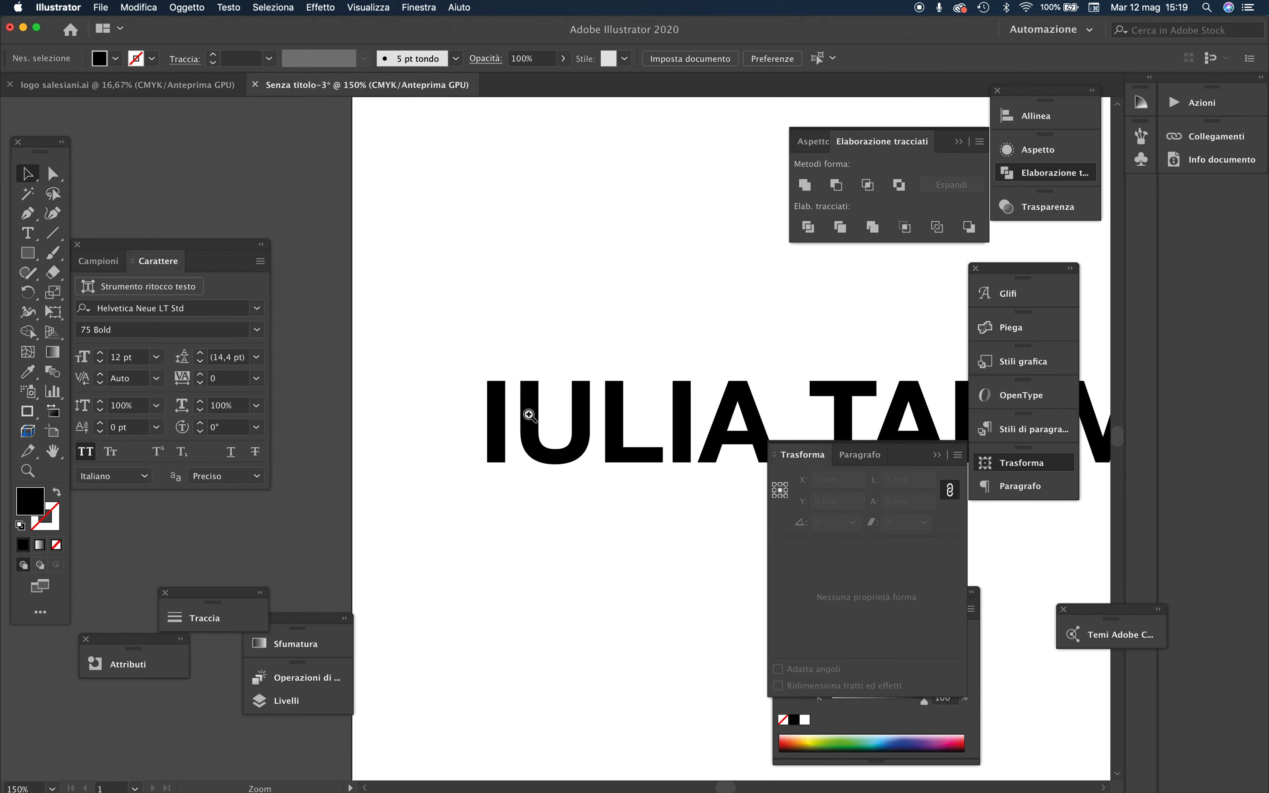
{"action": "left_click", "coordinate": [529, 415], "text": "super"}
{"action": "key", "text": "super+equal"}
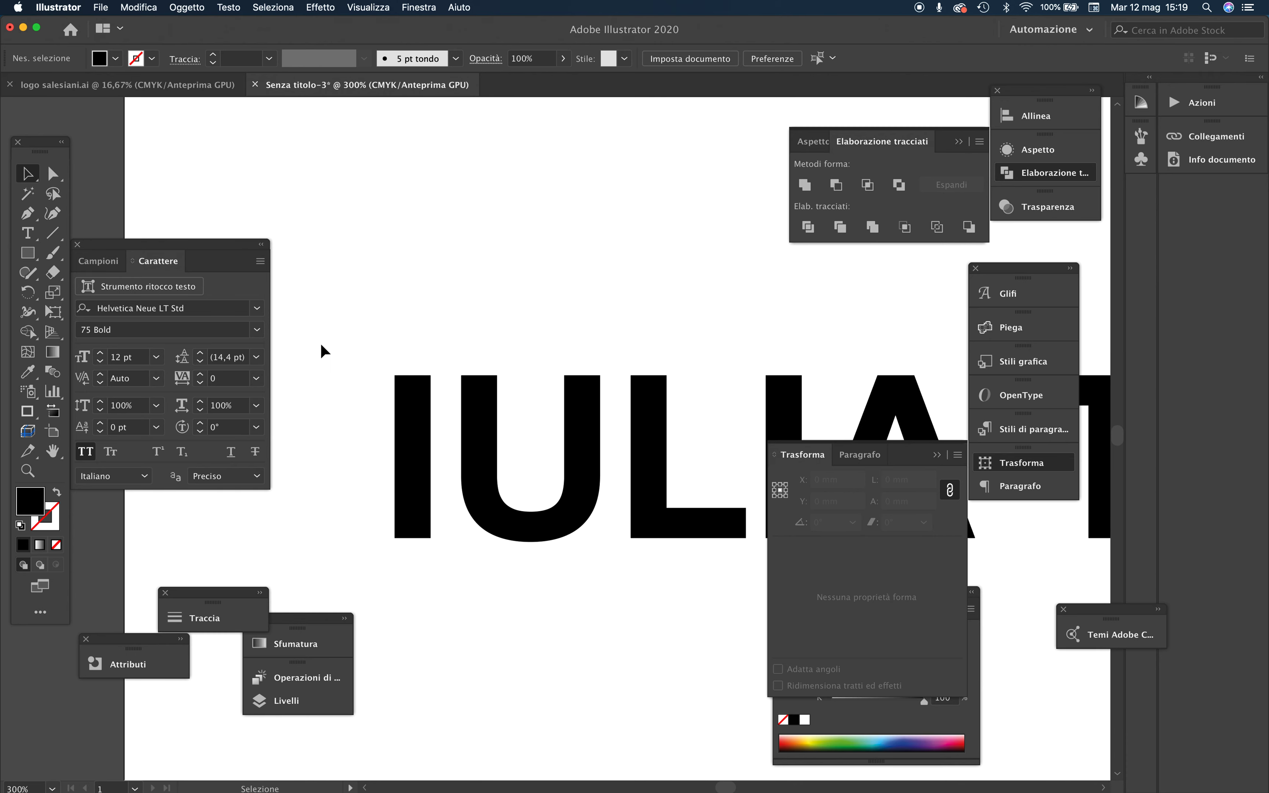
{"action": "left_click", "coordinate": [51, 174]}
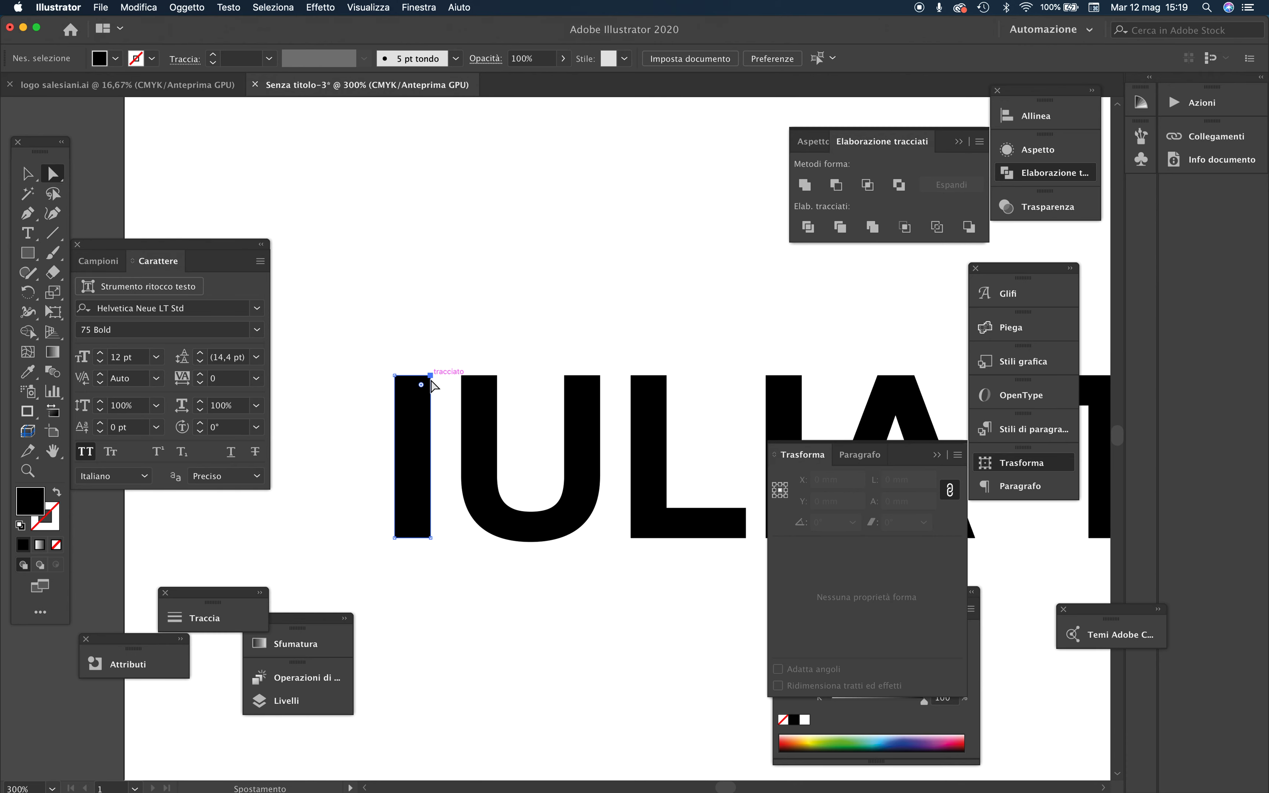
{"action": "left_click", "coordinate": [419, 450]}
{"action": "key", "text": "Left"}
{"action": "key", "text": "Left"}
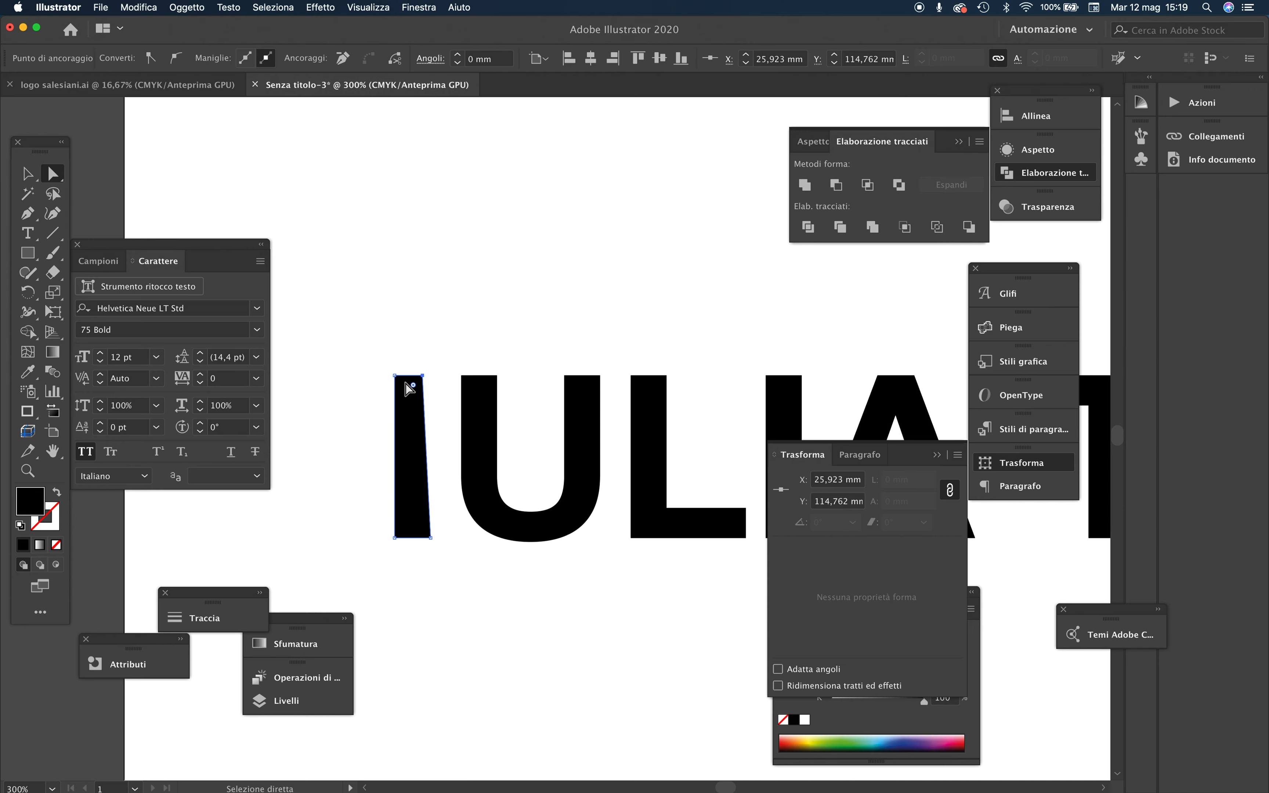
{"action": "left_click", "coordinate": [396, 375]}
{"action": "key", "text": "Right"}
{"action": "key", "text": "Right"}
{"action": "key", "text": "Right"}
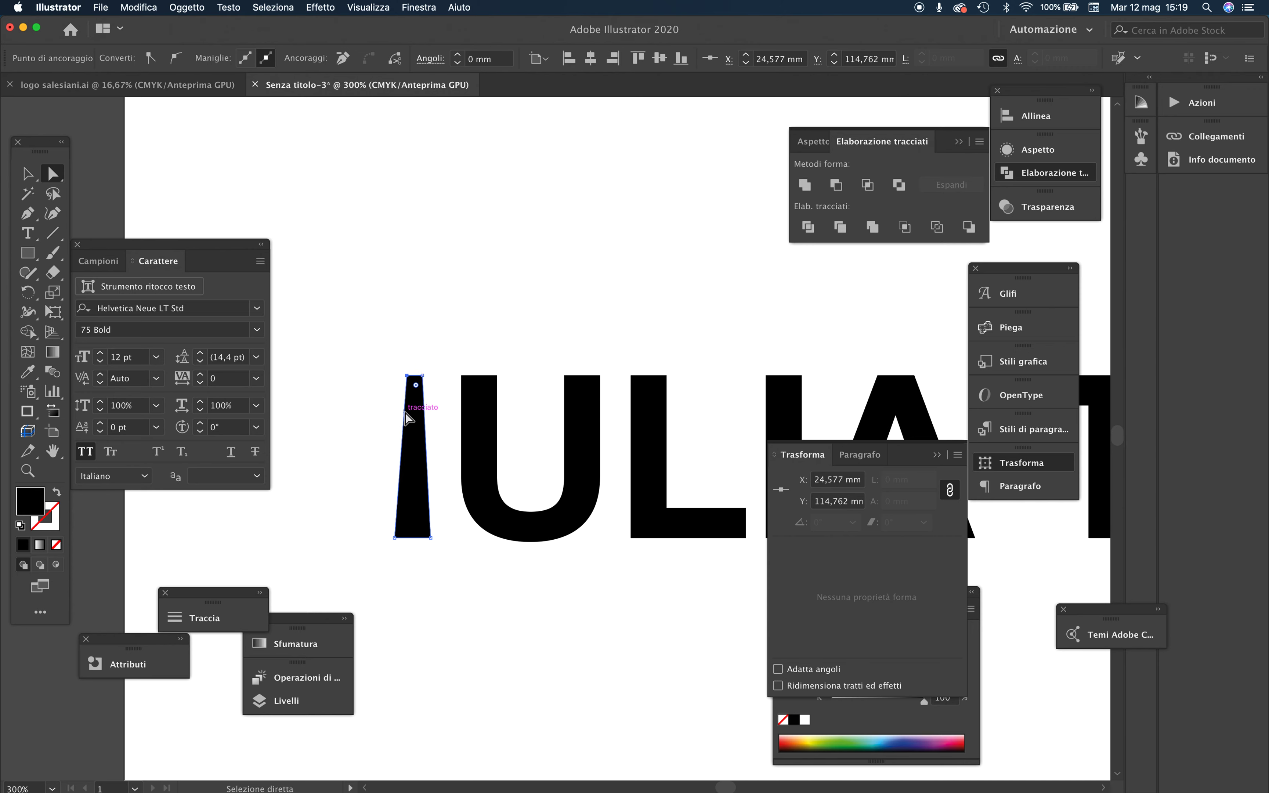
{"action": "key", "text": "Left"}
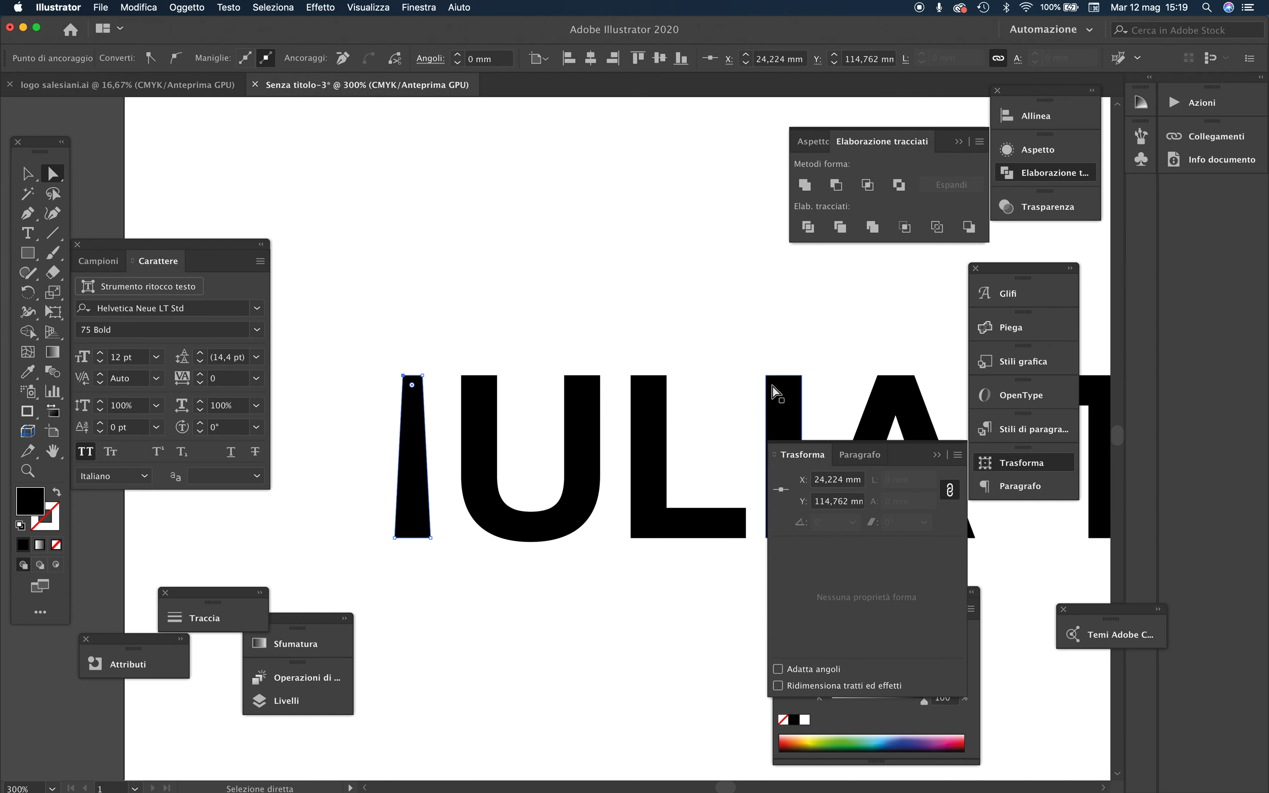
Taper the second I in the same way by nudging its two upper corner anchors inward.
{"action": "left_click", "coordinate": [767, 377]}
{"action": "key", "text": "Right"}
{"action": "key", "text": "Right"}
{"action": "key", "text": "Right"}
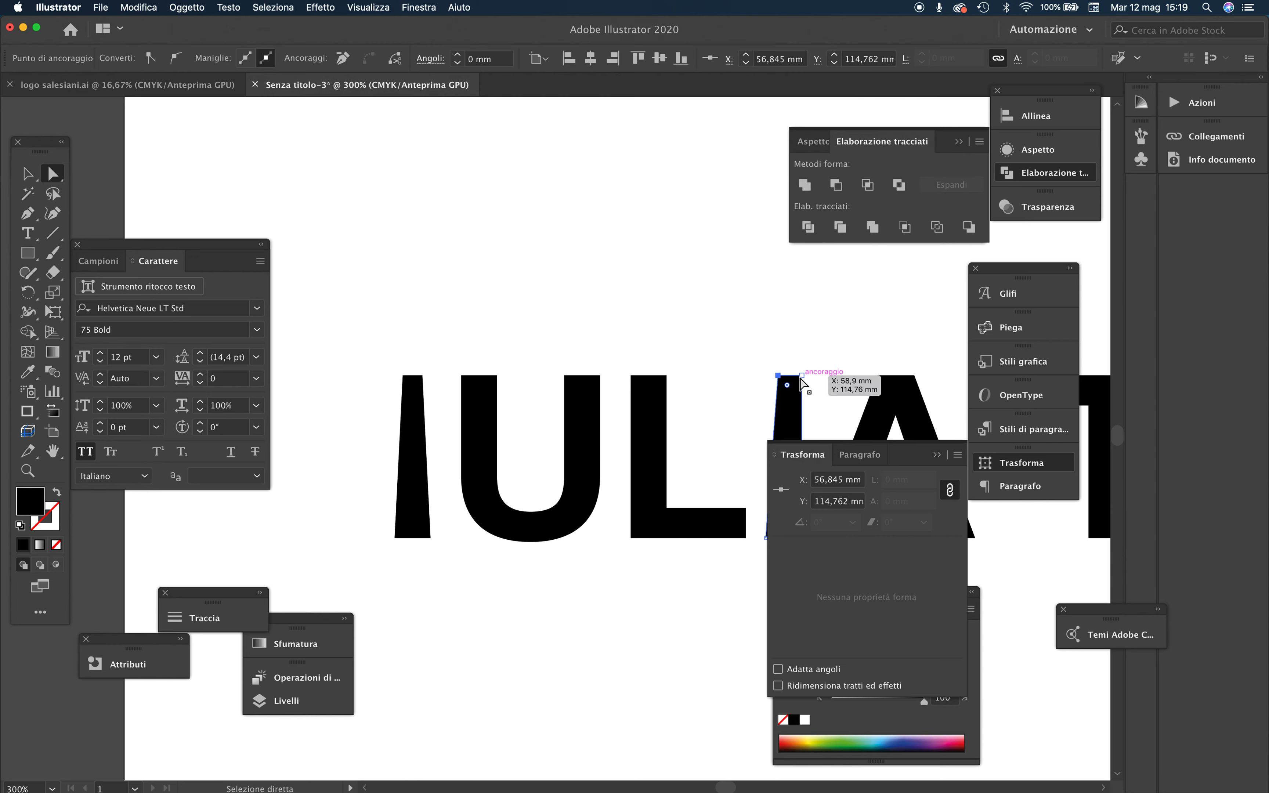
{"action": "left_click", "coordinate": [802, 376]}
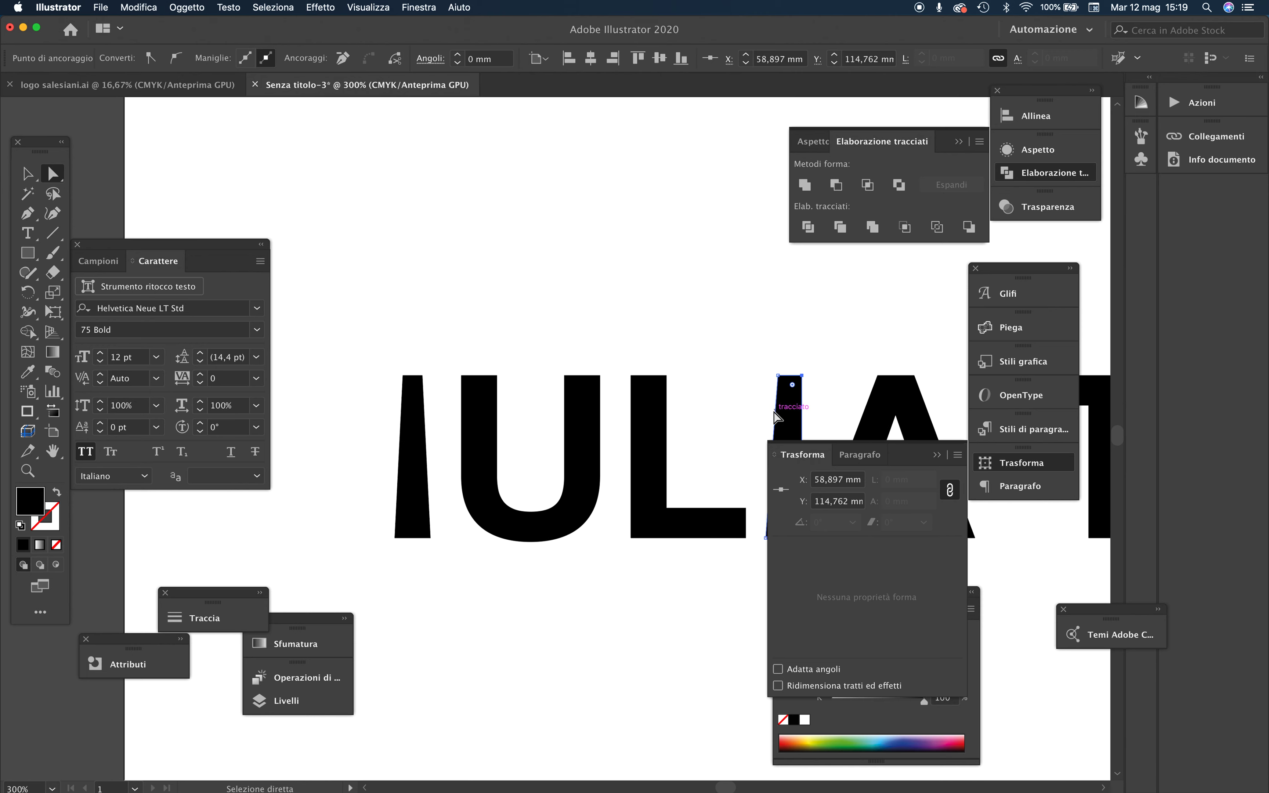
{"action": "key", "text": "Left"}
{"action": "key", "text": "Left"}
{"action": "left_click", "coordinate": [938, 455]}
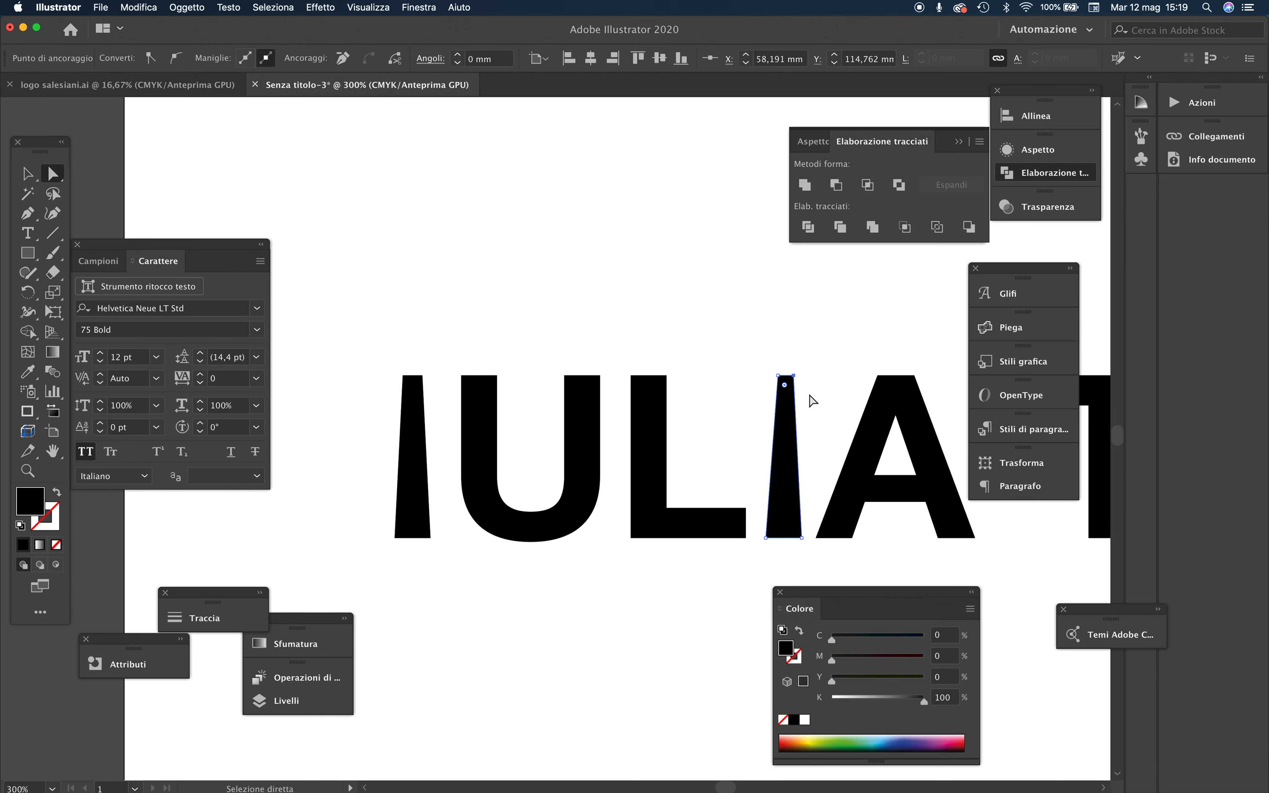
{"action": "left_click", "coordinate": [755, 417]}
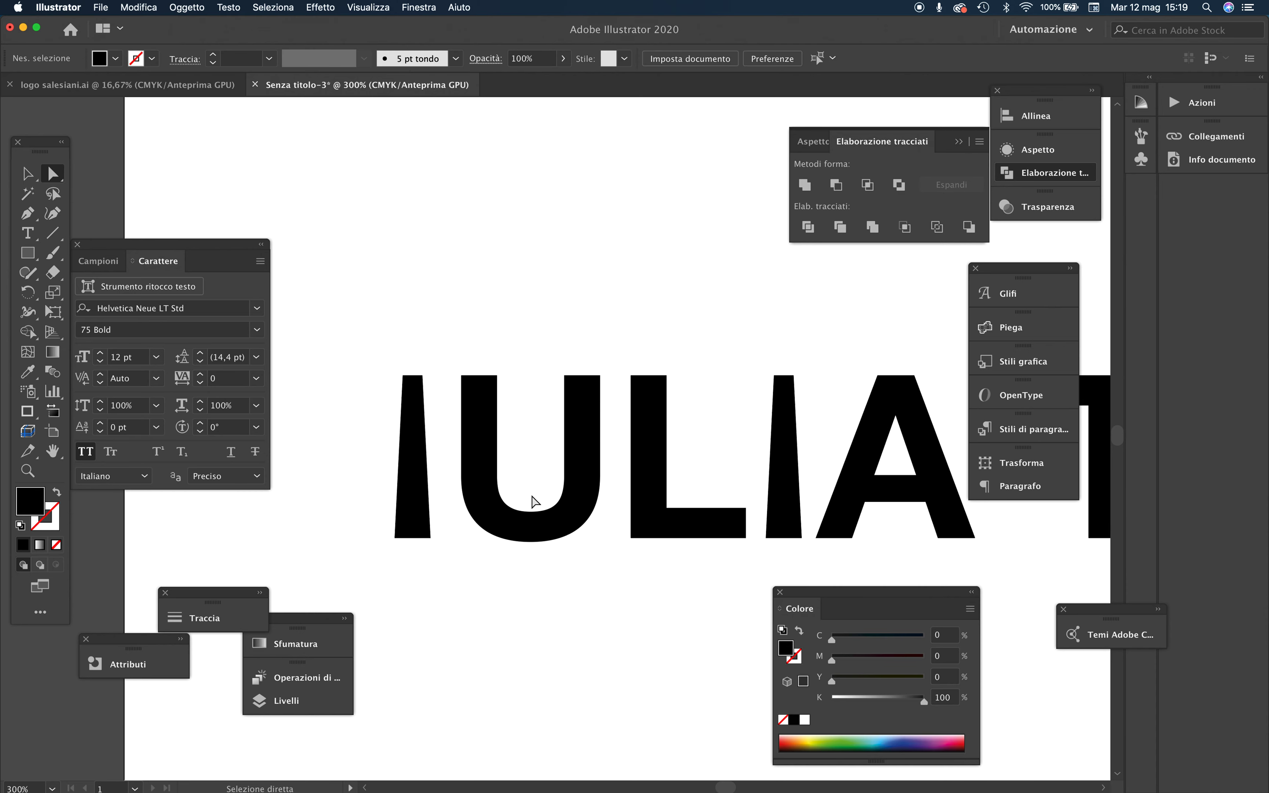
Nudge both upper corner anchors of the second I to the left for a narrower, left-leaning top.
{"action": "left_click", "coordinate": [774, 376]}
{"action": "key", "text": "Left"}
{"action": "left_click", "coordinate": [794, 376]}
{"action": "key", "text": "Left"}
{"action": "key", "text": "Left"}
{"action": "key", "text": "Left"}
{"action": "left_click", "coordinate": [550, 405]}
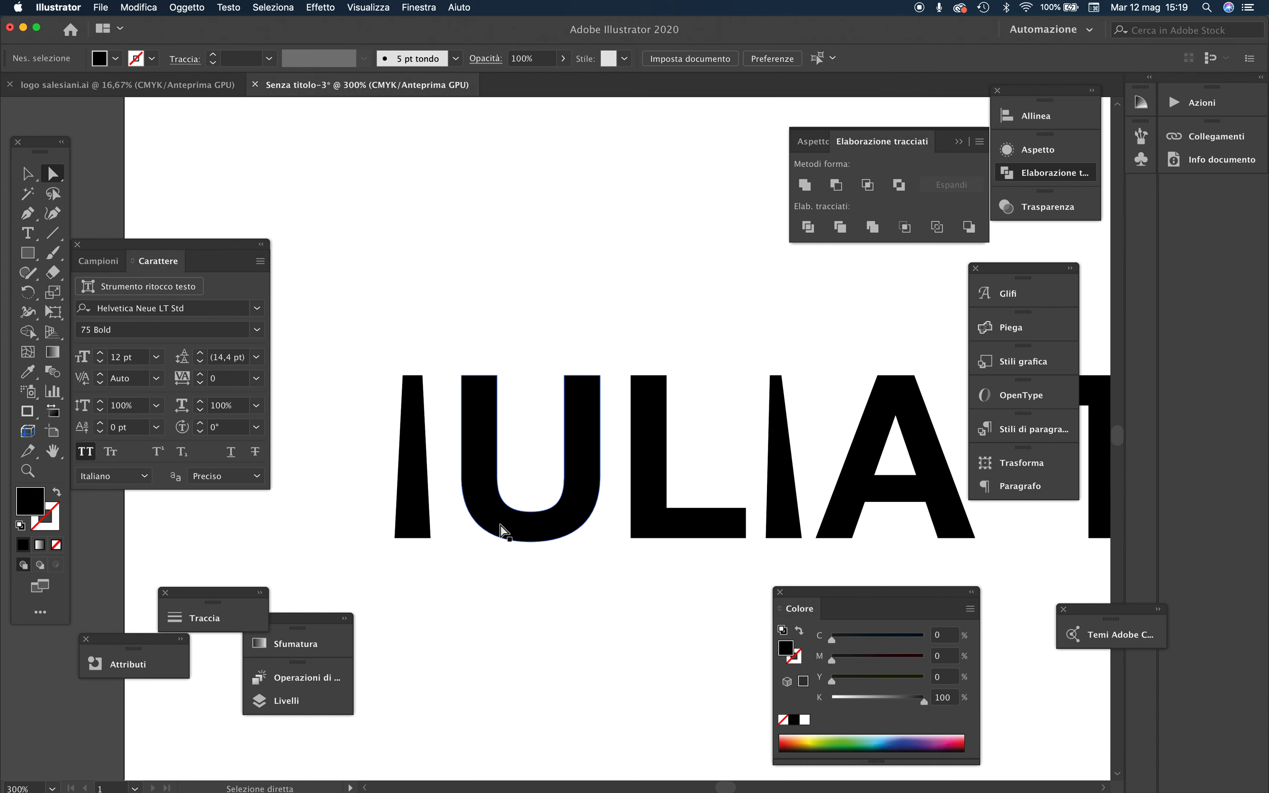
Raise the inner curve anchors of the U to thicken the letter's base.
{"action": "left_click_drag", "start_coordinate": [524, 462], "coordinate": [488, 511]}
{"action": "left_click", "coordinate": [530, 512], "text": "shift"}
{"action": "left_click", "coordinate": [565, 477], "text": "shift"}
{"action": "key", "text": "shift+Up"}
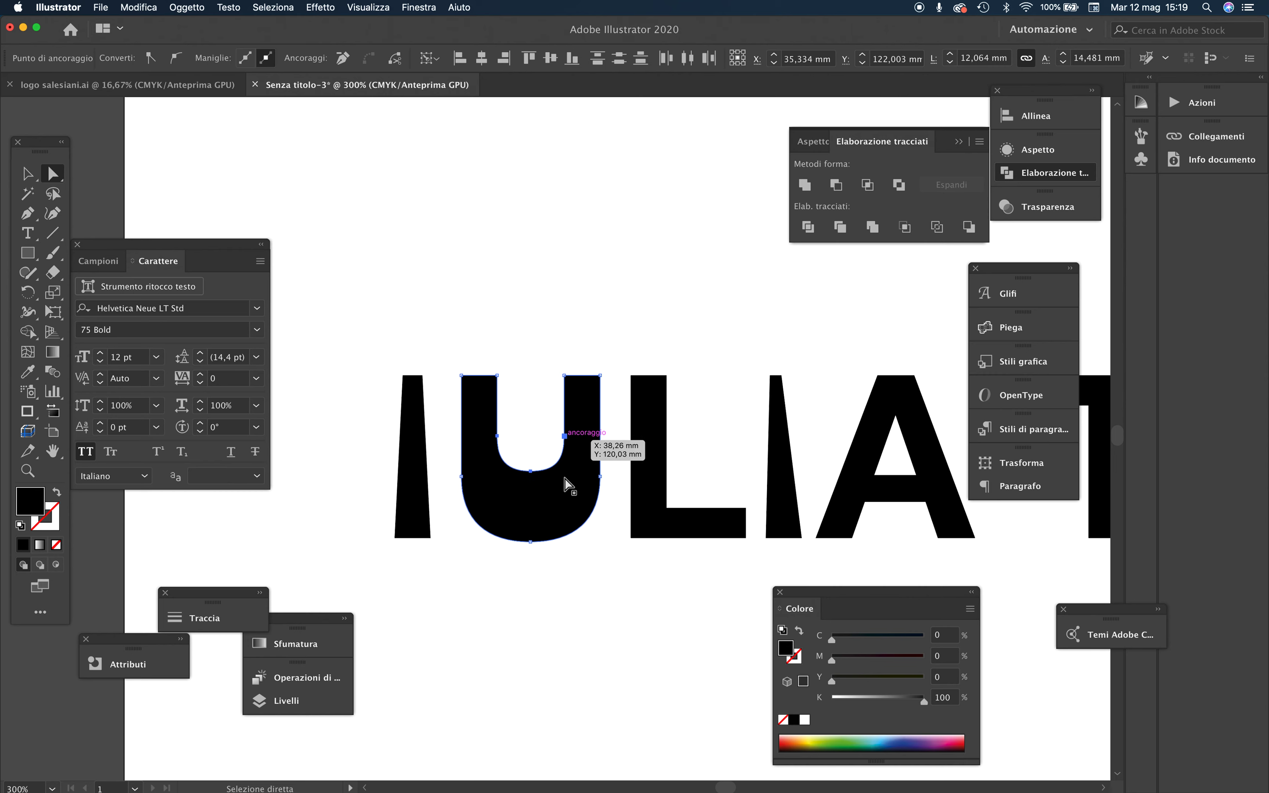
{"action": "key", "text": "Up"}
{"action": "key", "text": "Up"}
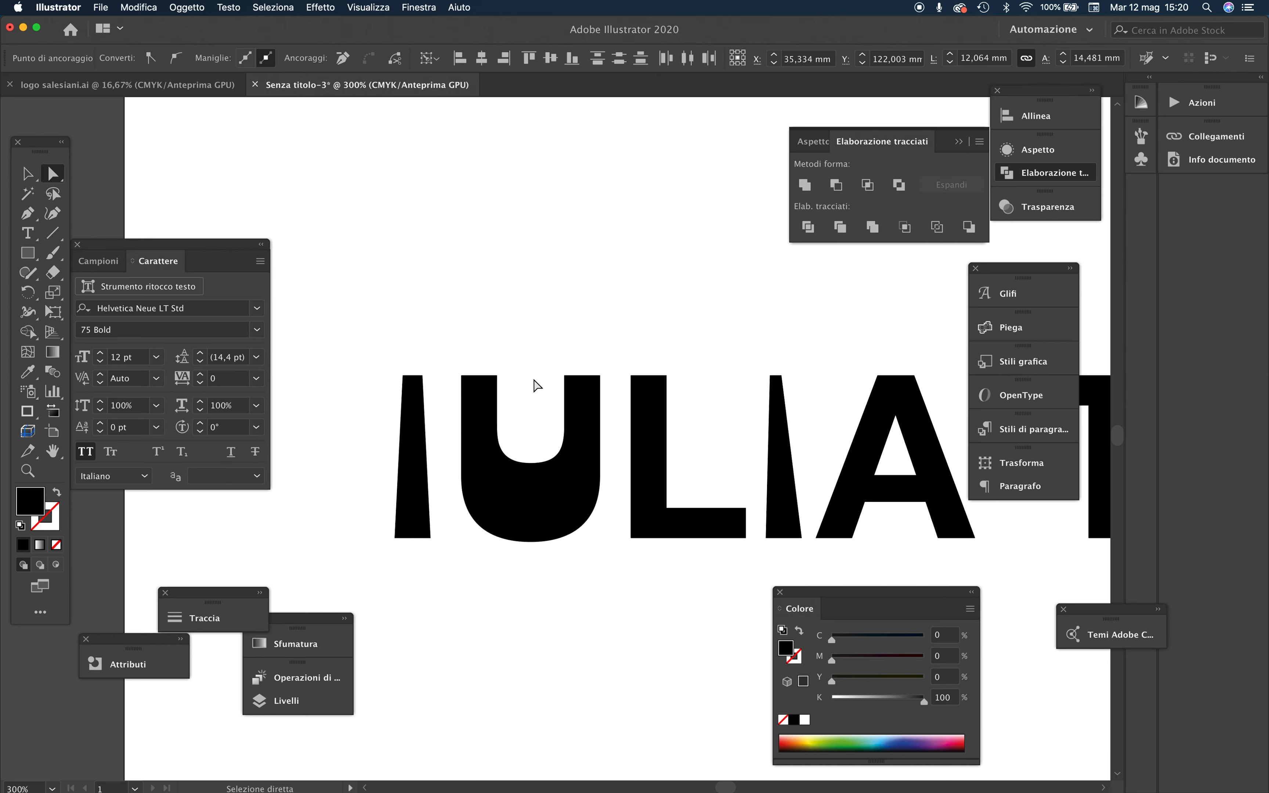
{"action": "left_click", "coordinate": [539, 384]}
Widen the opening of the U by nudging the inner anchors of both stems outward.
{"action": "left_click", "coordinate": [501, 449]}
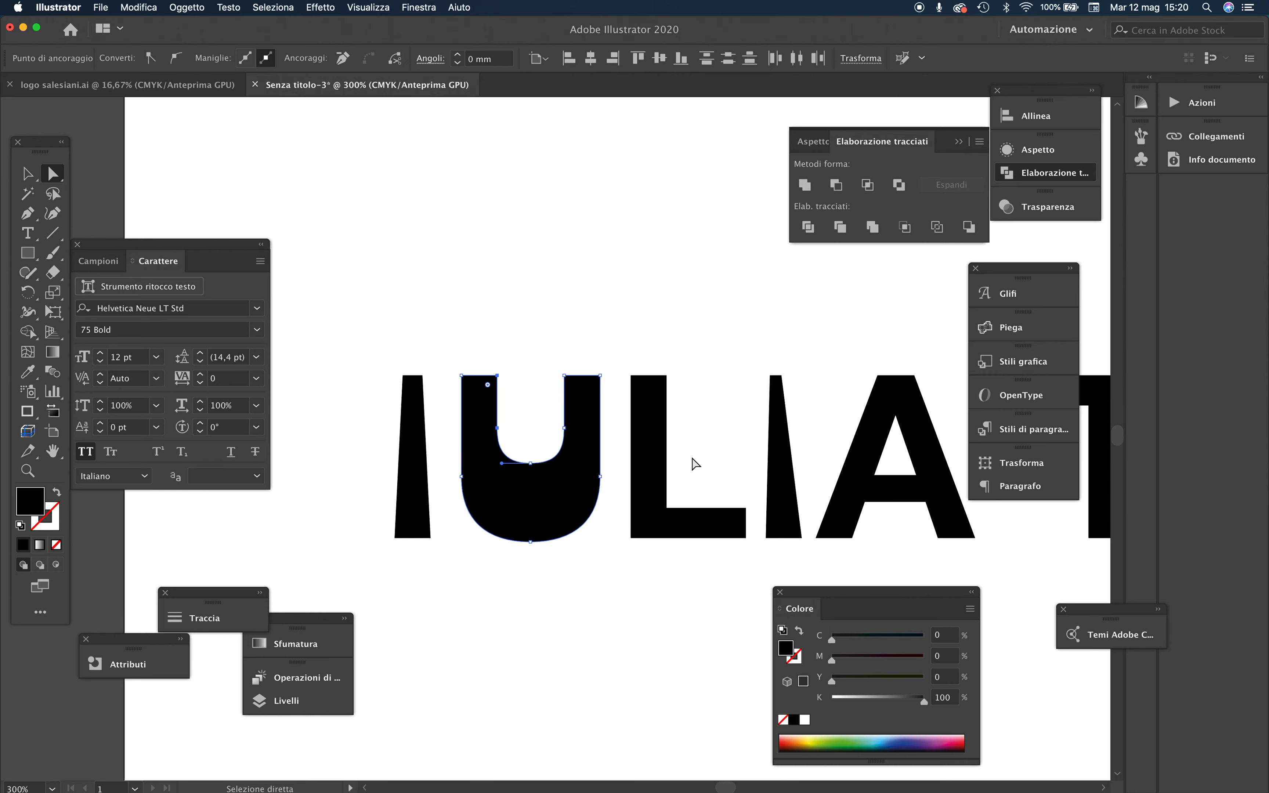
{"action": "key", "text": "Left"}
{"action": "key", "text": "Left"}
{"action": "key", "text": "Left"}
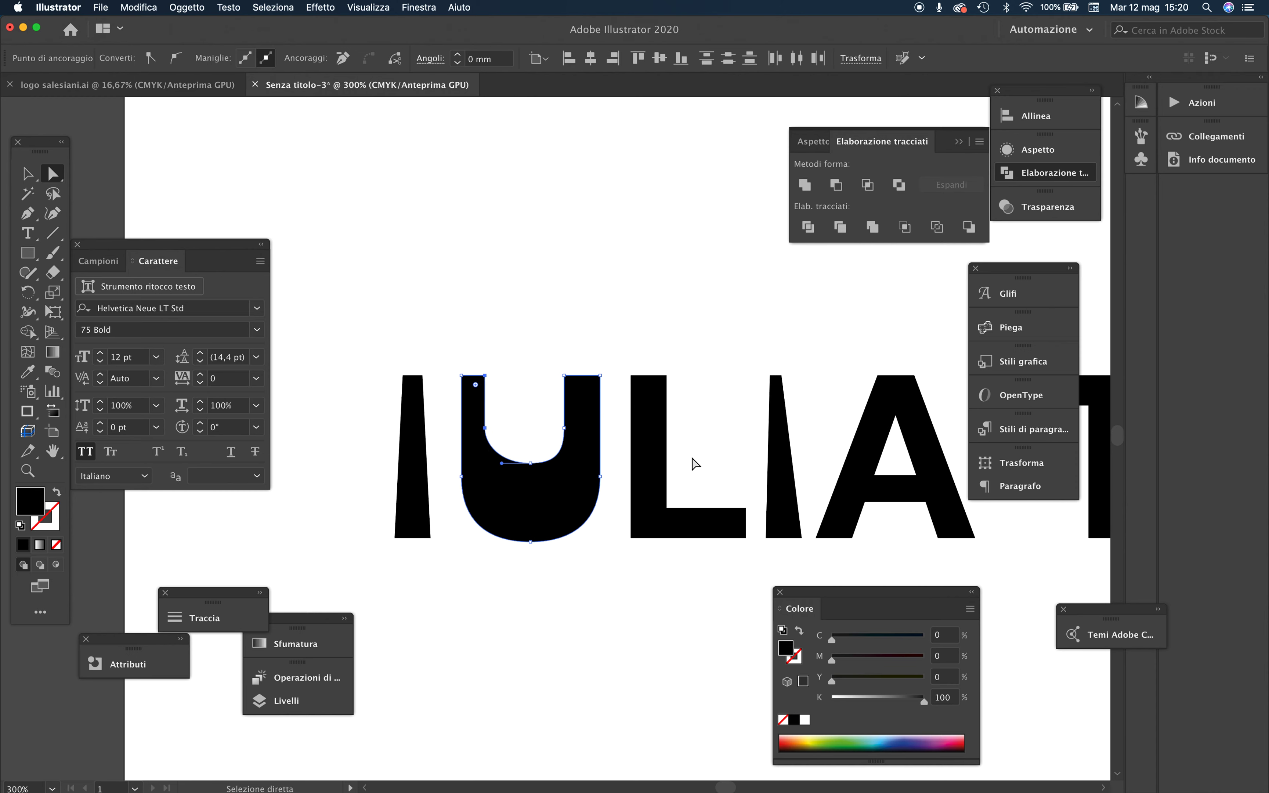
{"action": "left_click_drag", "start_coordinate": [546, 362], "coordinate": [570, 434]}
{"action": "key", "text": "Right"}
{"action": "key", "text": "Right"}
{"action": "key", "text": "Right"}
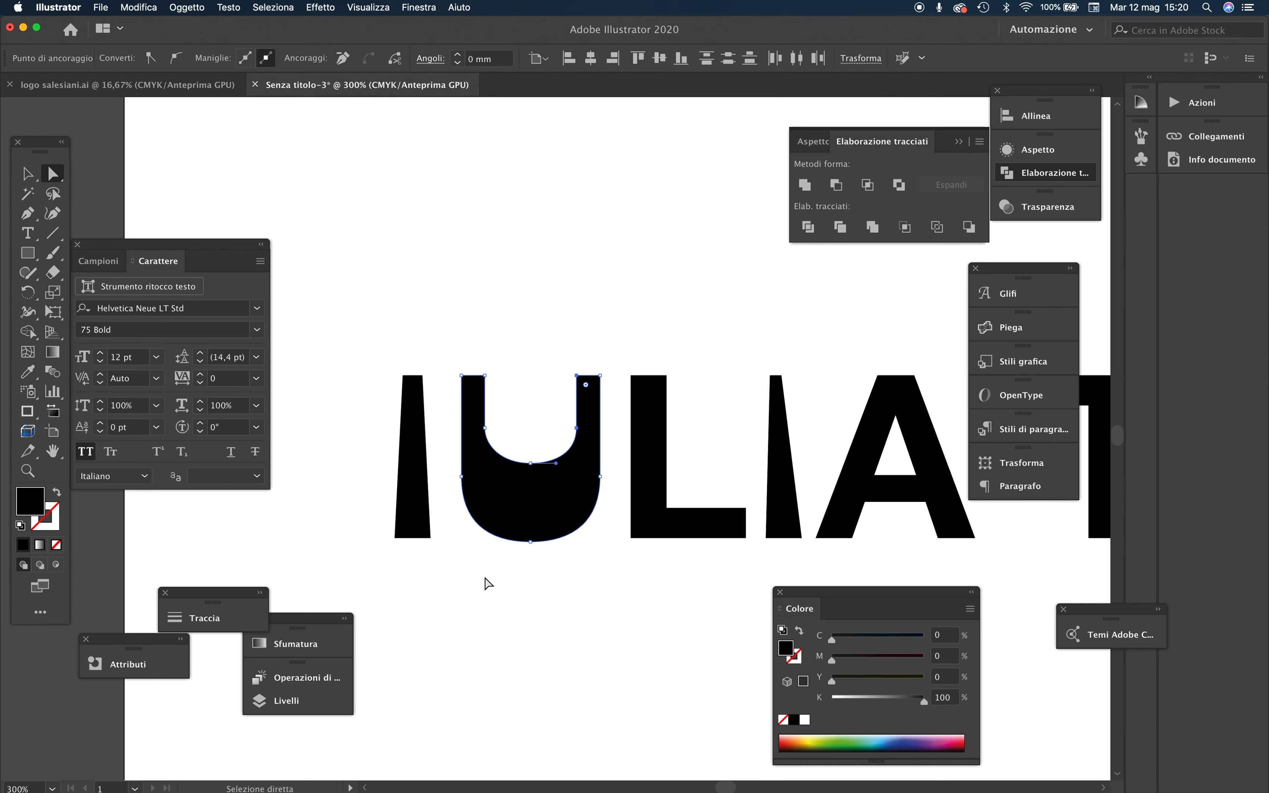
{"action": "left_click", "coordinate": [504, 408]}
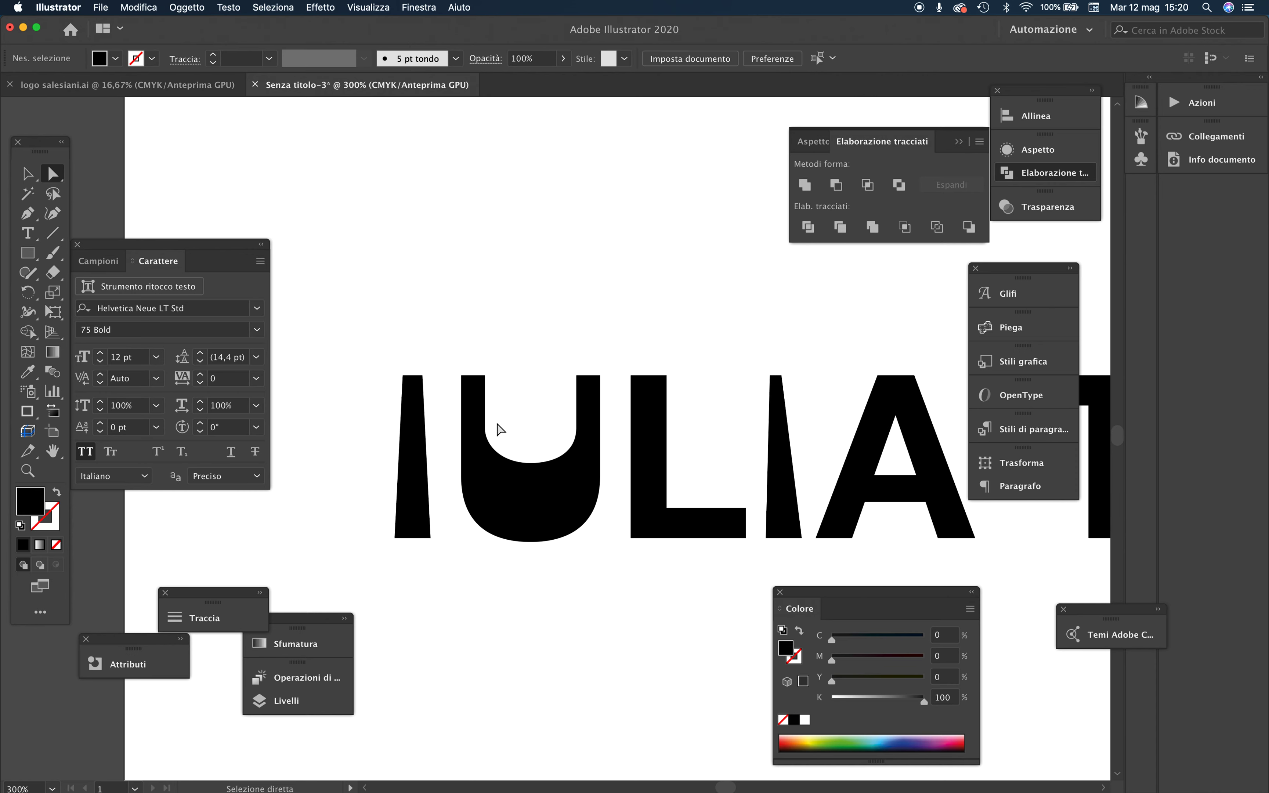
Lower the bottom anchor of the U's inner curve slightly to round out the opening.
{"action": "left_click", "coordinate": [531, 479]}
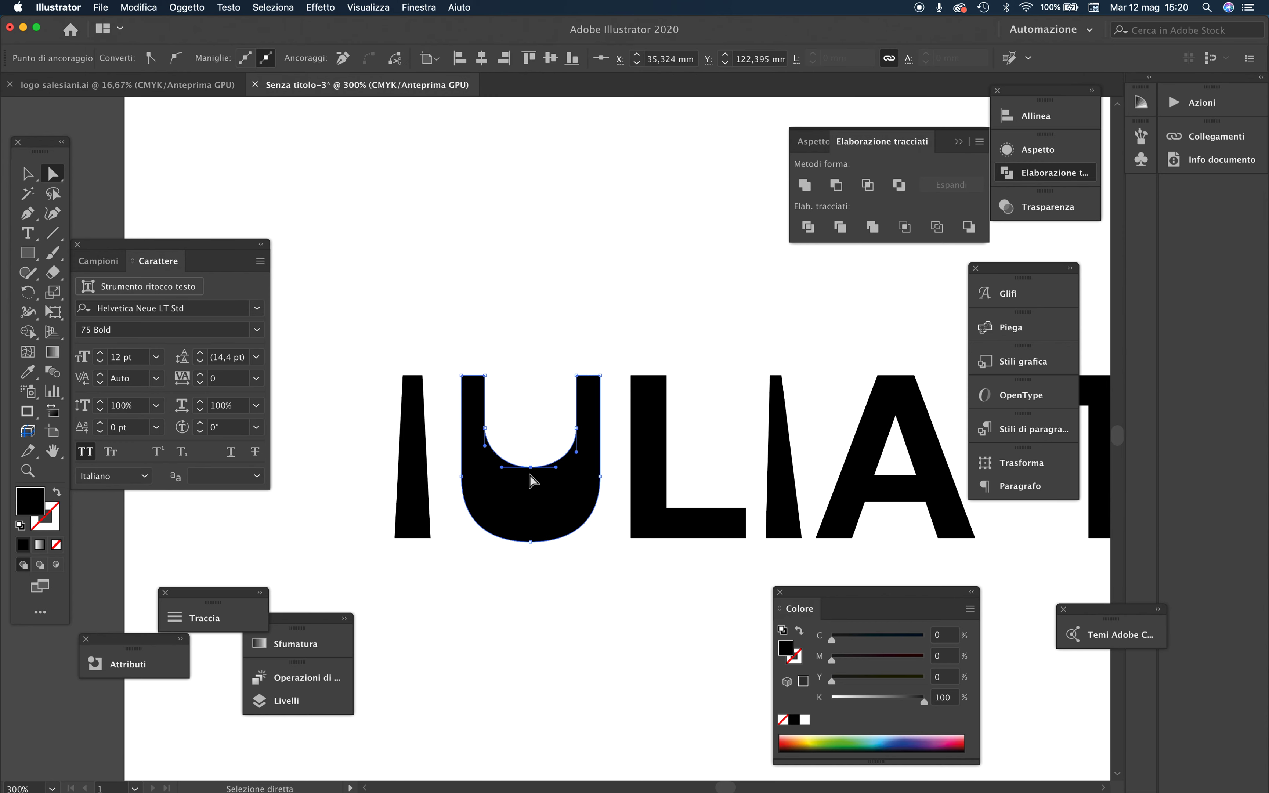
{"action": "left_click", "coordinate": [537, 345]}
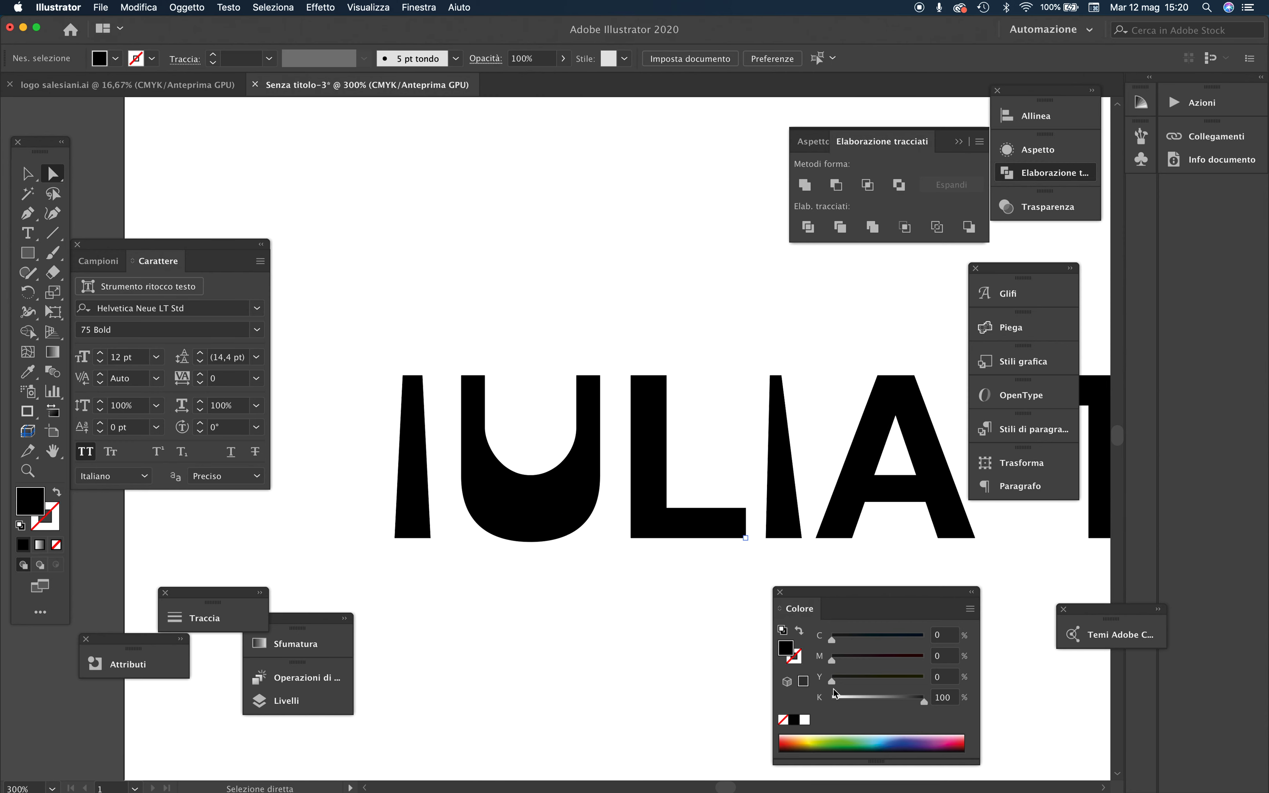
{"action": "left_click", "coordinate": [530, 504]}
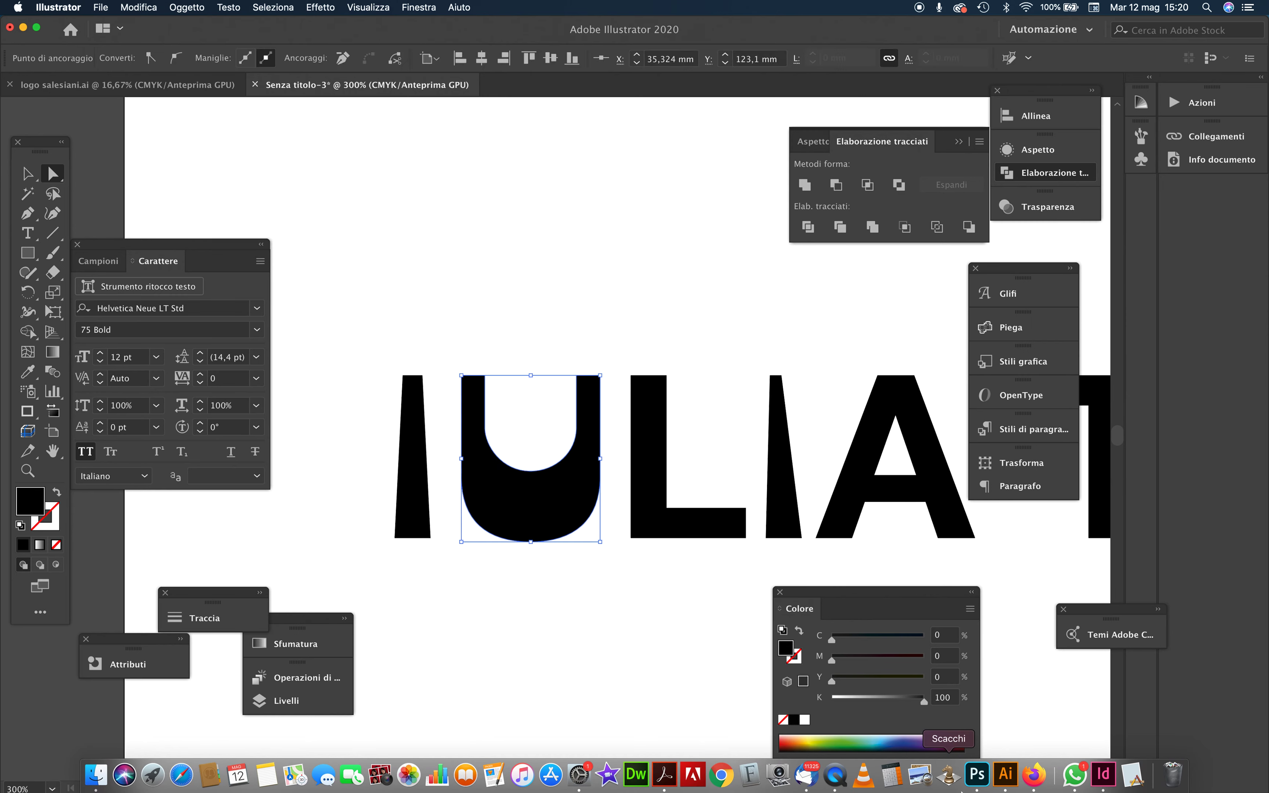
{"action": "left_click", "coordinate": [680, 586]}
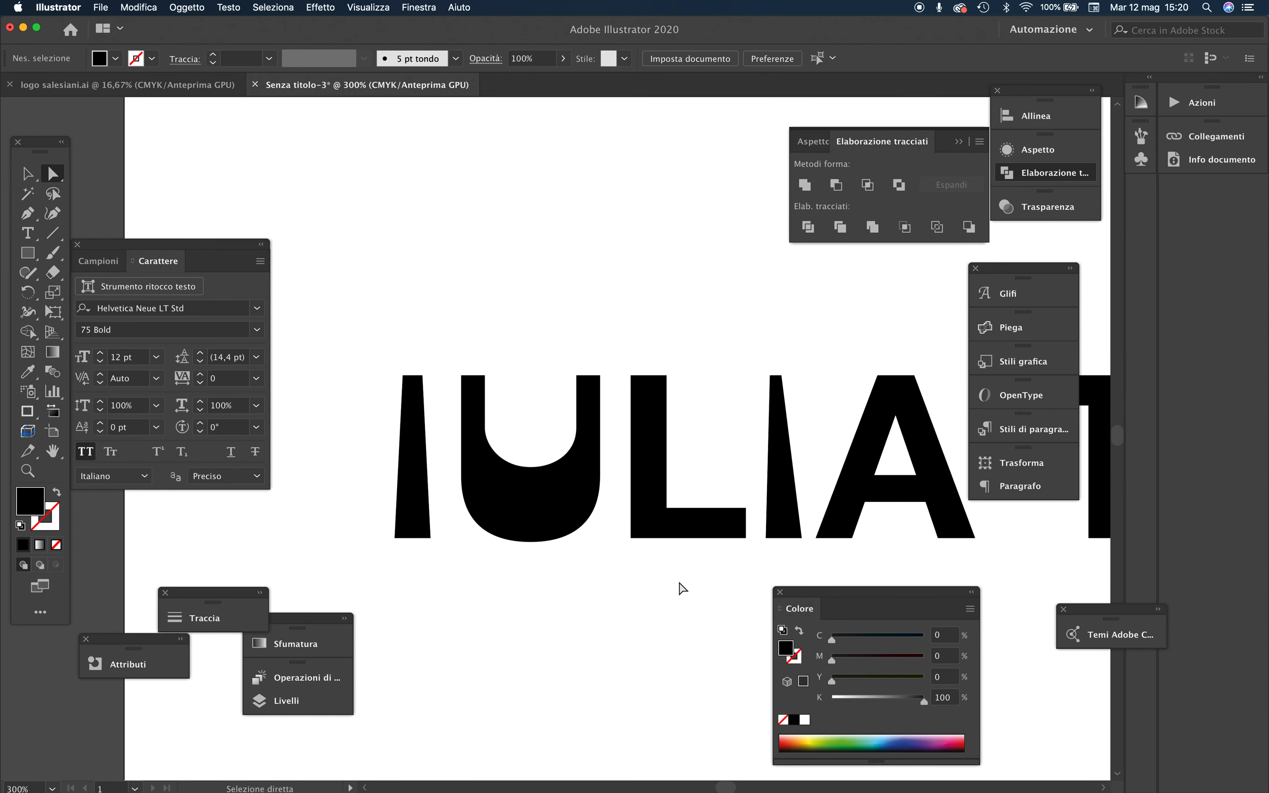
Taper the L's stem toward the top and its foot toward the outer end, raising the inner corner.
{"action": "left_click", "coordinate": [665, 512]}
{"action": "left_click_drag", "start_coordinate": [667, 376], "coordinate": [647, 376]}
{"action": "left_click_drag", "start_coordinate": [746, 508], "coordinate": [746, 515]}
{"action": "left_click_drag", "start_coordinate": [666, 508], "coordinate": [667, 491]}
Select the triangular counter of the first name's A and move it upward within the letter.
{"action": "scroll", "coordinate": [682, 446], "scroll_direction": "right", "scroll_amount": 10}
{"action": "left_click_drag", "start_coordinate": [569, 419], "coordinate": [624, 492]}
{"action": "left_click", "coordinate": [615, 443], "text": "super"}
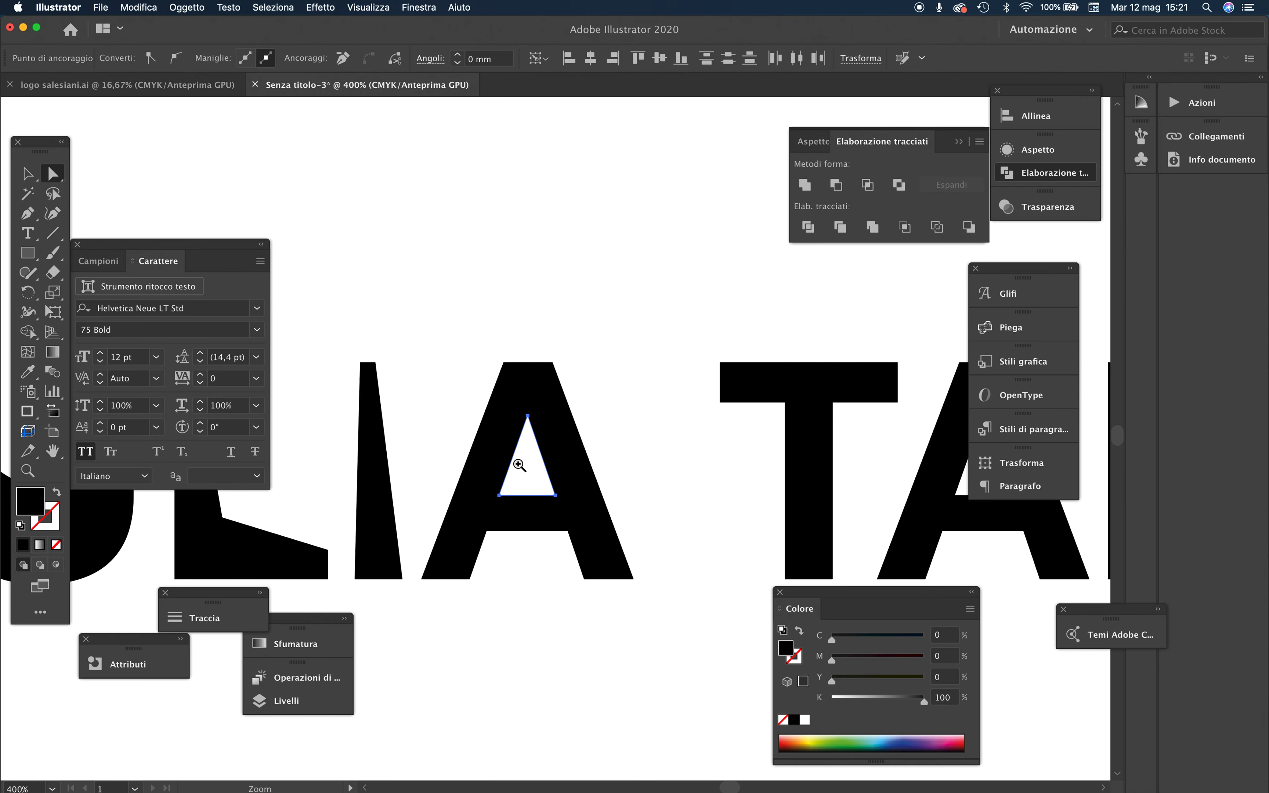
{"action": "left_click", "coordinate": [541, 450], "text": "super"}
{"action": "left_click", "coordinate": [541, 450], "text": "super"}
{"action": "left_click", "coordinate": [560, 361], "text": "super"}
{"action": "left_click", "coordinate": [558, 364], "text": "super"}
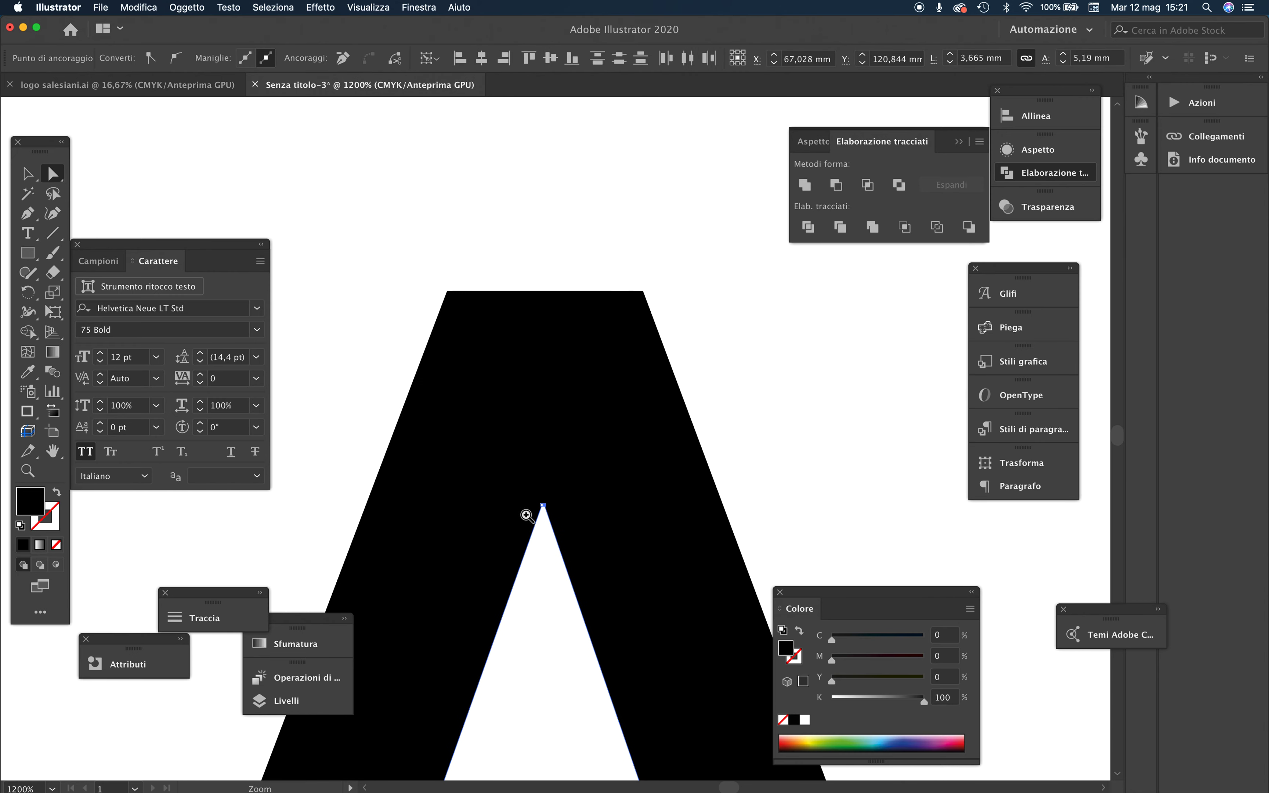
{"action": "left_click", "coordinate": [528, 511], "text": "super"}
{"action": "left_click", "coordinate": [584, 430]}
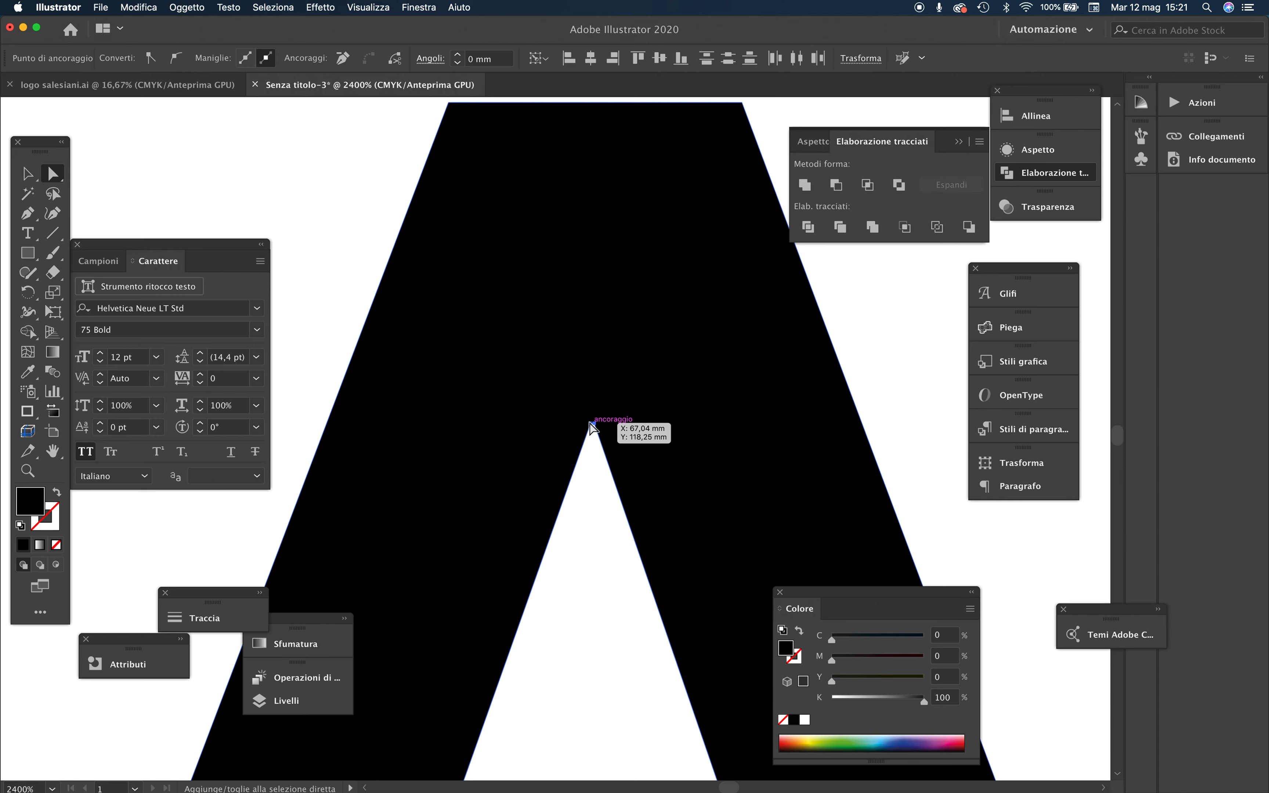
{"action": "left_click", "coordinate": [593, 426]}
{"action": "left_click", "coordinate": [587, 483], "text": "alt"}
{"action": "left_click", "coordinate": [583, 487], "text": "alt"}
{"action": "left_click", "coordinate": [567, 525], "text": "alt"}
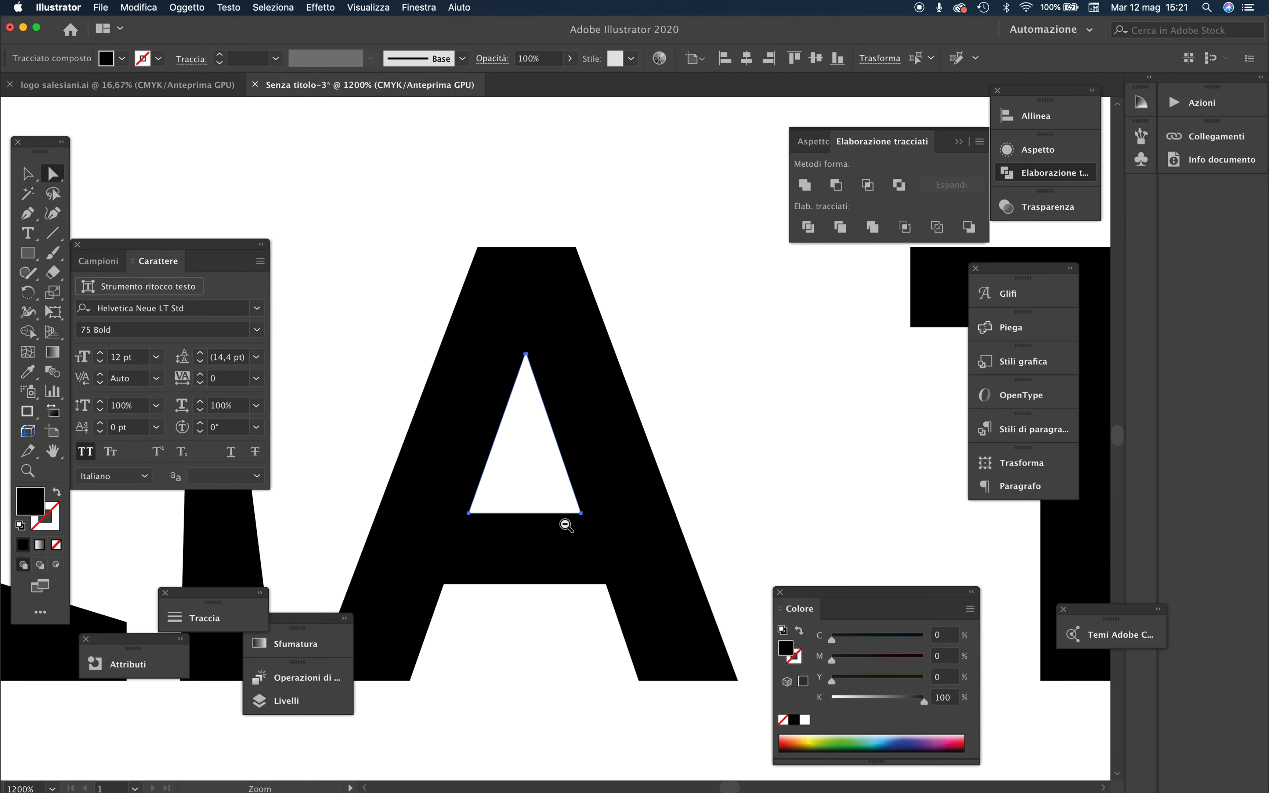
{"action": "key", "text": "Up"}
{"action": "key", "text": "Up"}
{"action": "key", "text": "Up"}
{"action": "key", "text": "Up"}
{"action": "key", "text": "Up"}
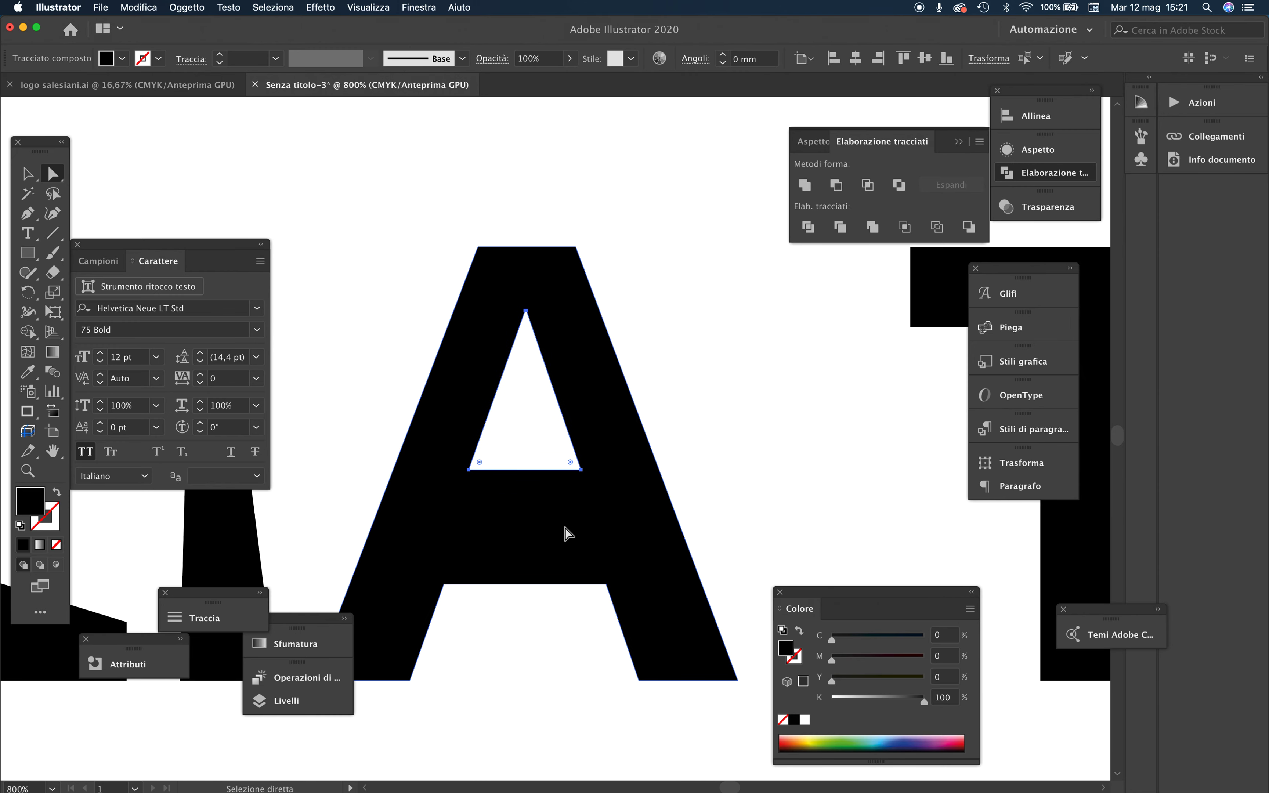
{"action": "left_click", "coordinate": [563, 525], "text": "alt"}
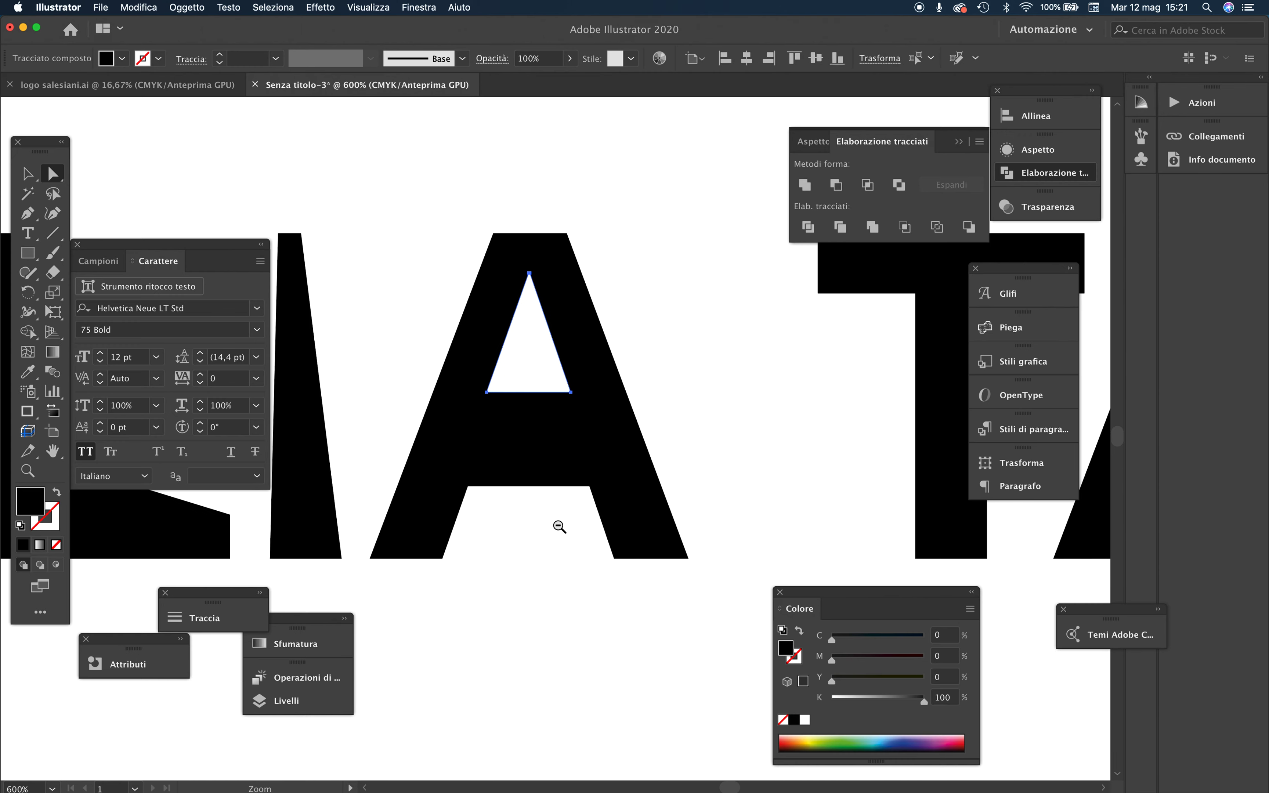
{"action": "left_click", "coordinate": [527, 457], "text": "alt"}
{"action": "left_click", "coordinate": [528, 457], "text": "alt"}
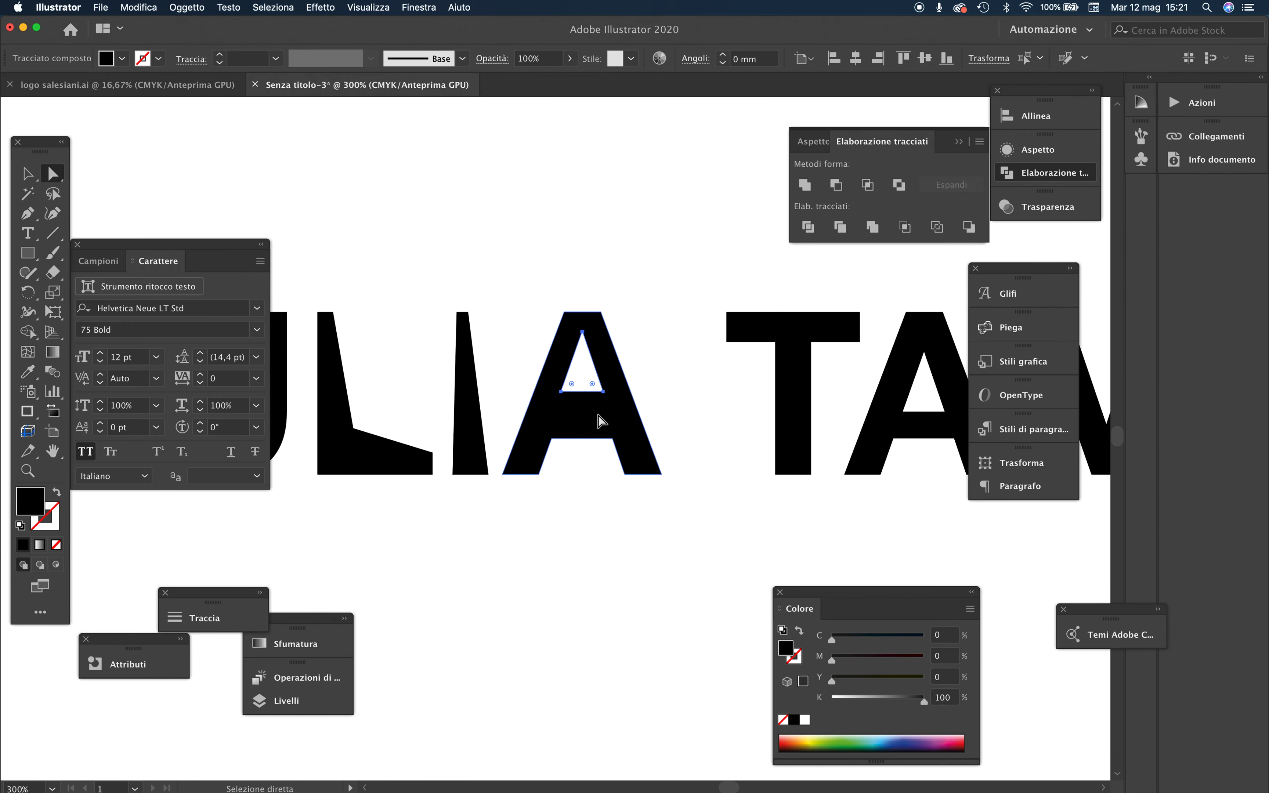
Select the two lower anchors of the first name's A counter and raise them to make the triangle shorter.
{"action": "left_click", "coordinate": [694, 374]}
{"action": "left_click", "coordinate": [603, 393]}
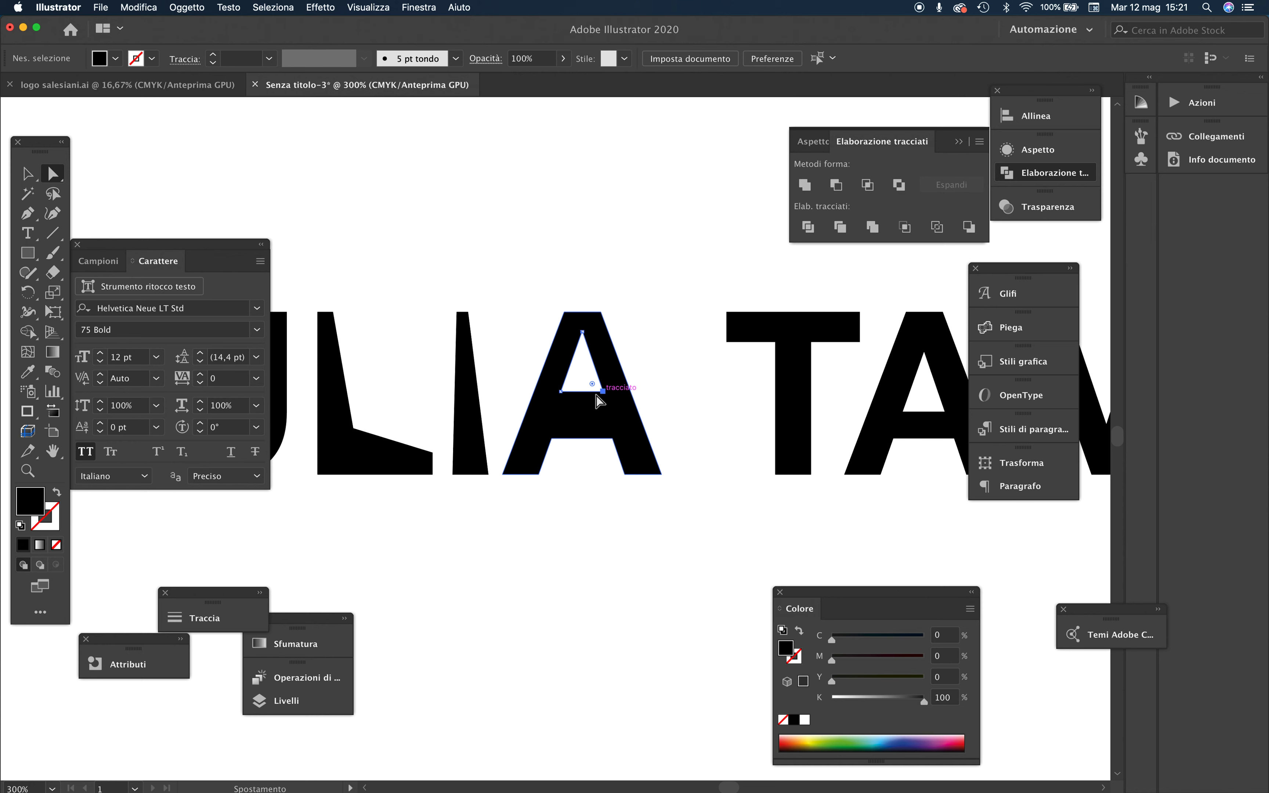
{"action": "left_click", "coordinate": [562, 392], "text": "shift"}
{"action": "key", "text": "Up"}
{"action": "key", "text": "Up"}
{"action": "key", "text": "Up"}
{"action": "key", "text": "Up"}
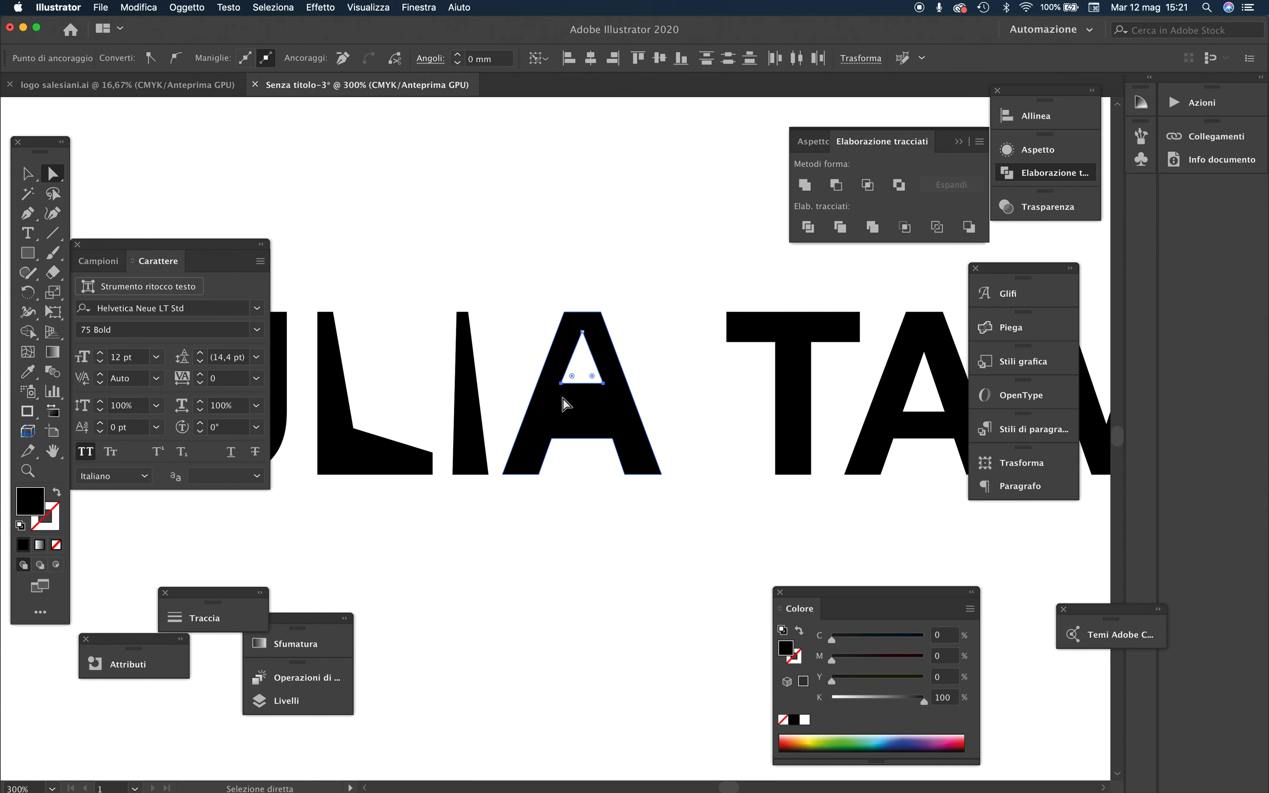
Try to reshape the opening between the A's legs by its inner anchors, undo the last changes and deselect the letter.
{"action": "left_click", "coordinate": [551, 439]}
{"action": "left_click", "coordinate": [539, 474], "text": "shift"}
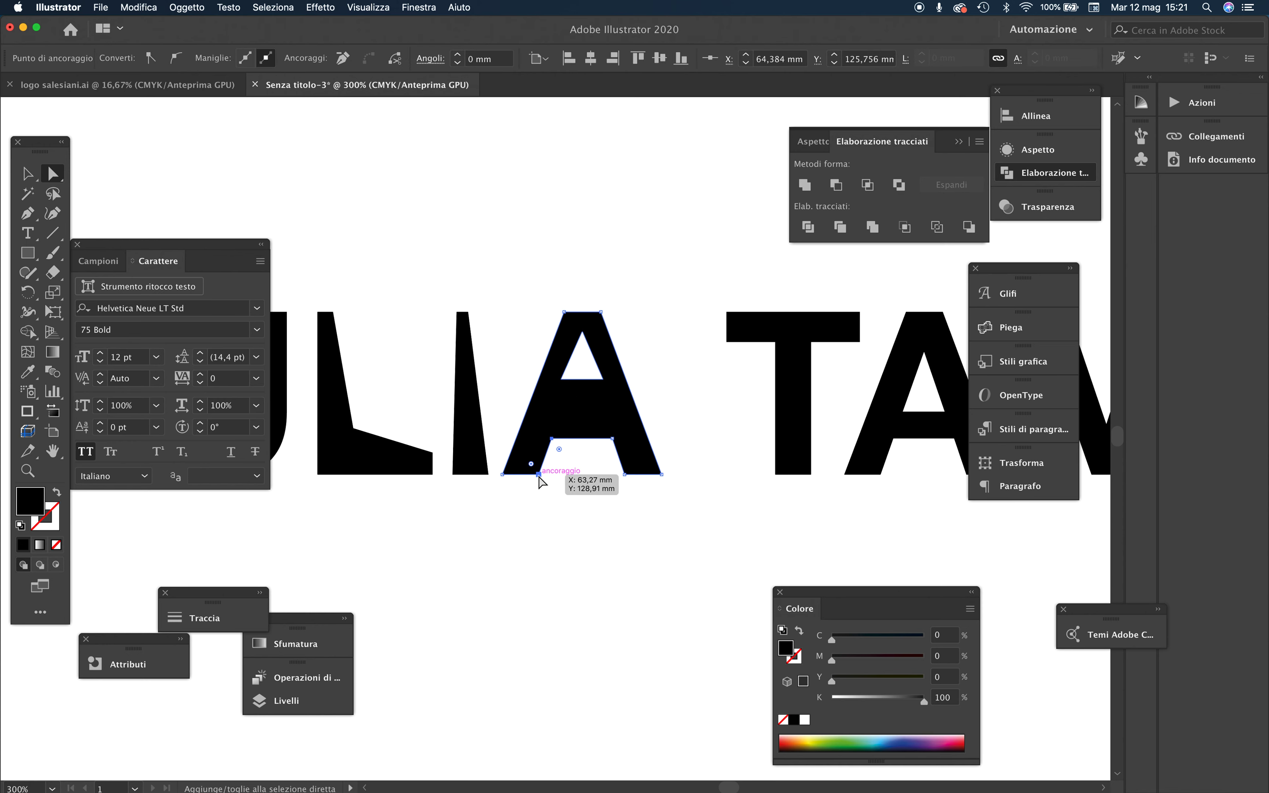
{"action": "left_click", "coordinate": [613, 441]}
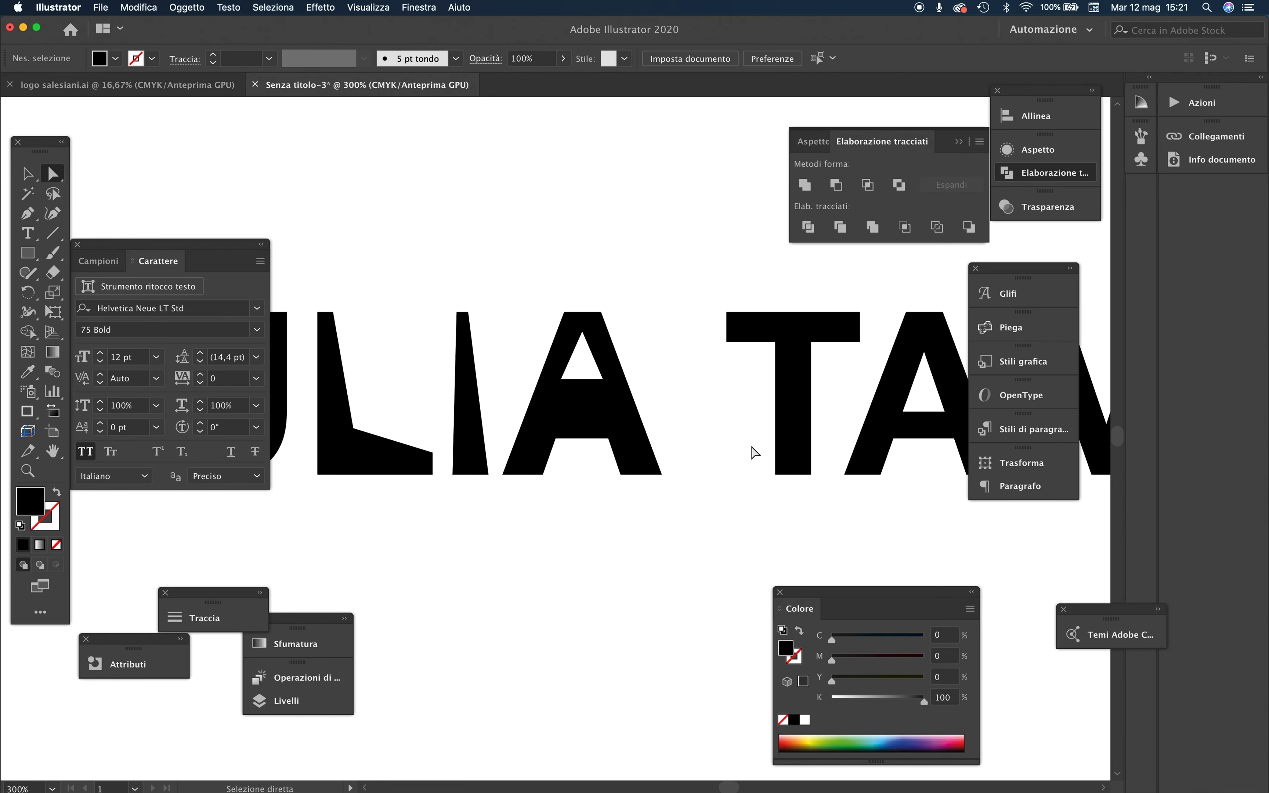
{"action": "key", "text": "super+z"}
{"action": "key", "text": "super+z"}
{"action": "key", "text": "super+z"}
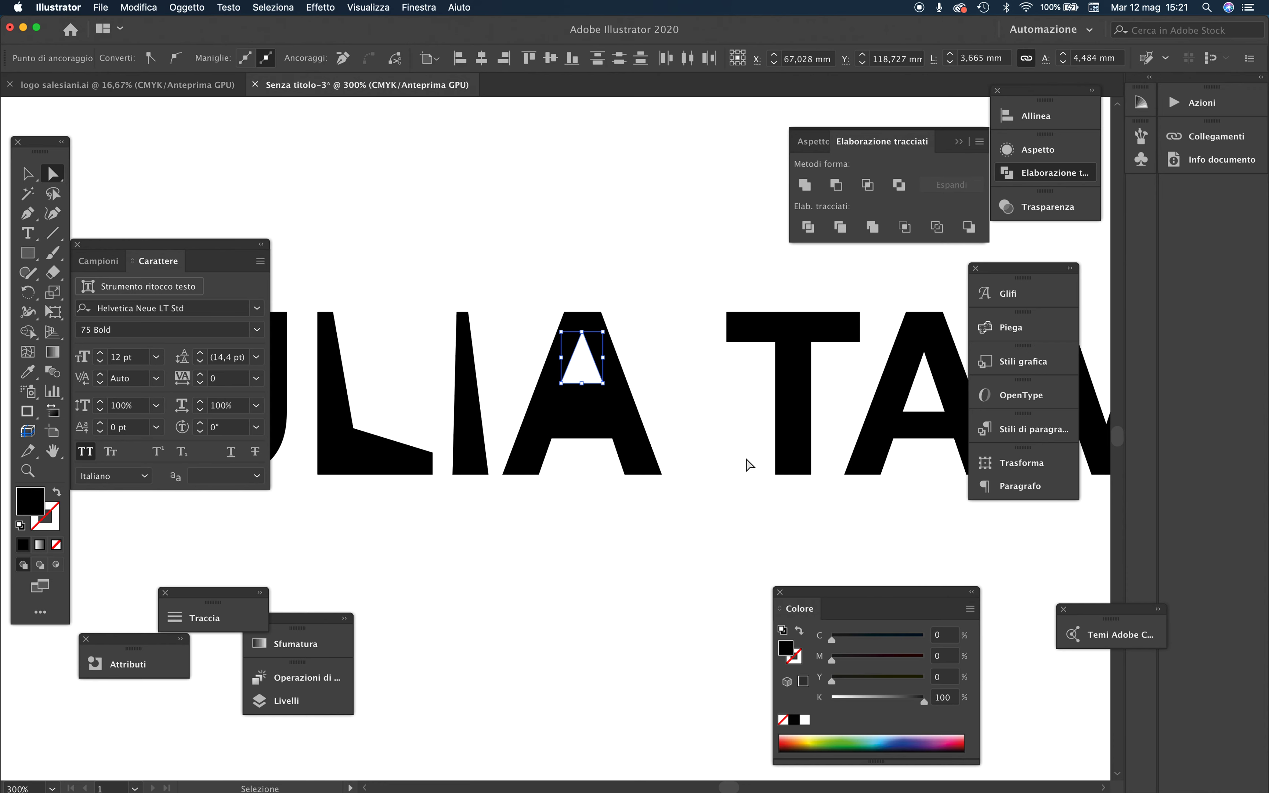
{"action": "left_click", "coordinate": [703, 454]}
Thin the T's crossbar by raising the anchors along its lower edge, including the two at the stem.
{"action": "scroll", "coordinate": [835, 546], "scroll_direction": "right", "scroll_amount": 5}
{"action": "scroll", "coordinate": [835, 545], "scroll_direction": "up", "scroll_amount": 2}
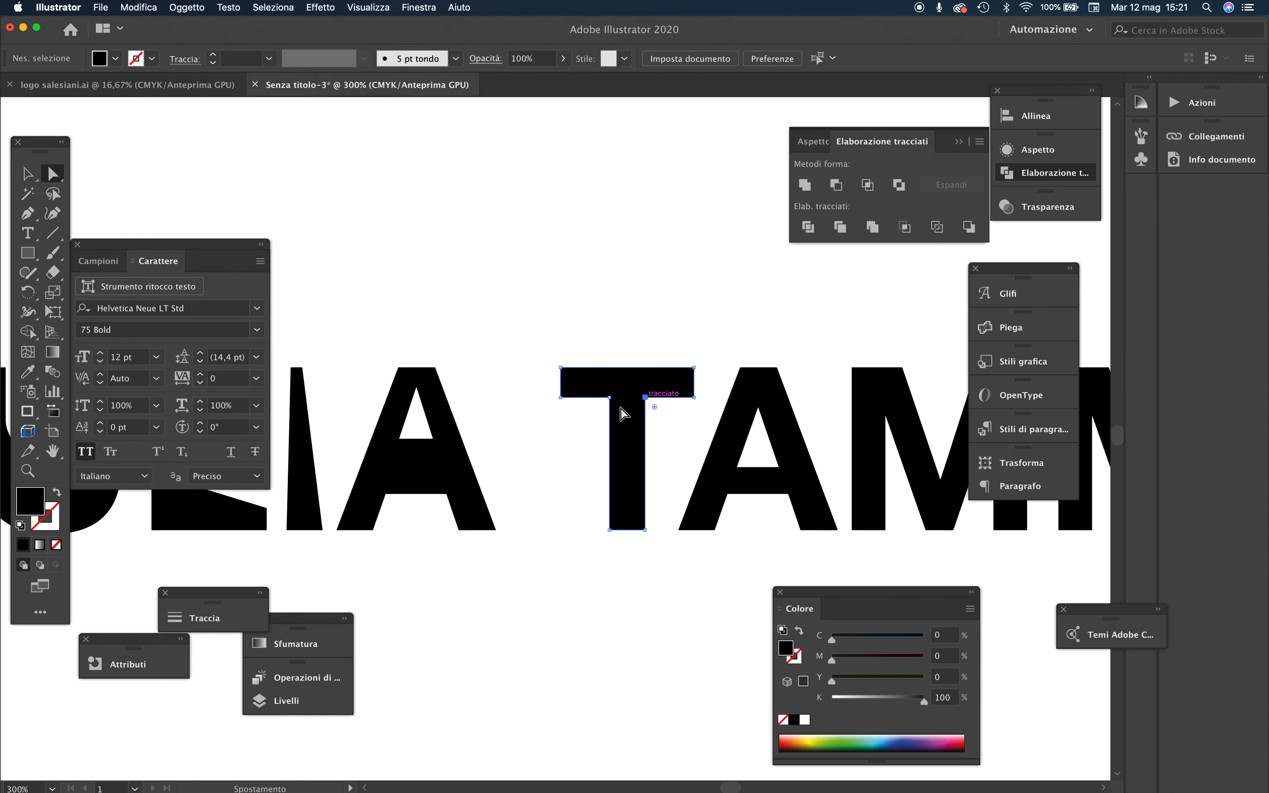
{"action": "left_click", "coordinate": [560, 398], "text": "shift"}
{"action": "left_click", "coordinate": [609, 398], "text": "shift"}
{"action": "left_click", "coordinate": [694, 398], "text": "shift"}
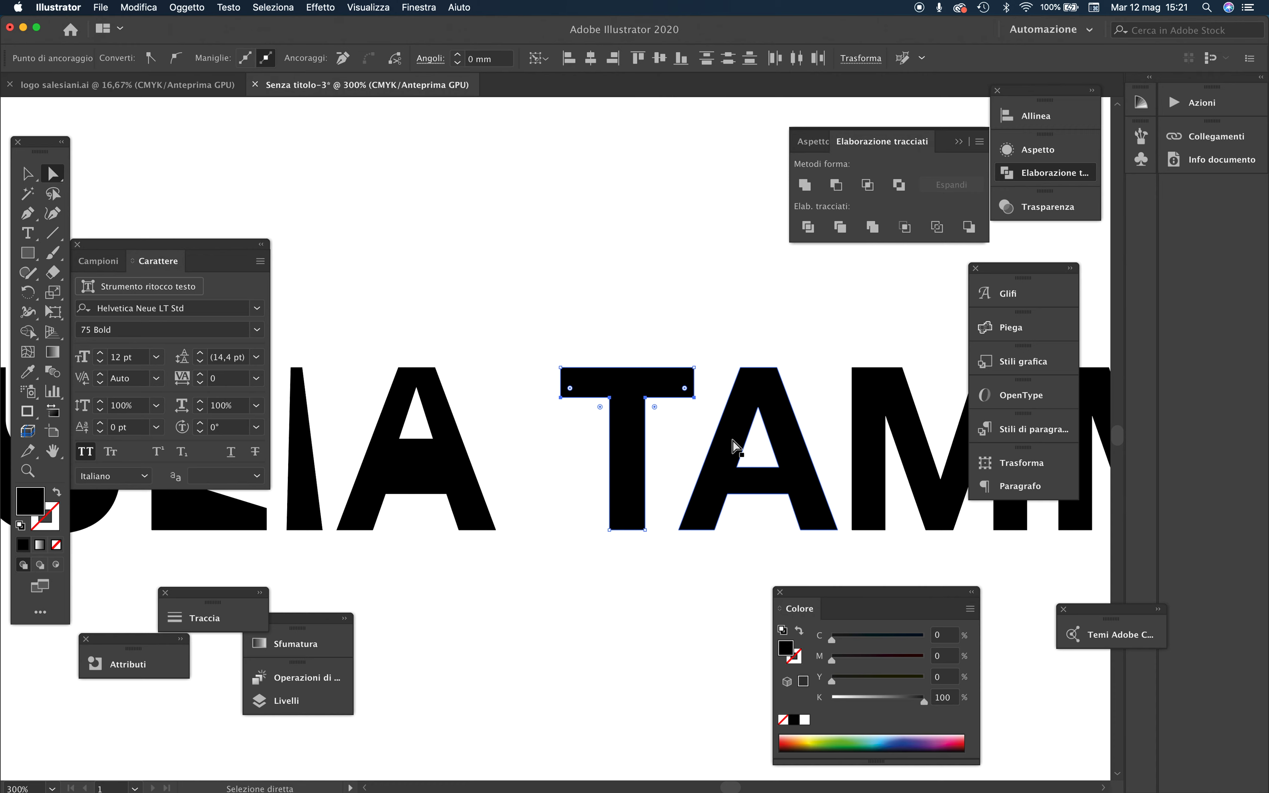
{"action": "key", "text": "Up"}
{"action": "key", "text": "Up"}
{"action": "key", "text": "Up"}
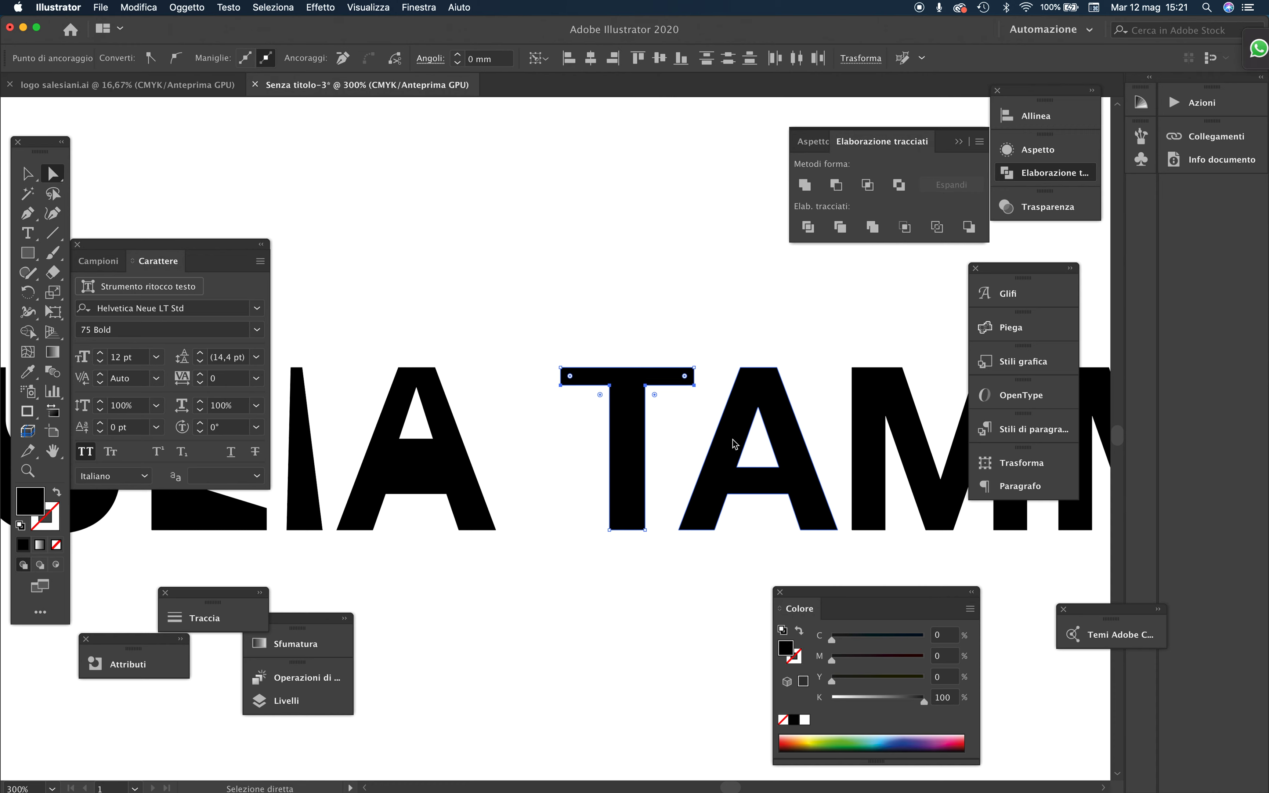
Widen the foot of the T's stem by nudging its two bottom corners outward.
{"action": "left_click", "coordinate": [661, 462]}
{"action": "left_click", "coordinate": [609, 530]}
{"action": "key", "text": "Left"}
{"action": "key", "text": "Left"}
{"action": "key", "text": "Left"}
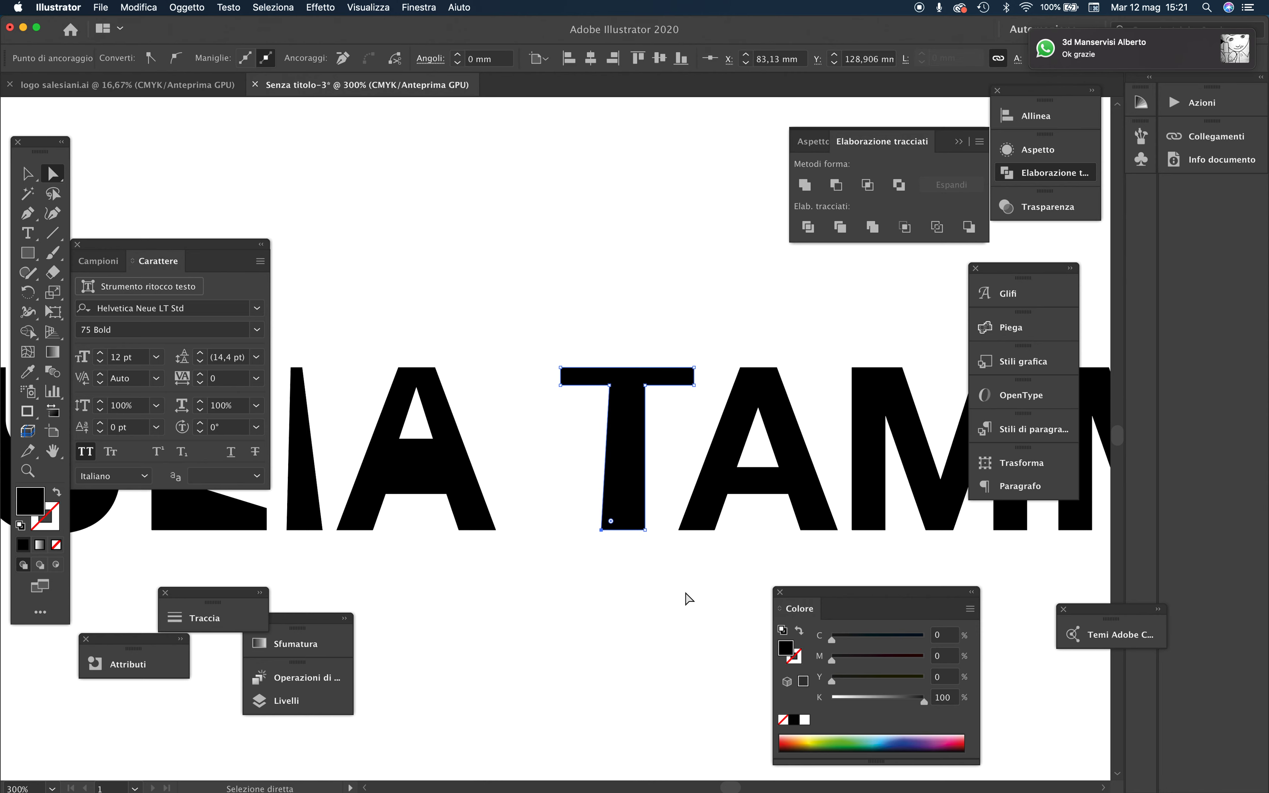
{"action": "left_click", "coordinate": [645, 530]}
{"action": "key", "text": "Right"}
{"action": "key", "text": "Right"}
{"action": "key", "text": "Right"}
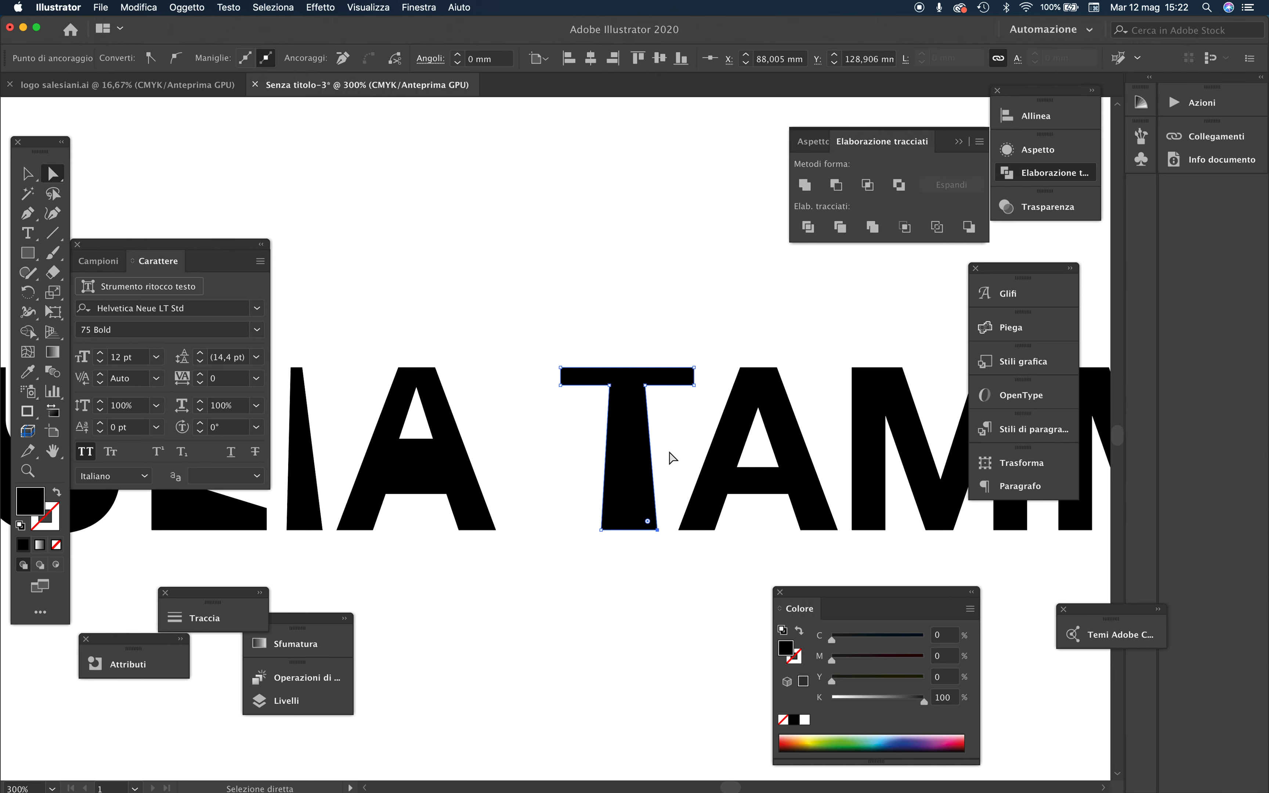
Narrow the top of the T's stem by nudging both anchors under the crossbar inward, and deselect the letter.
{"action": "left_click", "coordinate": [645, 386]}
{"action": "key", "text": "Left"}
{"action": "key", "text": "Left"}
{"action": "left_click", "coordinate": [610, 385]}
{"action": "key", "text": "Right"}
{"action": "key", "text": "Right"}
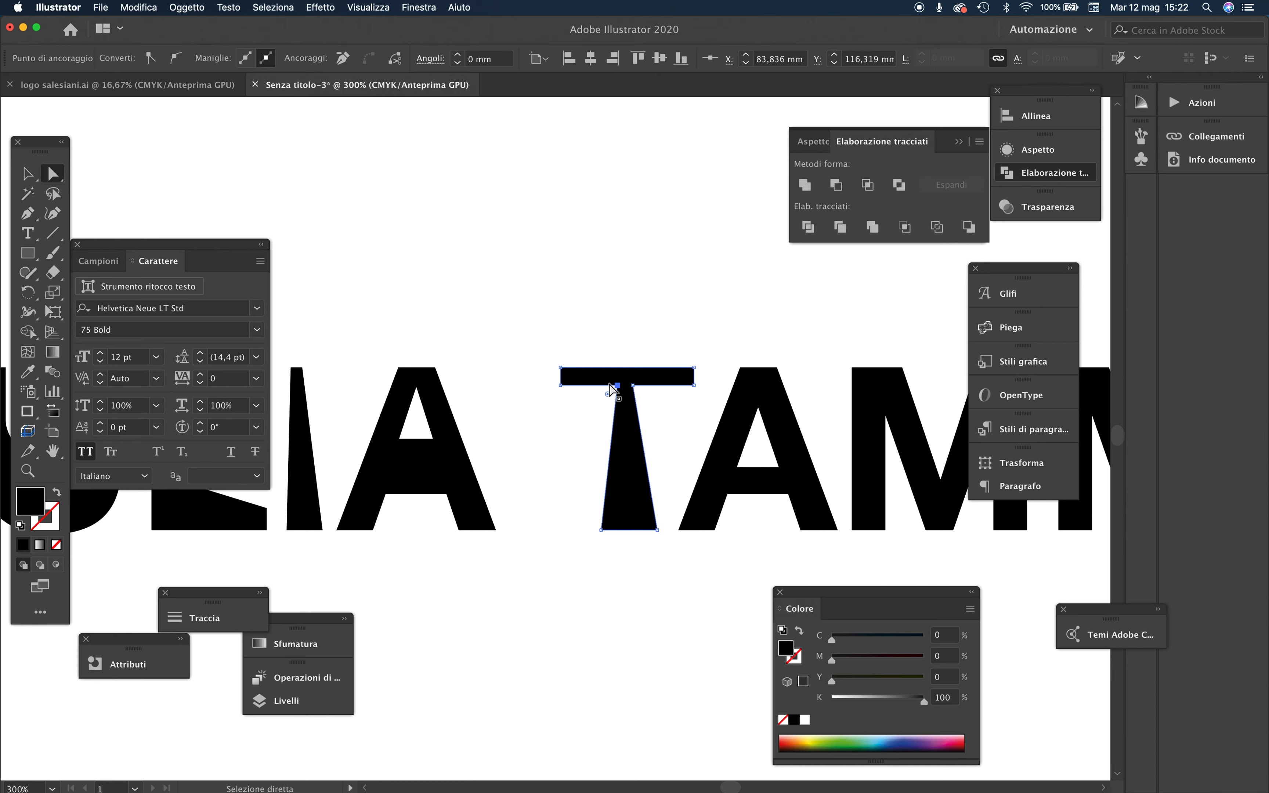
{"action": "key", "text": "Right"}
{"action": "key", "text": "Right"}
{"action": "left_click", "coordinate": [681, 586]}
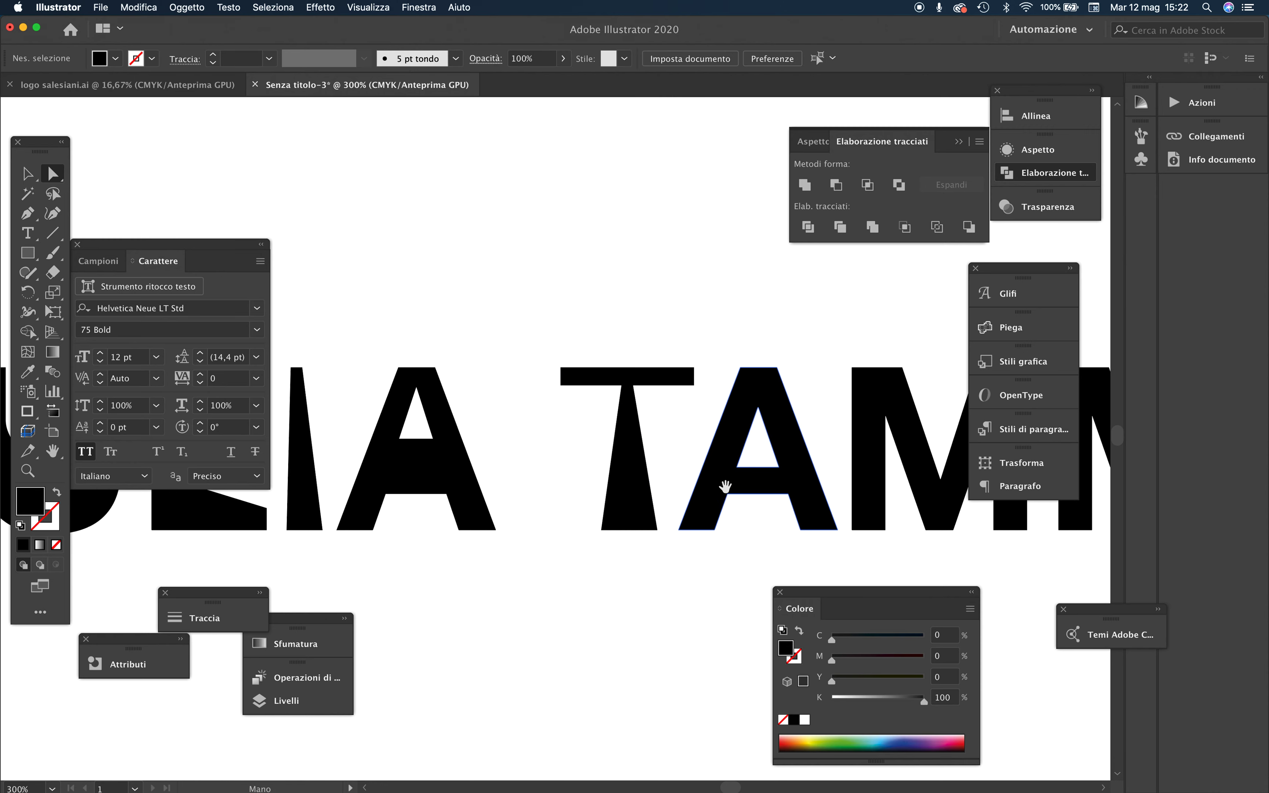
Try to raise the peak anchor of the first M's right inner notch, and undo the change.
{"action": "scroll", "coordinate": [423, 443], "scroll_direction": "right", "scroll_amount": 10}
{"action": "left_click", "coordinate": [510, 492]}
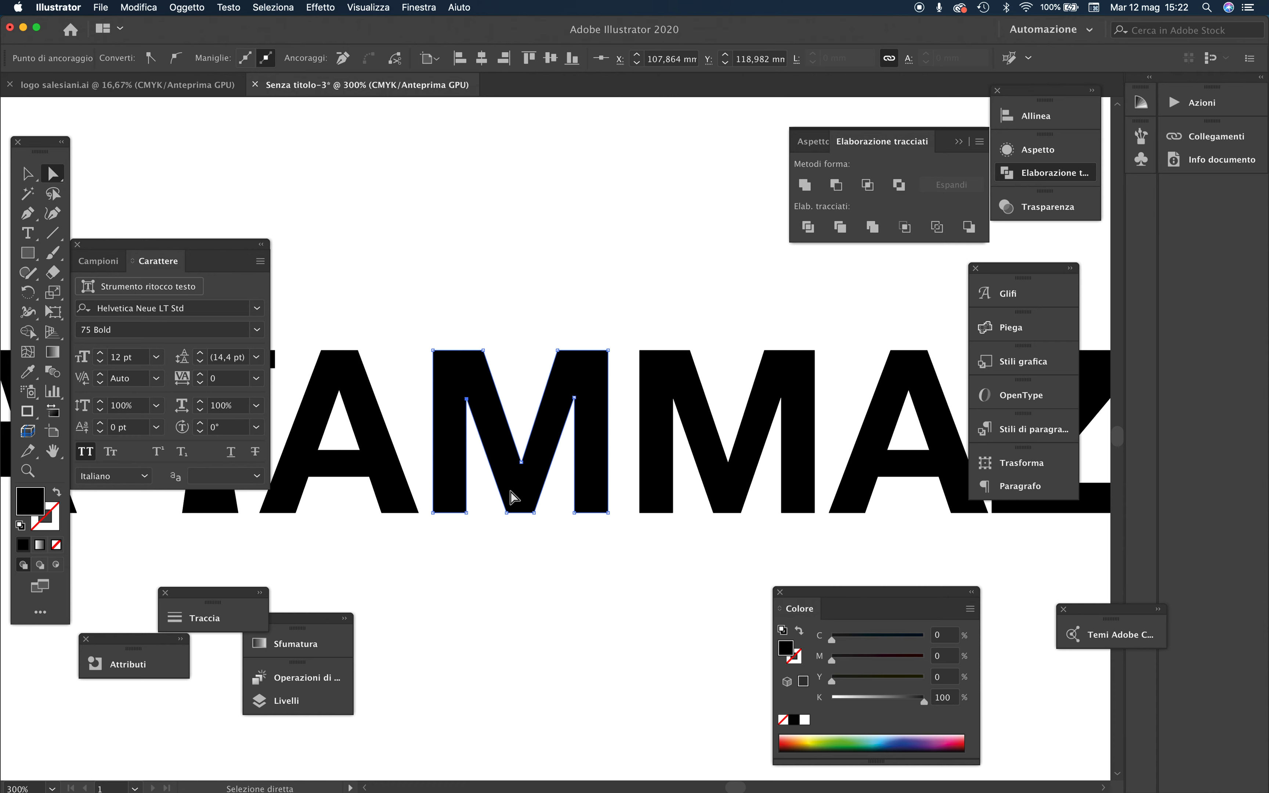
{"action": "left_click", "coordinate": [575, 398], "text": "shift"}
{"action": "key", "text": "Up"}
{"action": "key", "text": "Up"}
{"action": "key", "text": "Up"}
{"action": "key", "text": "super+z"}
{"action": "key", "text": "super+z"}
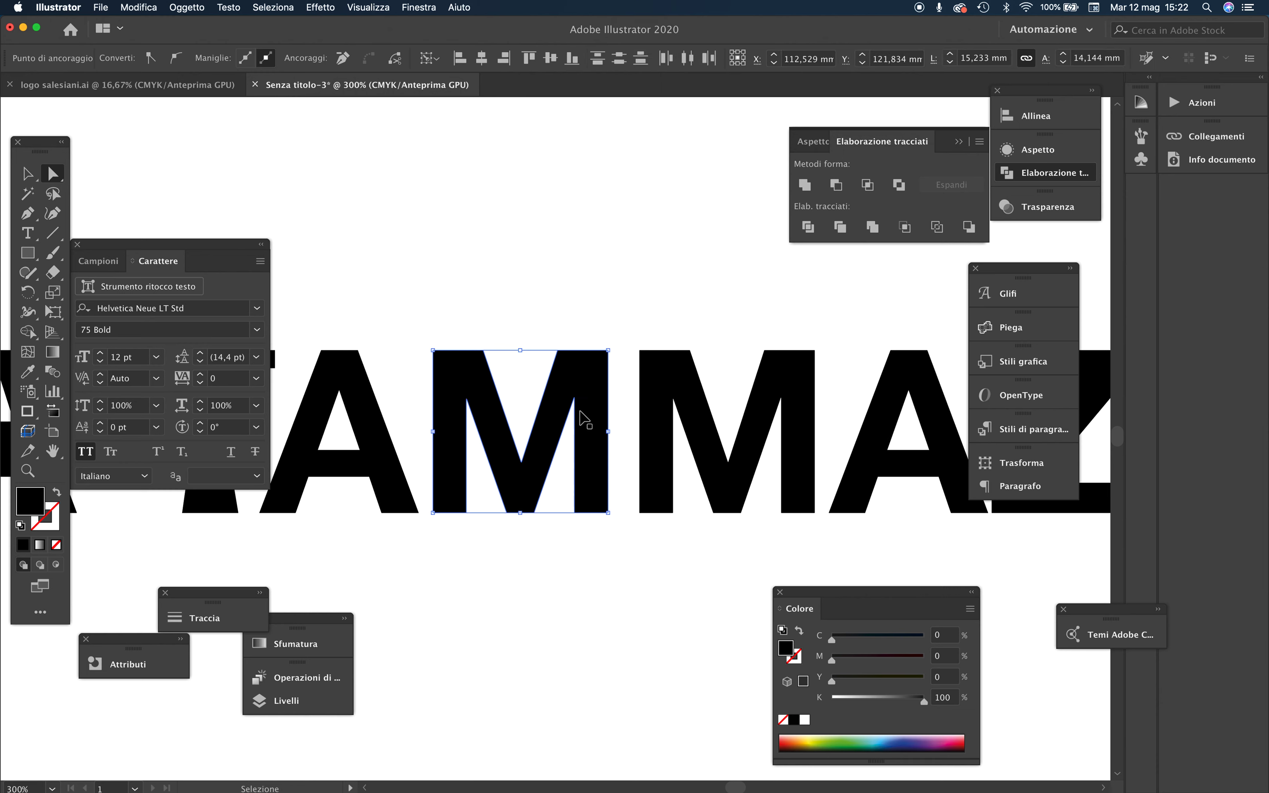
Select the peak anchors of both inner notches of the first M and raise them toward the letter's top edge.
{"action": "left_click", "coordinate": [580, 418], "text": "super"}
{"action": "left_click", "coordinate": [561, 425], "text": "super"}
{"action": "left_click", "coordinate": [561, 425], "text": "super"}
{"action": "left_click", "coordinate": [561, 425], "text": "super"}
{"action": "left_click", "coordinate": [644, 479], "text": "alt+super"}
{"action": "left_click", "coordinate": [499, 513], "text": "super"}
{"action": "left_click", "coordinate": [499, 513], "text": "super"}
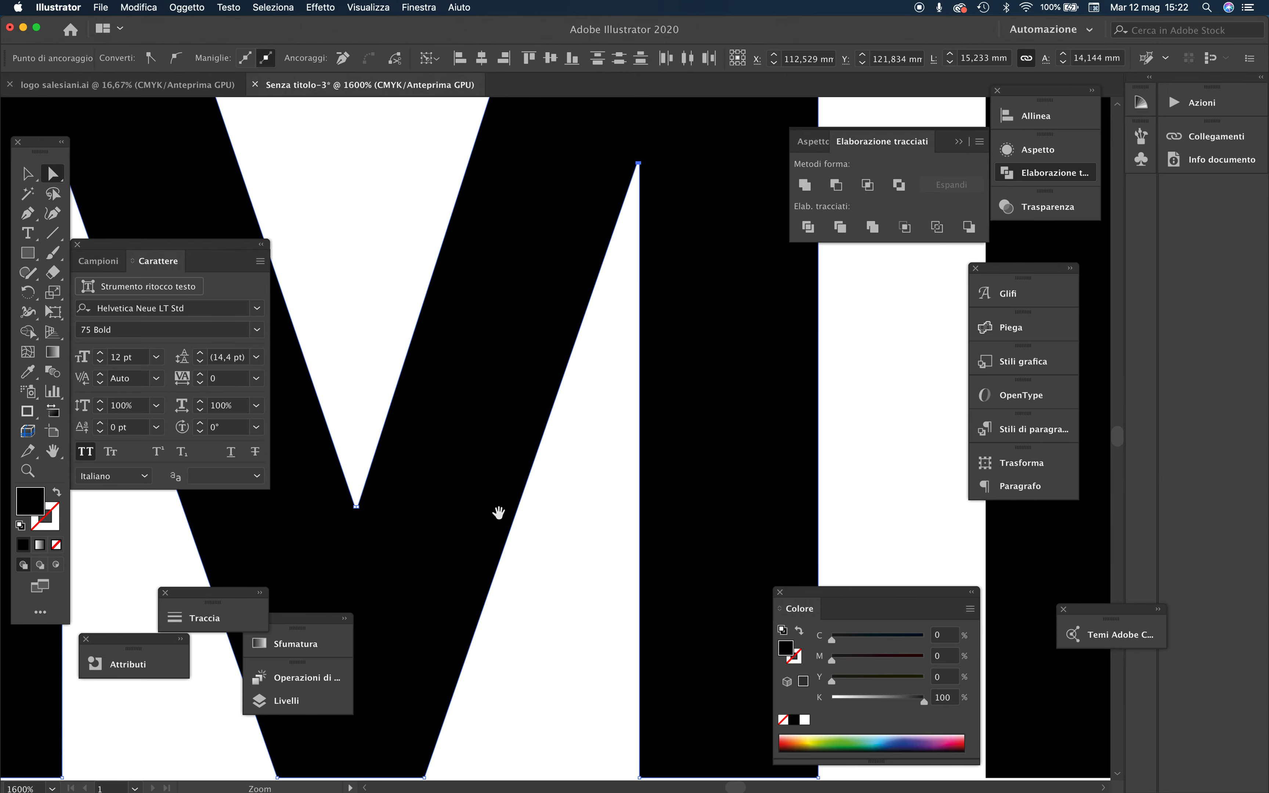
{"action": "scroll", "coordinate": [499, 512], "scroll_direction": "down", "scroll_amount": 3}
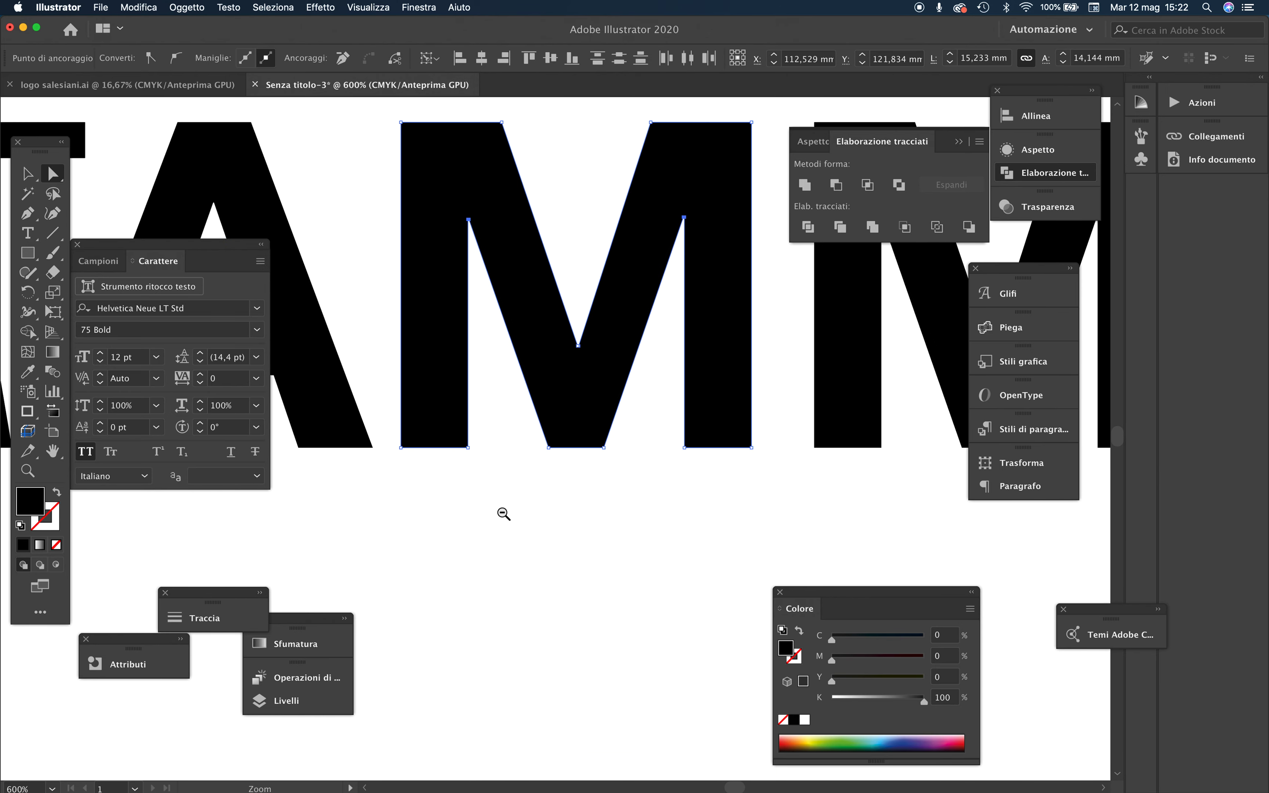
{"action": "scroll", "coordinate": [503, 514], "scroll_direction": "down", "scroll_amount": 3}
{"action": "scroll", "coordinate": [580, 399], "scroll_direction": "up", "scroll_amount": 2}
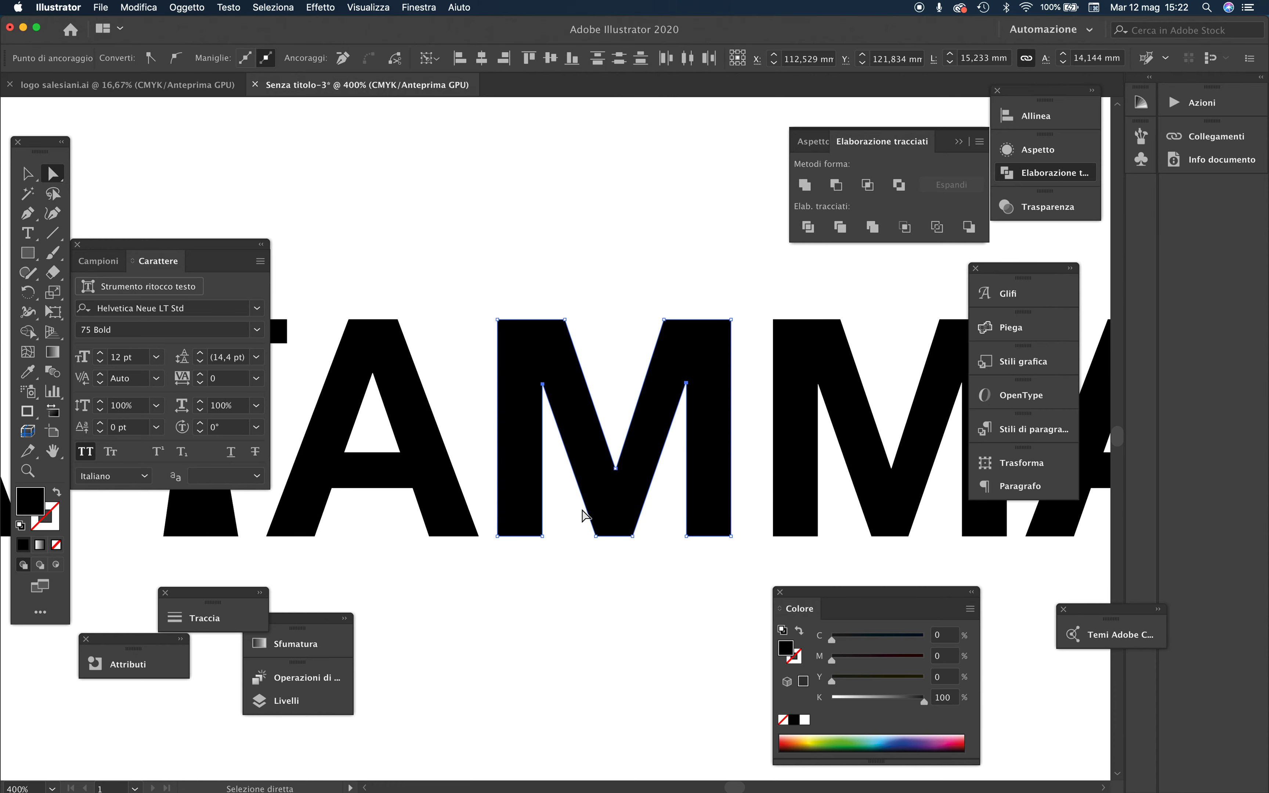
{"action": "key", "text": "Up"}
{"action": "key", "text": "Up"}
{"action": "key", "text": "Up"}
{"action": "key", "text": "Up"}
{"action": "key", "text": "Up"}
{"action": "key", "text": "Up"}
{"action": "key", "text": "Up"}
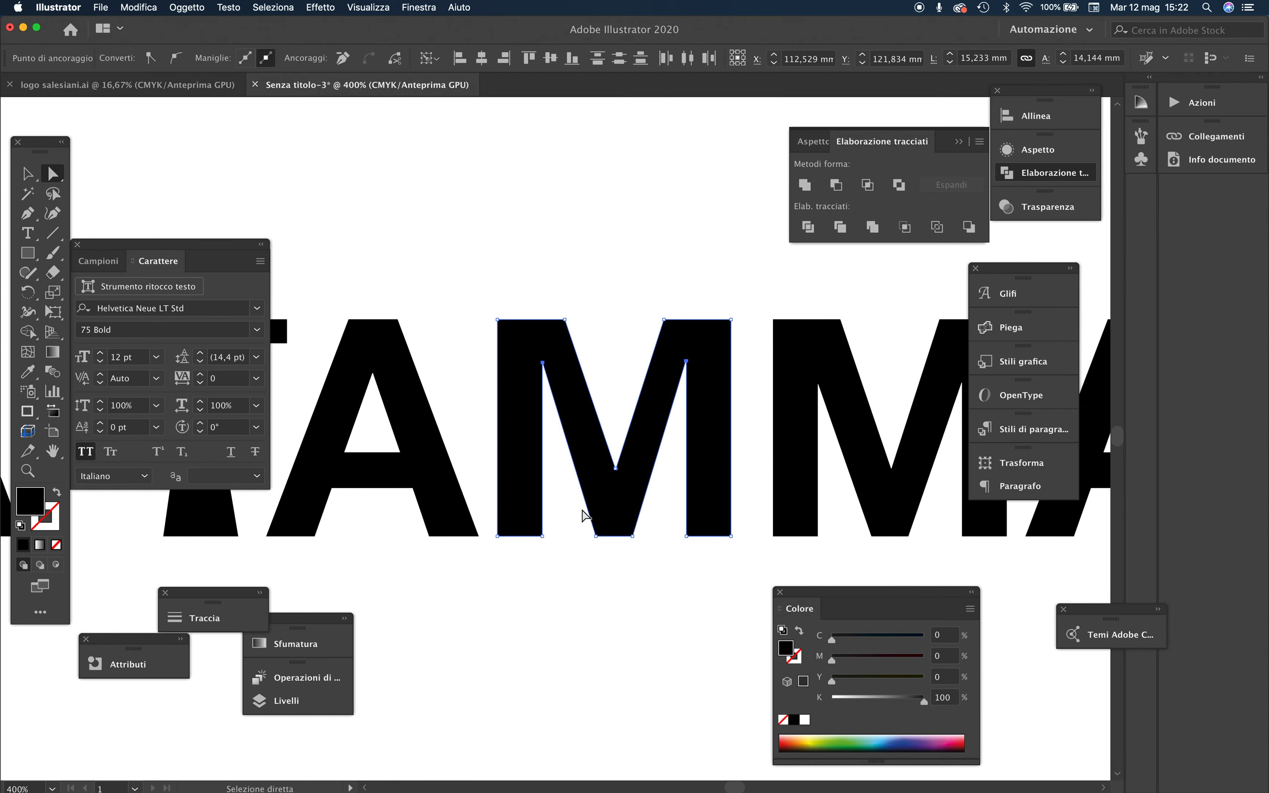
{"action": "key", "text": "Up"}
{"action": "key", "text": "Up"}
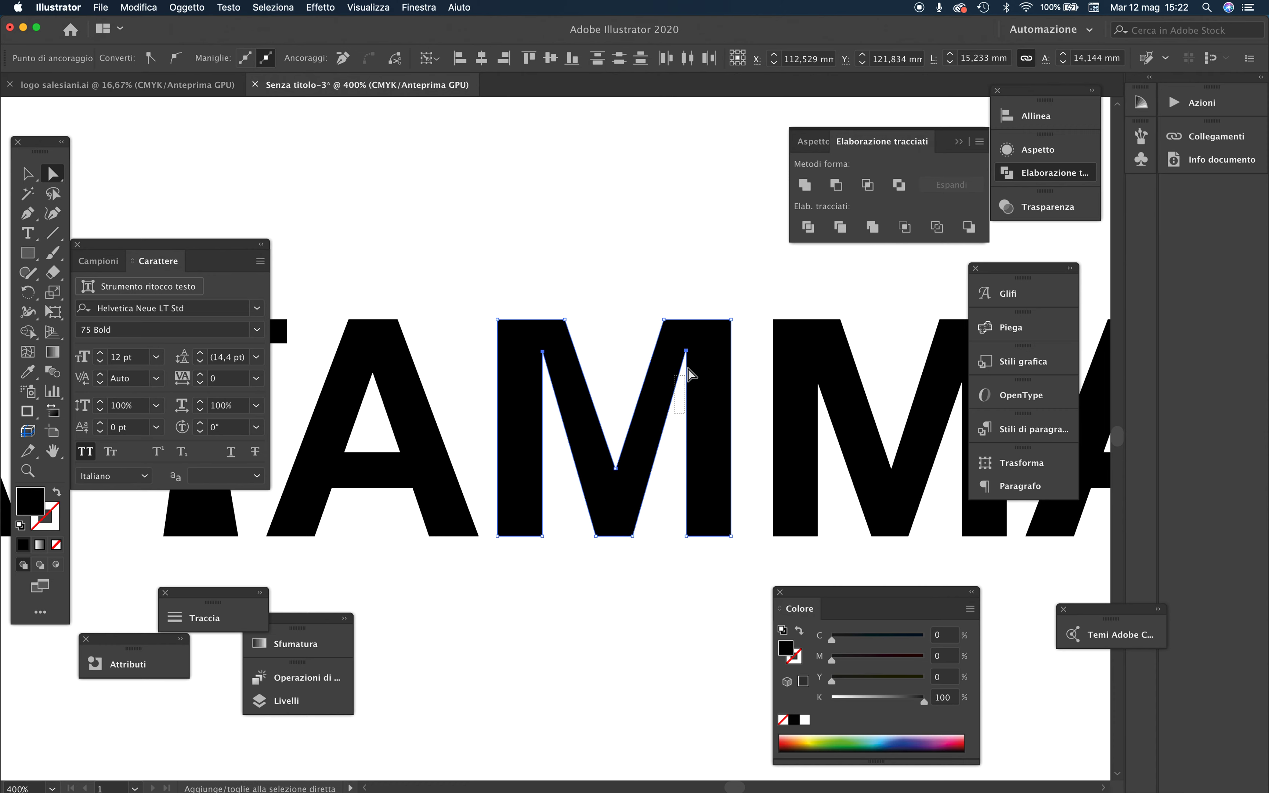
Shift the peaks of the first M's two inner notches toward the letter's centre.
{"action": "key", "text": "Right"}
{"action": "key", "text": "Right"}
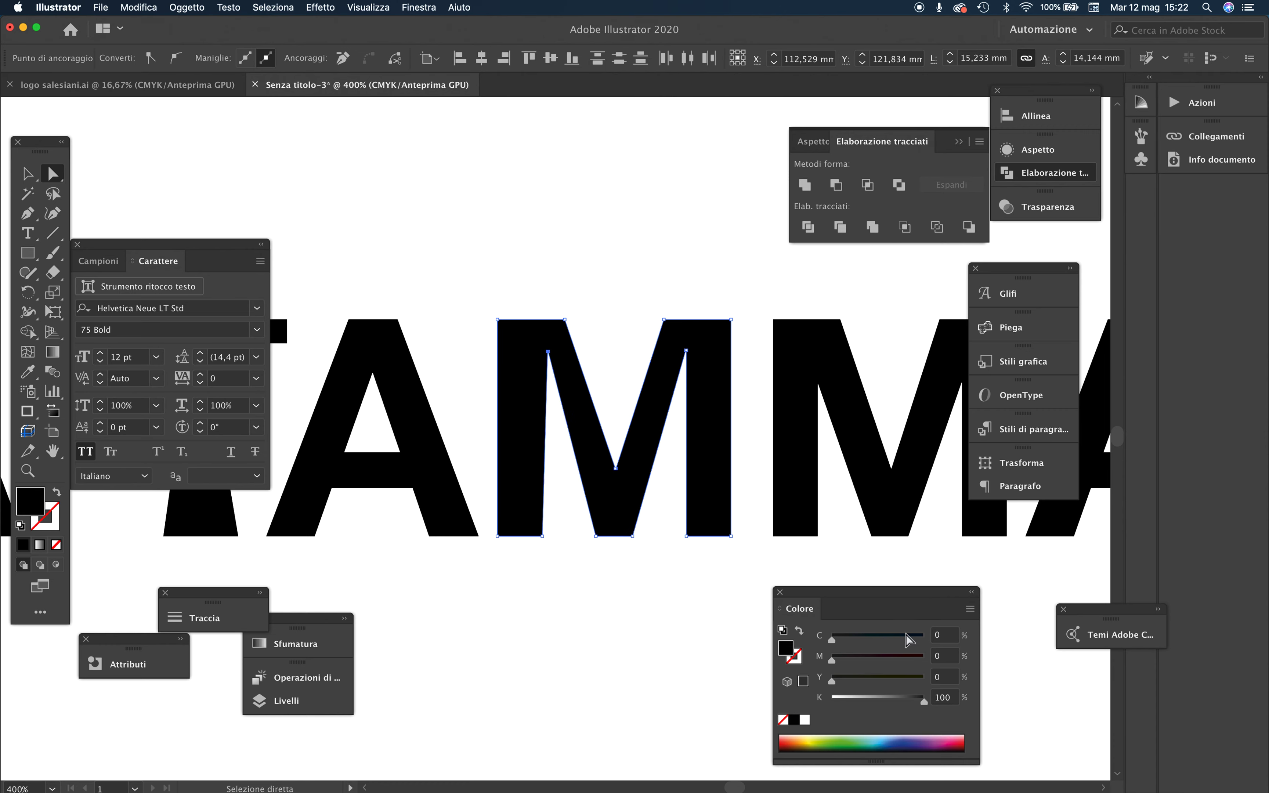
{"action": "key", "text": "Right"}
{"action": "key", "text": "Right"}
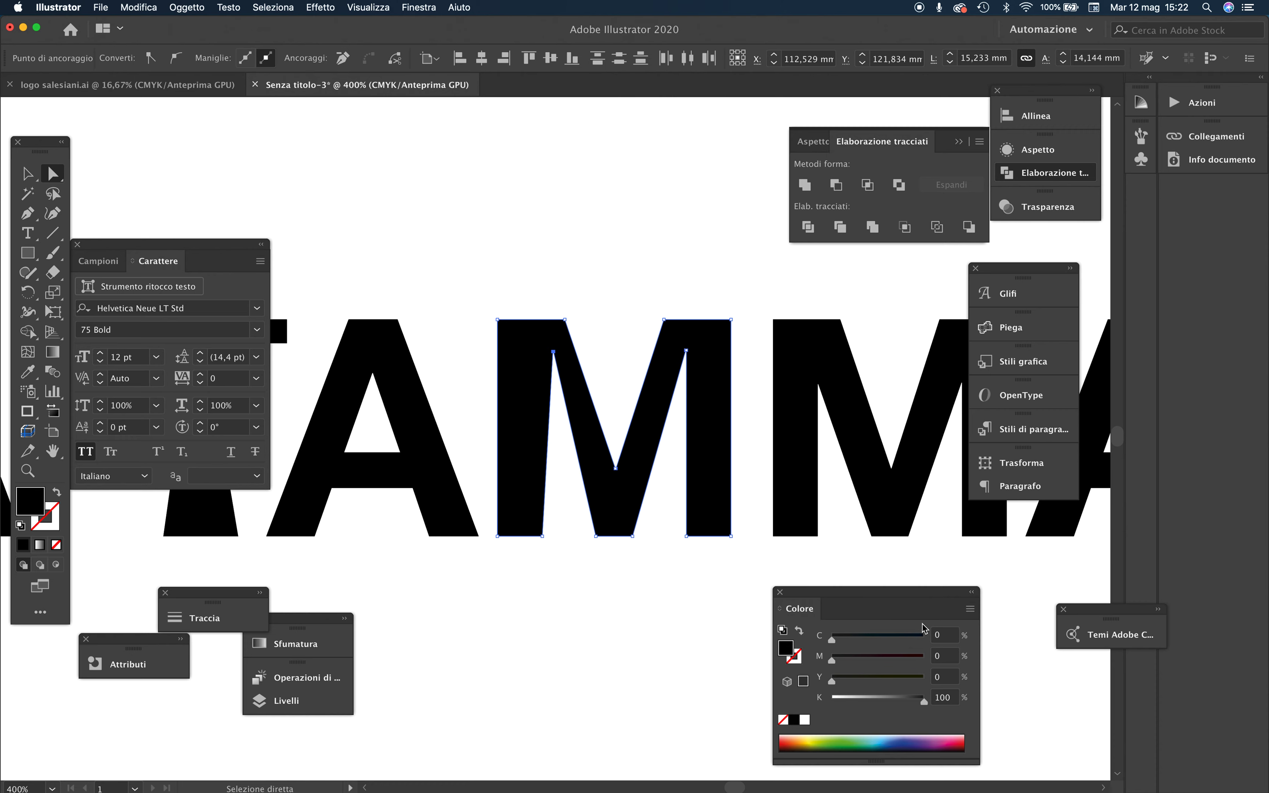
{"action": "left_click_drag", "start_coordinate": [676, 386], "coordinate": [683, 349]}
{"action": "key", "text": "super+z"}
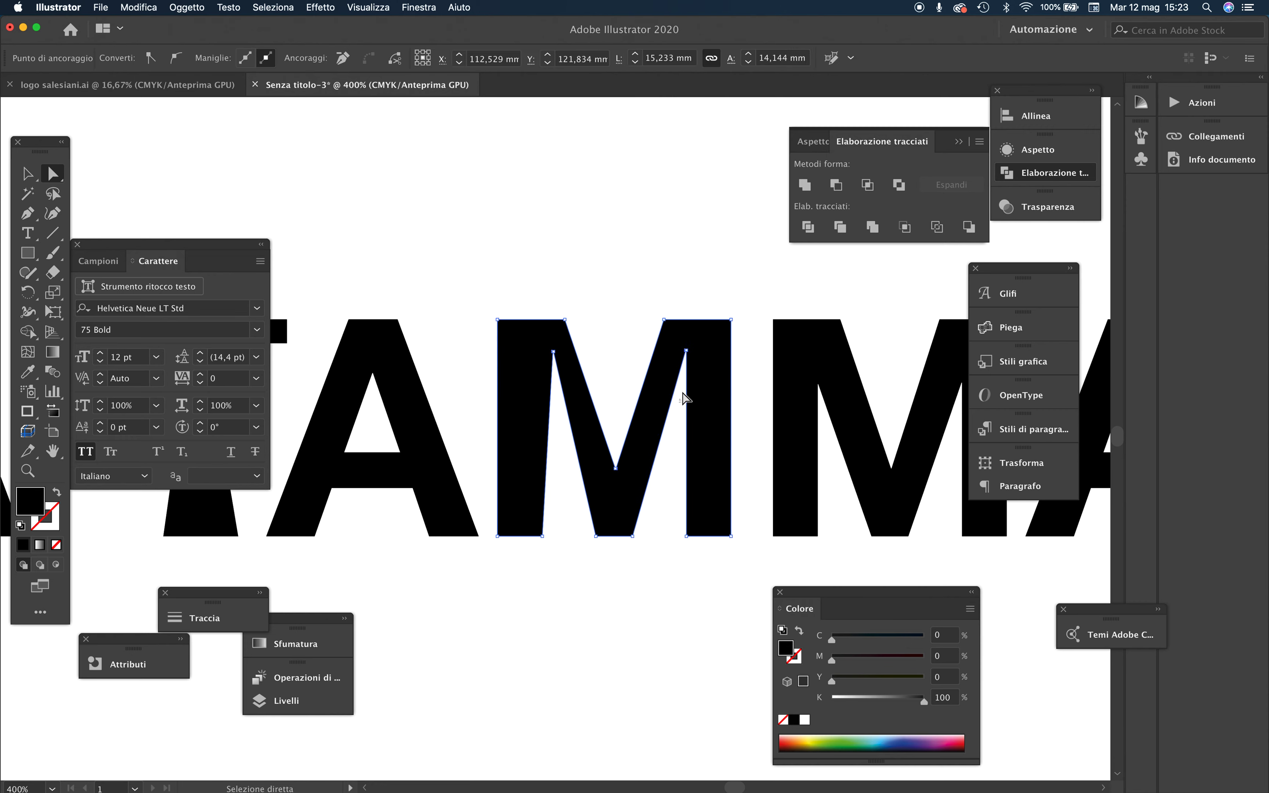
{"action": "key", "text": "Left"}
{"action": "key", "text": "Left"}
{"action": "key", "text": "Left"}
{"action": "key", "text": "Left"}
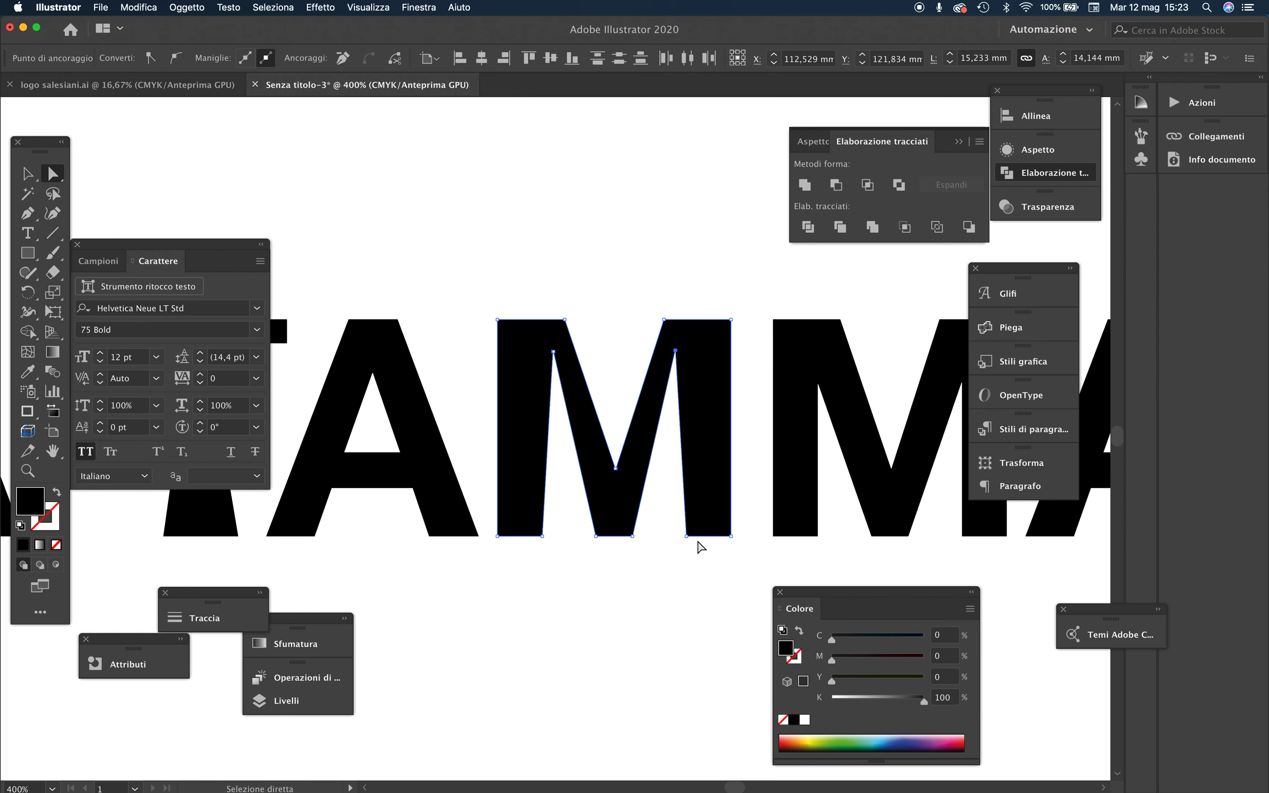
Widen the feet of the first M's outer stems by nudging their inner bottom corners toward the letter's centre.
{"action": "left_click", "coordinate": [686, 536]}
{"action": "key", "text": "Left"}
{"action": "key", "text": "Left"}
{"action": "key", "text": "Left"}
{"action": "key", "text": "Left"}
{"action": "key", "text": "Left"}
{"action": "left_click", "coordinate": [542, 536]}
{"action": "key", "text": "Right"}
{"action": "key", "text": "Right"}
{"action": "key", "text": "Right"}
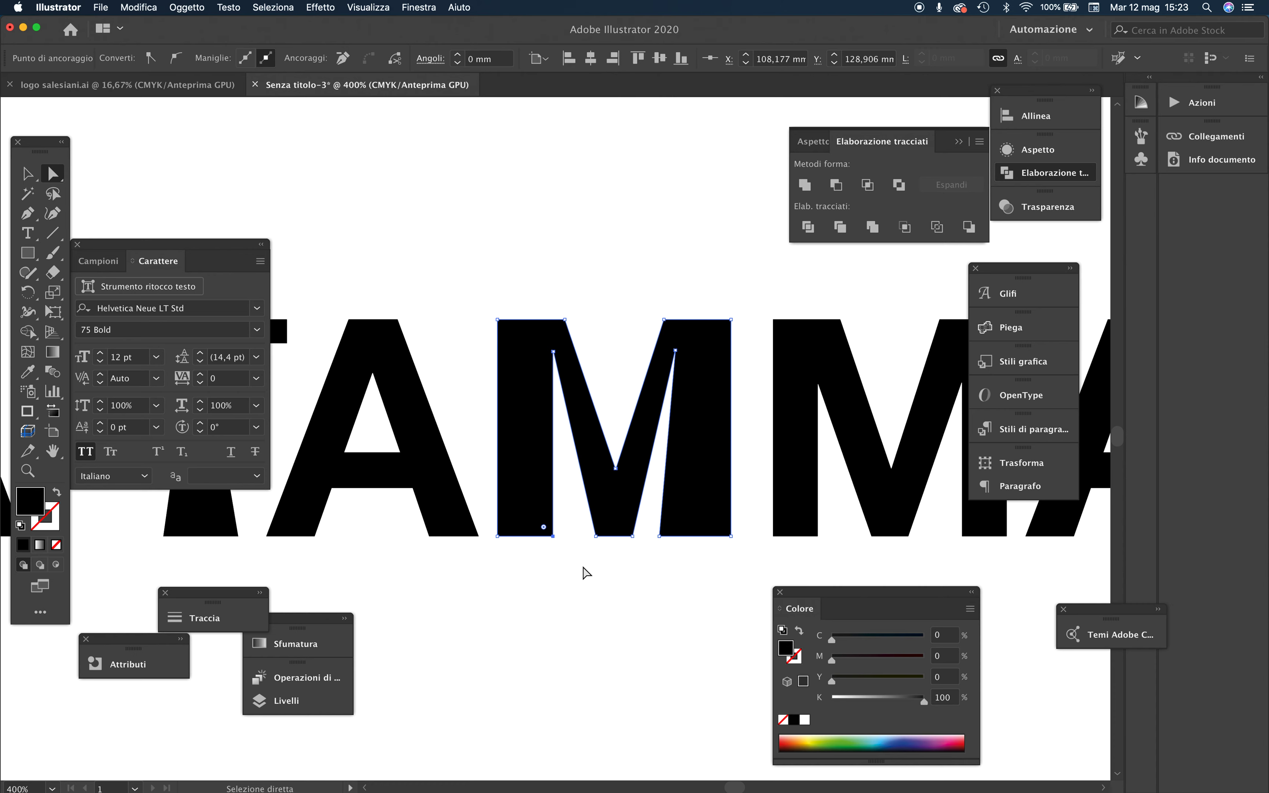
{"action": "key", "text": "Right"}
{"action": "key", "text": "Right"}
{"action": "key", "text": "Right"}
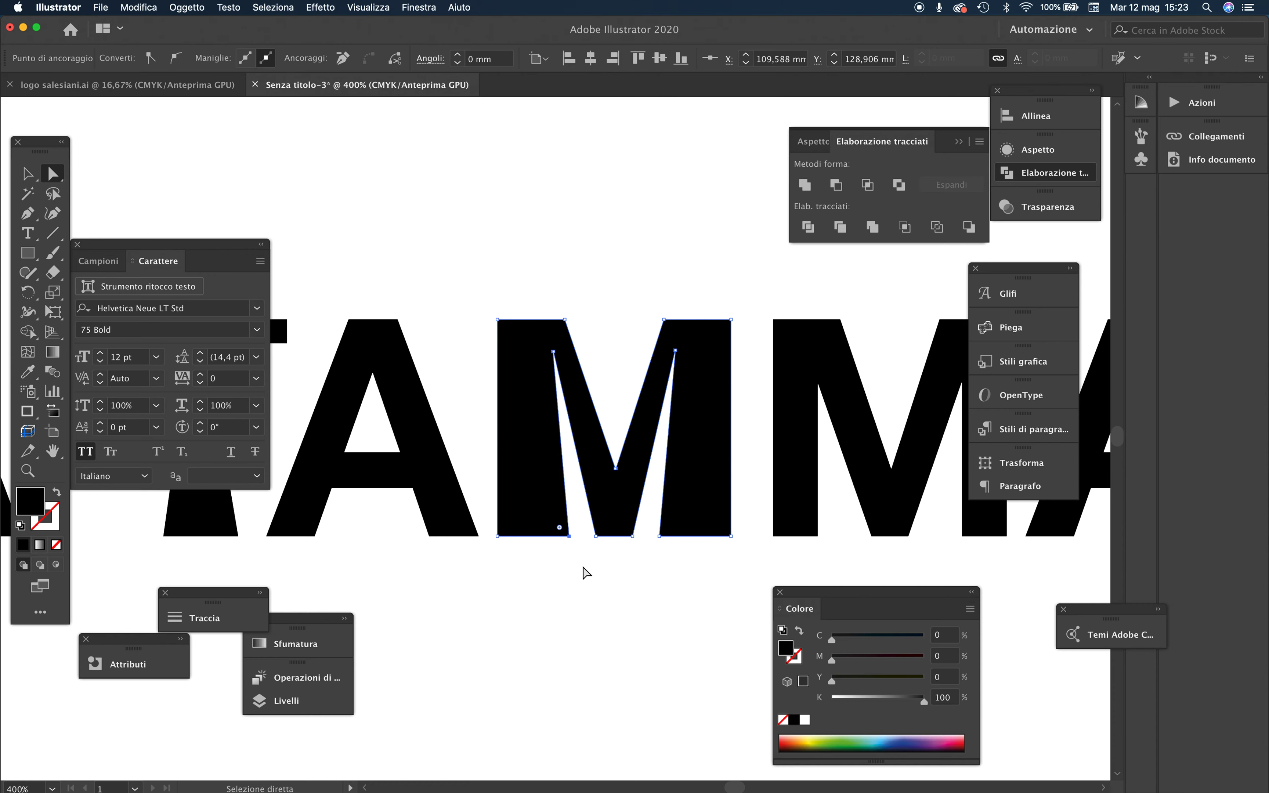
Slant the outer sides of the first M by nudging its two outer top corners inward.
{"action": "left_click", "coordinate": [731, 319]}
{"action": "key", "text": "Left"}
{"action": "key", "text": "Left"}
{"action": "key", "text": "Left"}
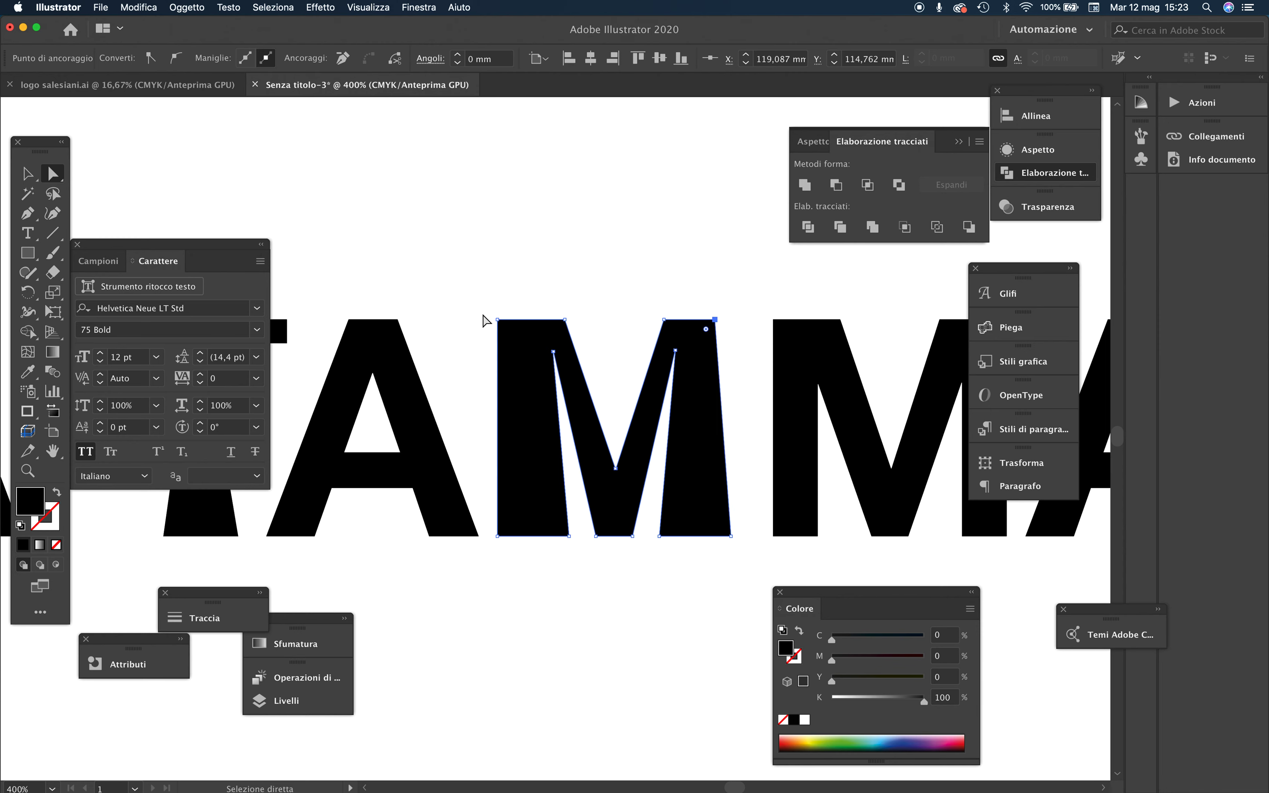
{"action": "left_click", "coordinate": [497, 320]}
{"action": "key", "text": "Right"}
{"action": "key", "text": "Right"}
{"action": "key", "text": "Right"}
Delete the unmodified second M and put a copy of the reshaped M in its place.
{"action": "key", "text": "v"}
{"action": "key", "text": "Delete"}
{"action": "left_click_drag", "start_coordinate": [413, 407], "coordinate": [673, 406]}
{"action": "left_click", "coordinate": [668, 256]}
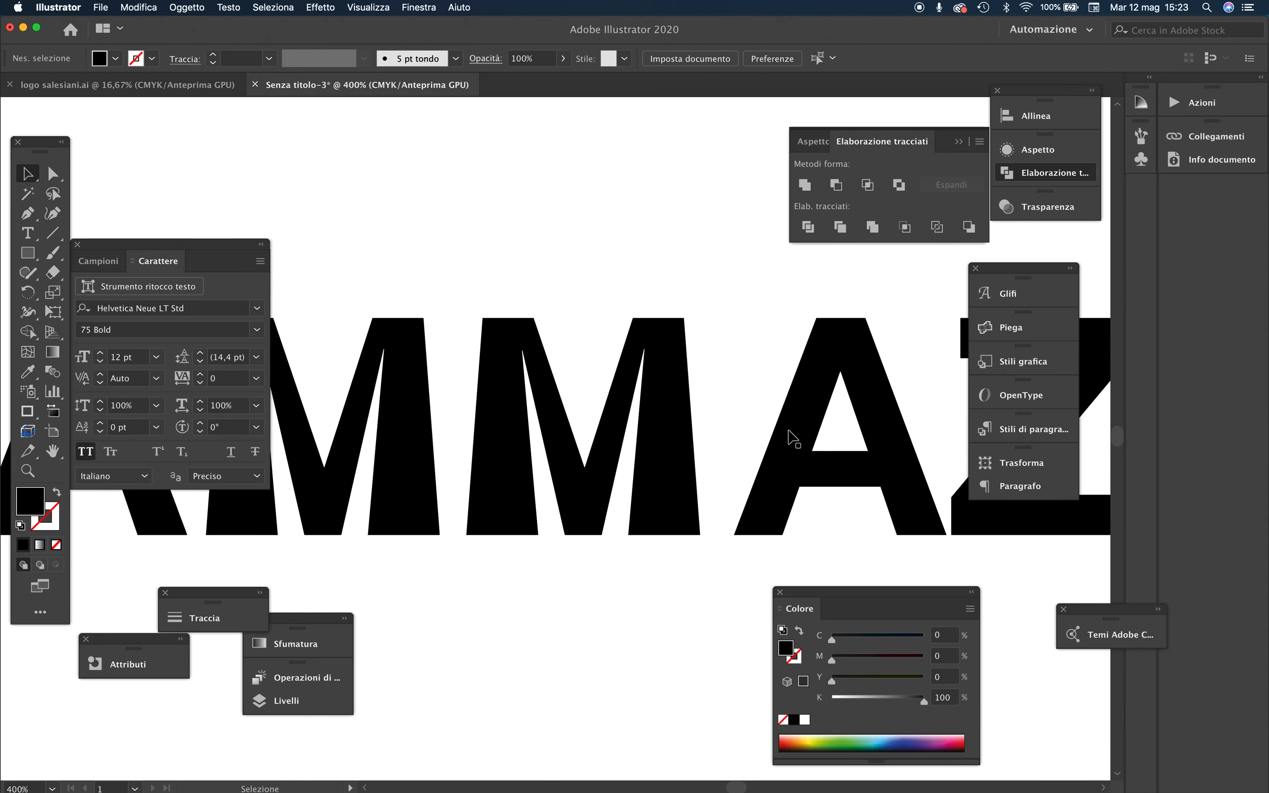
Delete the two unmodified A's from the surname.
{"action": "left_click", "coordinate": [643, 485], "text": "alt+super"}
{"action": "left_click", "coordinate": [643, 485], "text": "alt+super"}
{"action": "left_click_drag", "start_coordinate": [468, 377], "coordinate": [478, 384]}
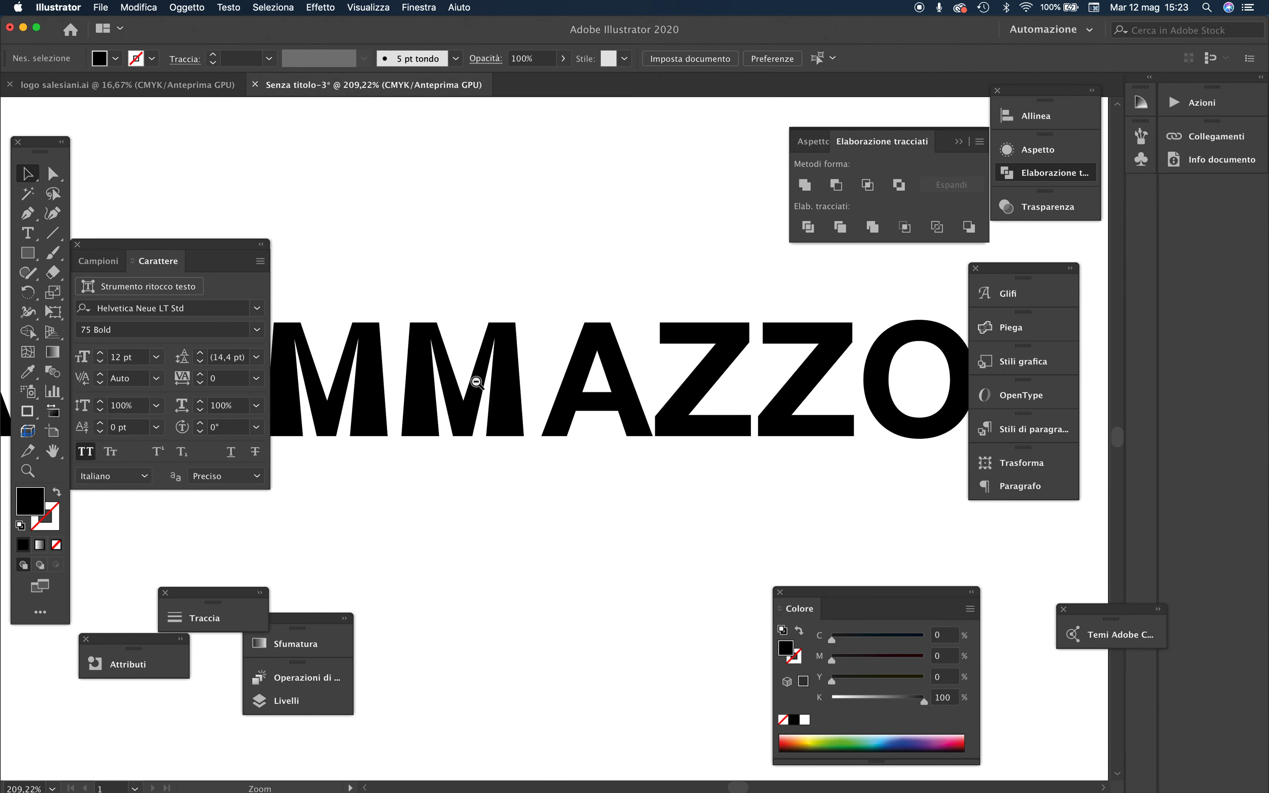
{"action": "scroll", "coordinate": [460, 399], "scroll_direction": "down", "scroll_amount": 4}
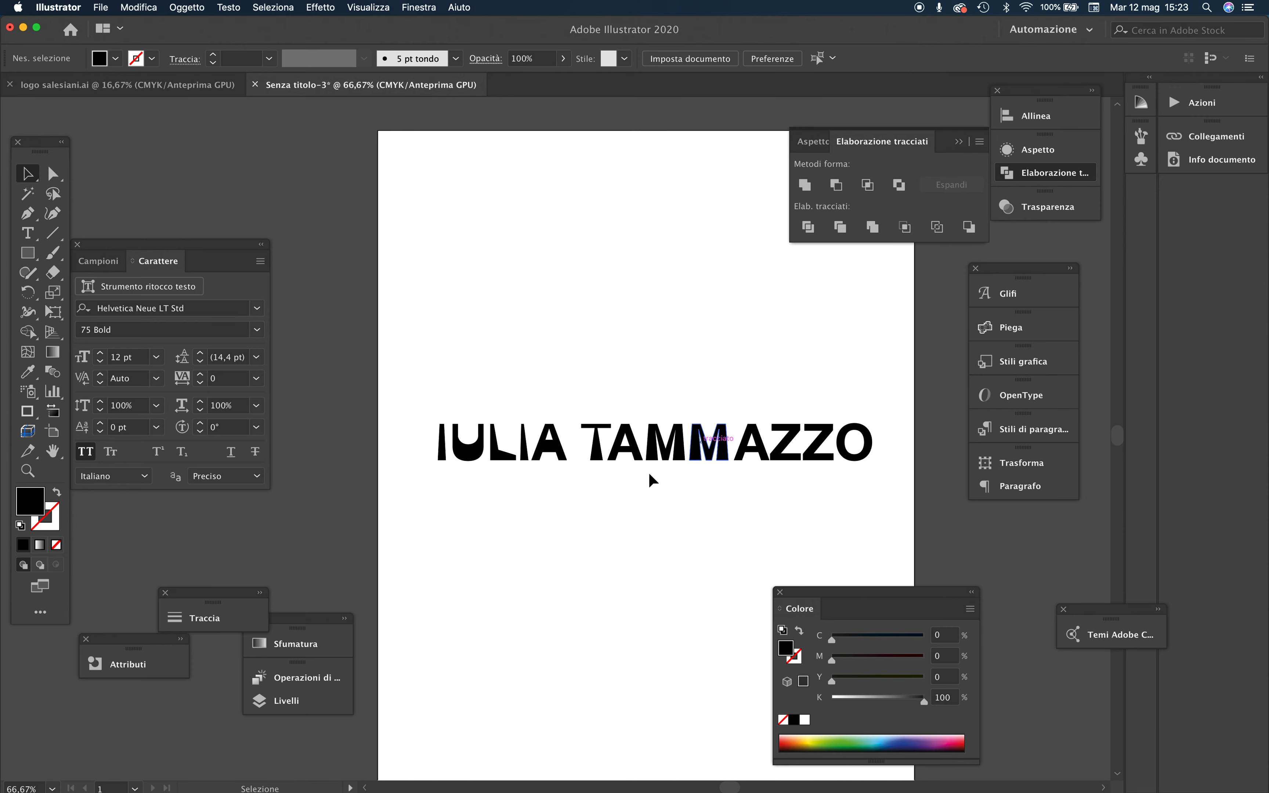
{"action": "left_click", "coordinate": [627, 448]}
{"action": "key", "text": "Delete"}
{"action": "left_click", "coordinate": [756, 455]}
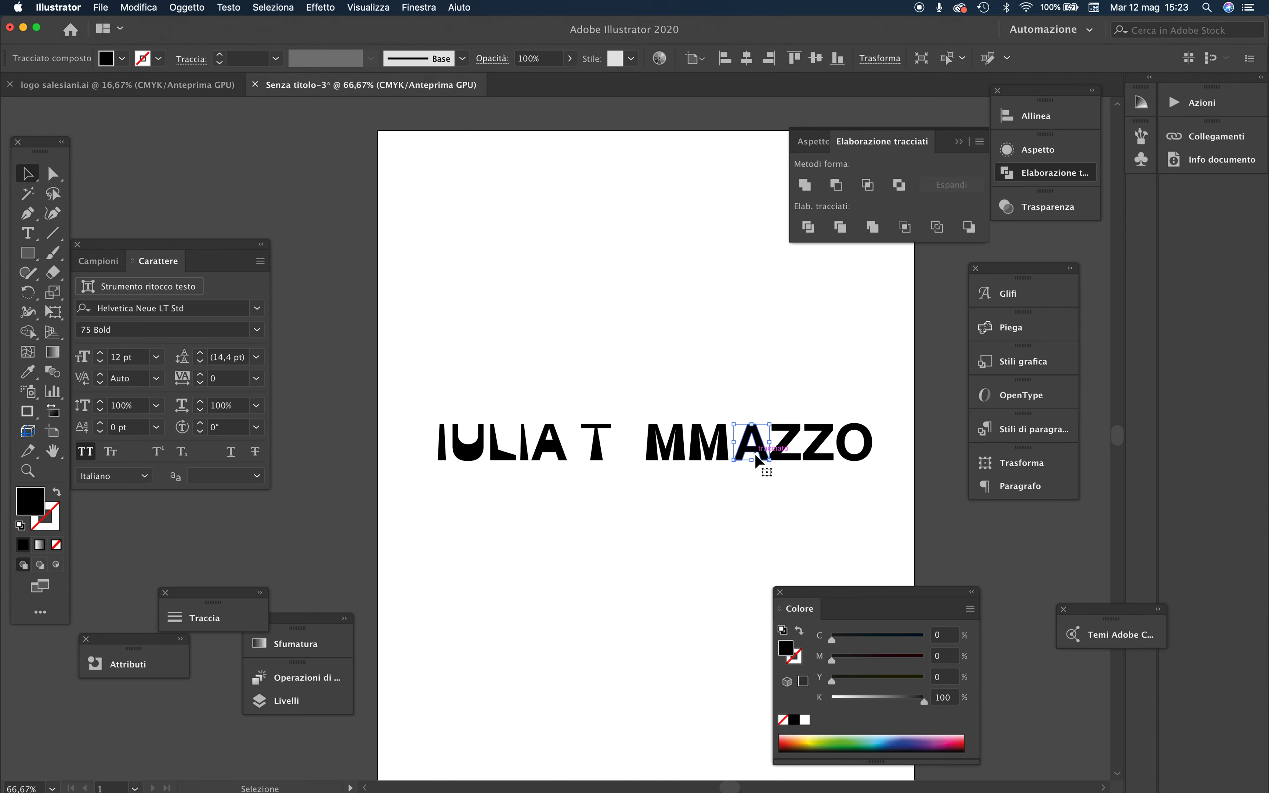
{"action": "key", "text": "BackSpace"}
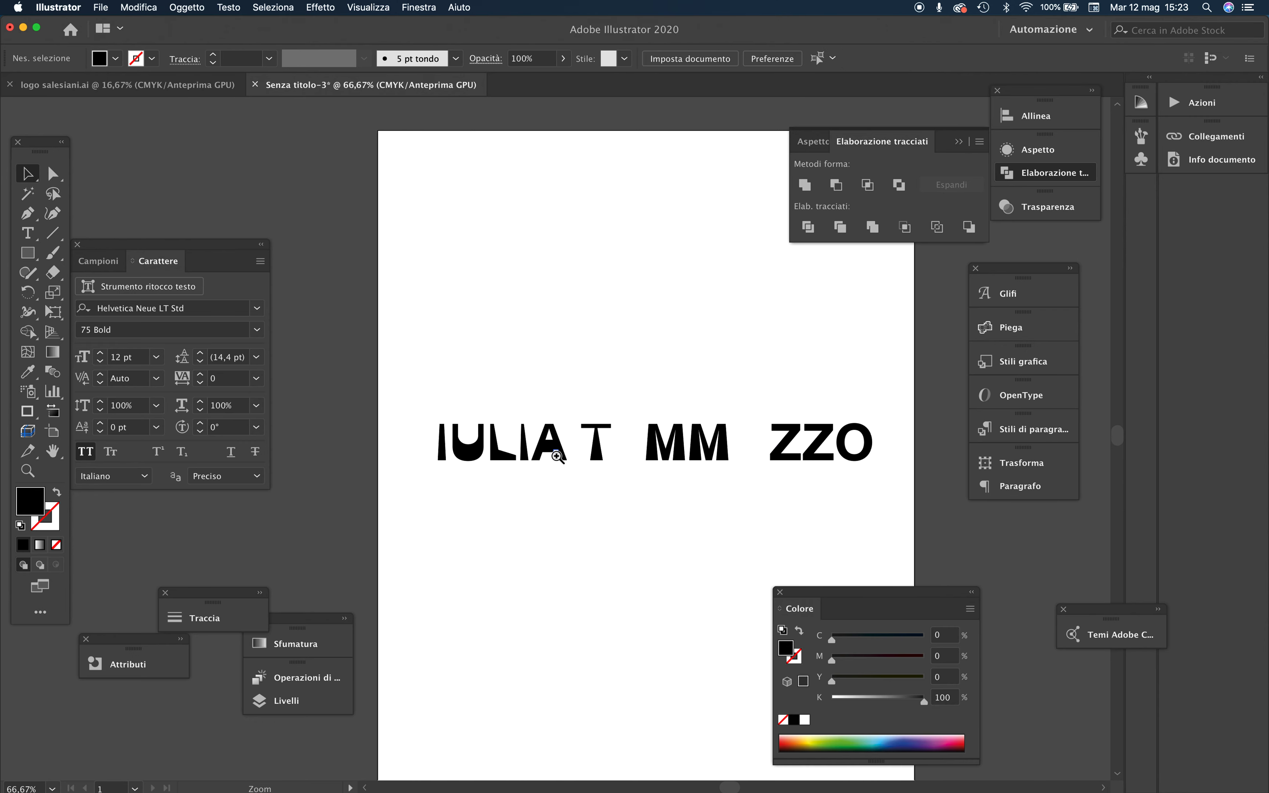
Select the two lower anchors of the first name's A counter with Direct Selection and lower them slightly.
{"action": "left_click", "coordinate": [557, 459]}
{"action": "left_click", "coordinate": [542, 427]}
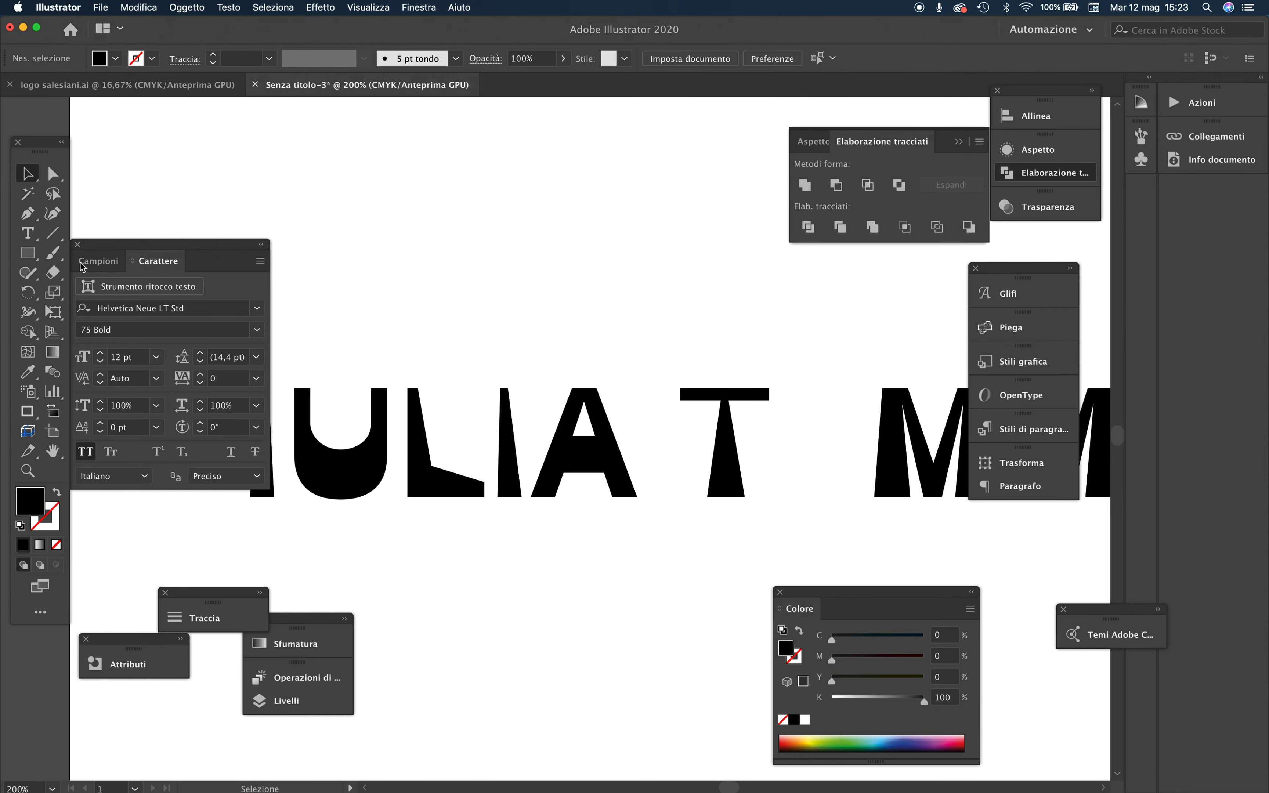
{"action": "left_click", "coordinate": [52, 173]}
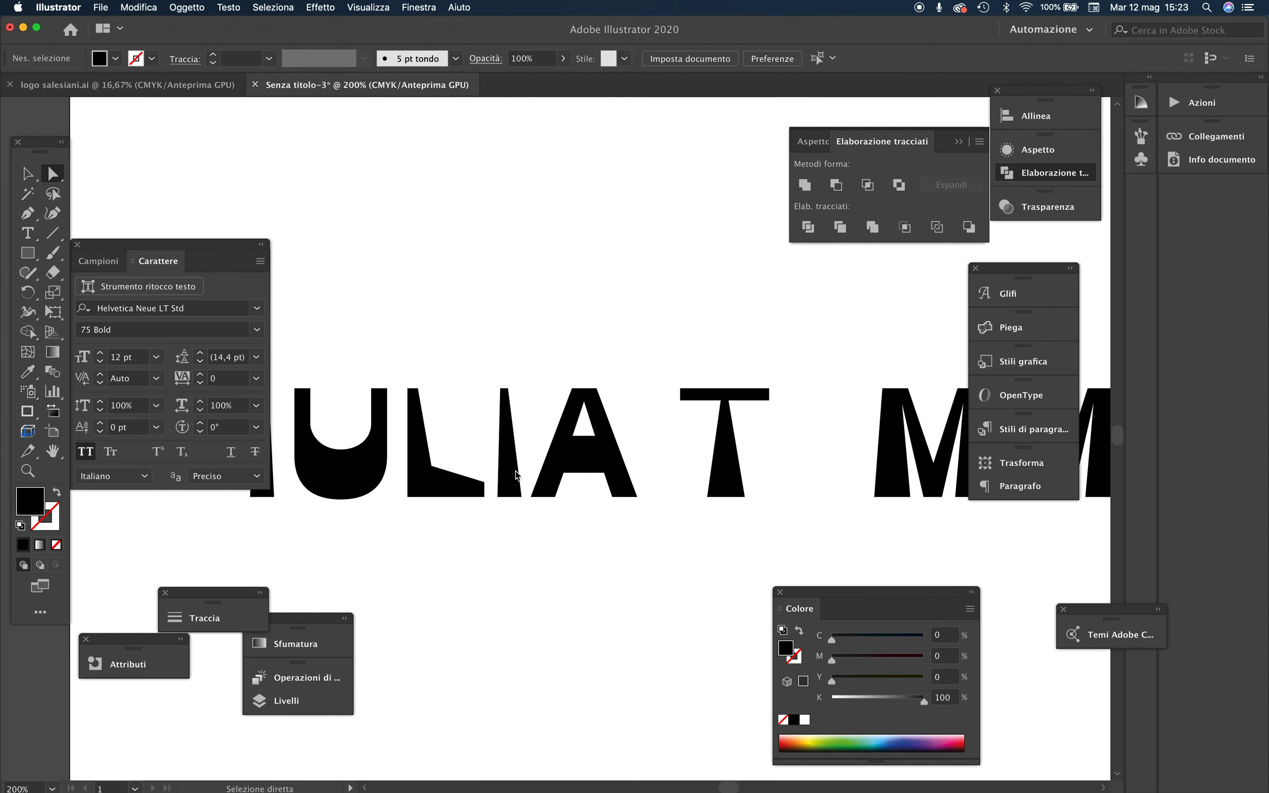
{"action": "left_click", "coordinate": [597, 437], "text": "shift"}
{"action": "left_click", "coordinate": [597, 437], "text": "shift"}
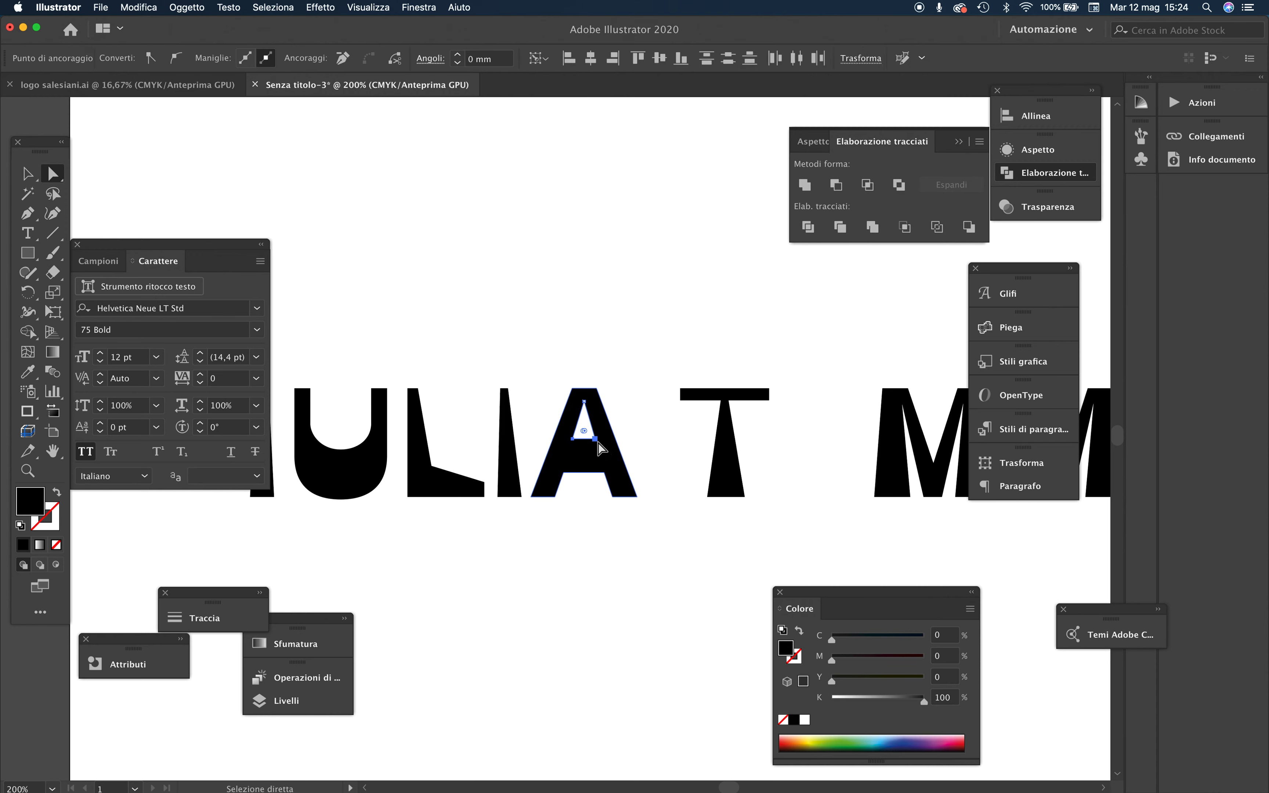
{"action": "key", "text": "Down"}
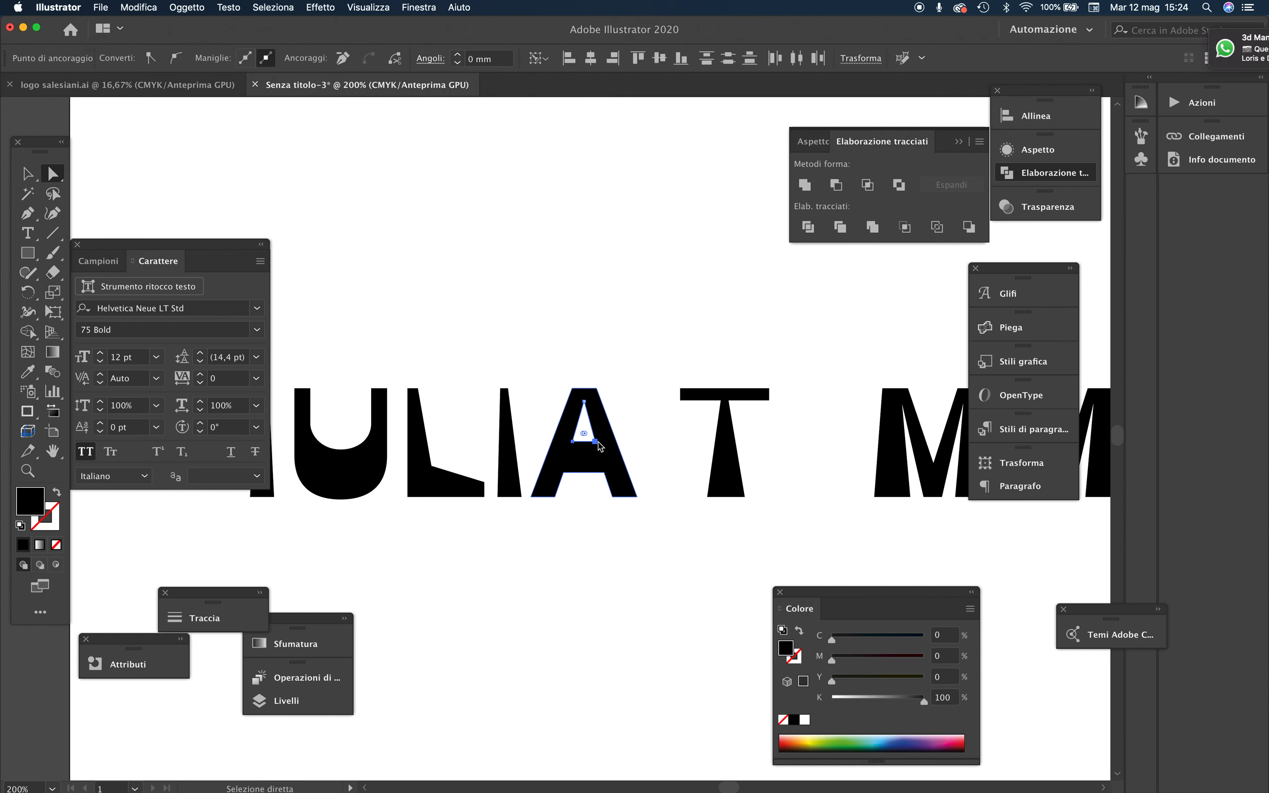
Place copies of the first name's reshaped A in the two empty A positions of the surname.
{"action": "left_click", "coordinate": [663, 361]}
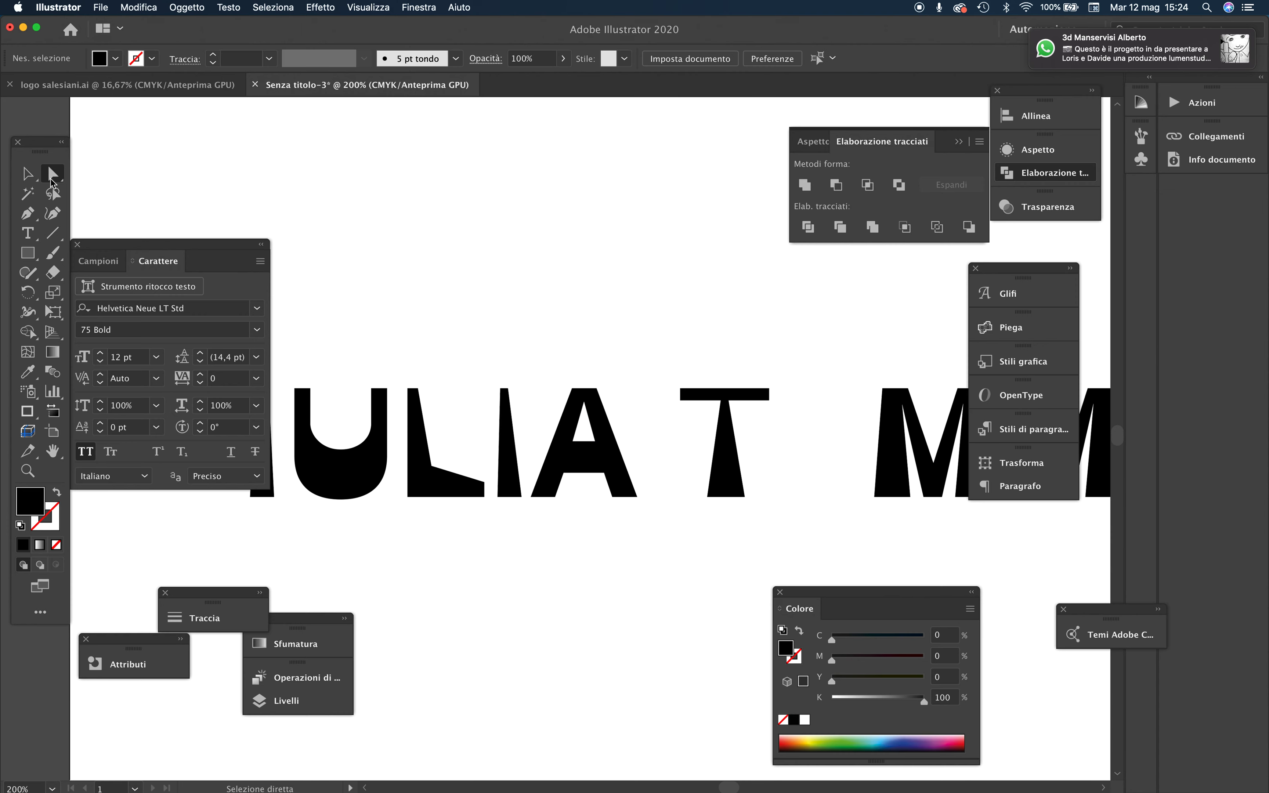
{"action": "left_click", "coordinate": [30, 175]}
{"action": "left_click", "coordinate": [589, 476], "text": "alt+super"}
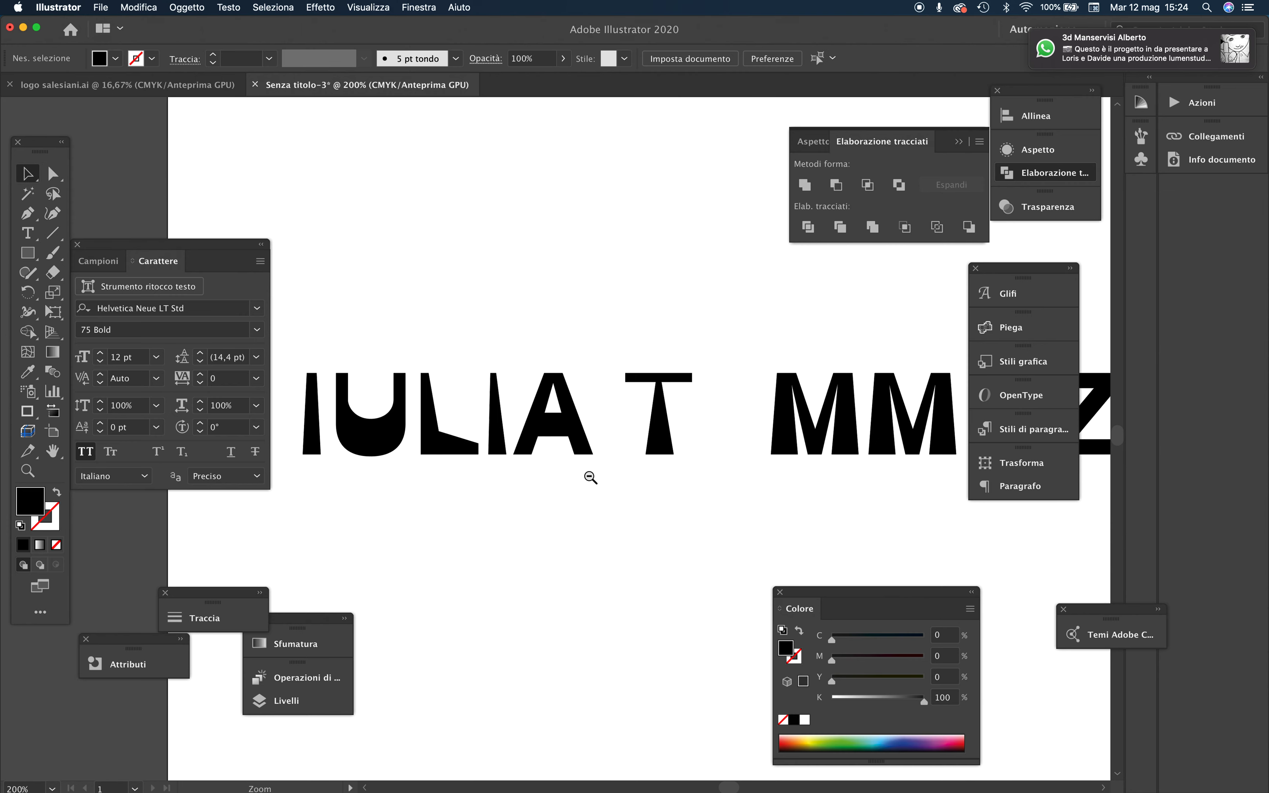
{"action": "left_click", "coordinate": [585, 448]}
{"action": "key", "text": "super+minus"}
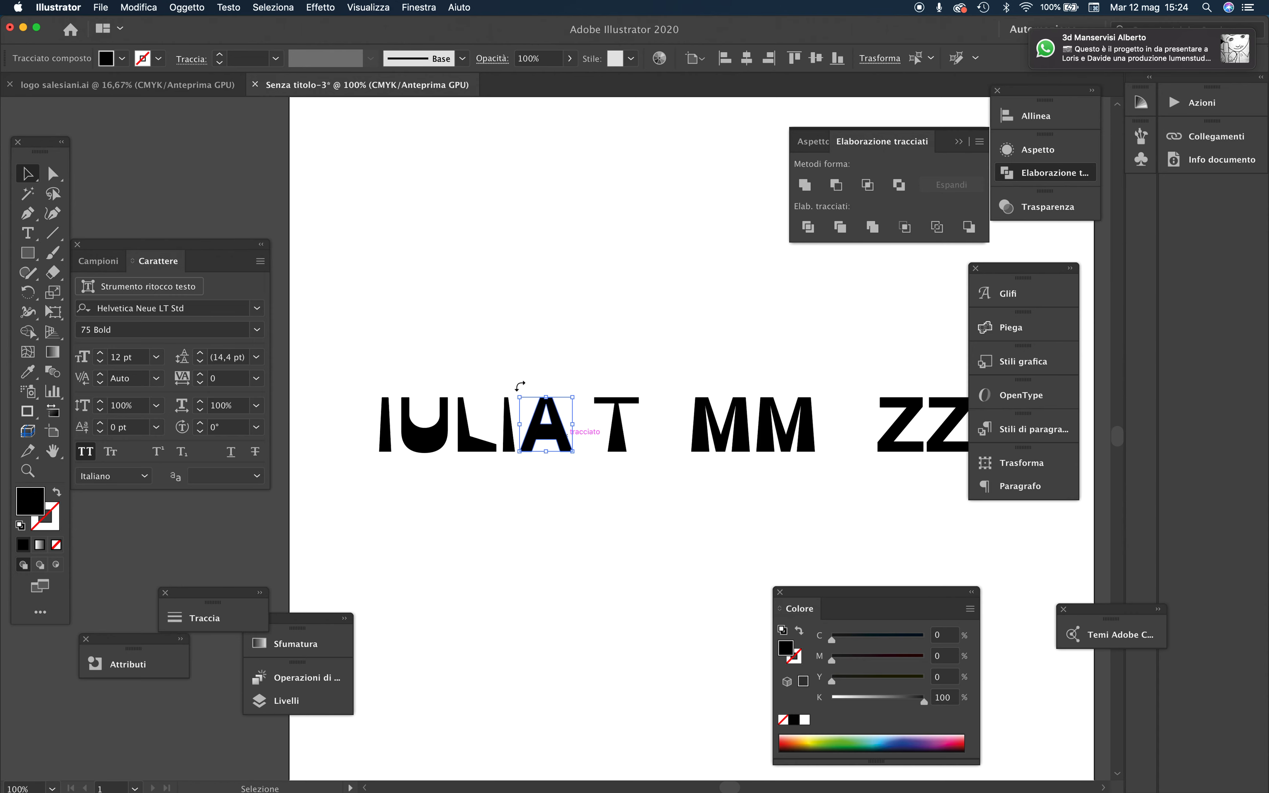
{"action": "left_click_drag", "start_coordinate": [534, 372], "coordinate": [860, 454]}
{"action": "left_click_drag", "start_coordinate": [860, 455], "coordinate": [860, 456]}
{"action": "left_click_drag", "start_coordinate": [860, 447], "coordinate": [672, 447]}
{"action": "left_click", "coordinate": [682, 514]}
{"action": "left_click_drag", "start_coordinate": [902, 466], "coordinate": [685, 598]}
{"action": "left_click", "coordinate": [565, 445], "text": "super"}
{"action": "left_click", "coordinate": [565, 445], "text": "super"}
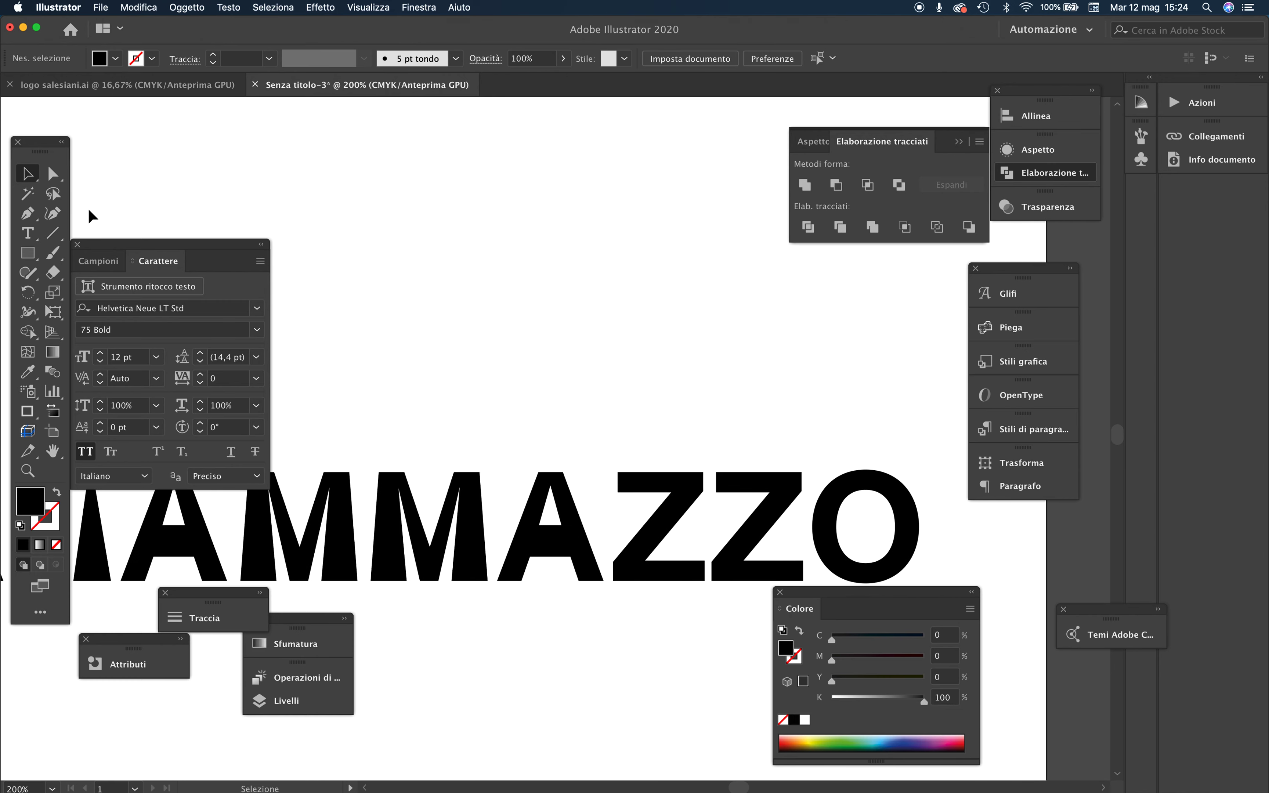
Thicken the lower bar of the first Z by nudging its upper edge upward with Direct Selection.
{"action": "left_click", "coordinate": [53, 173]}
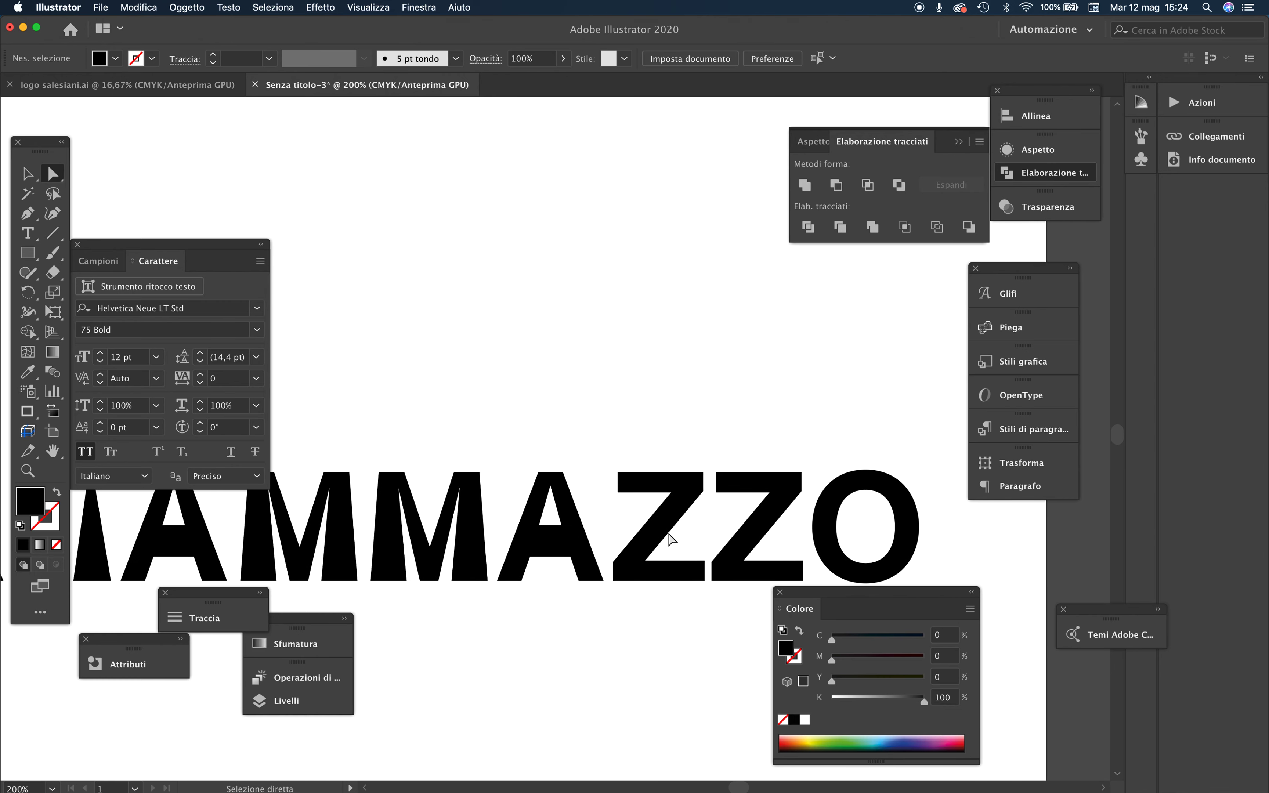
{"action": "left_click", "coordinate": [686, 575]}
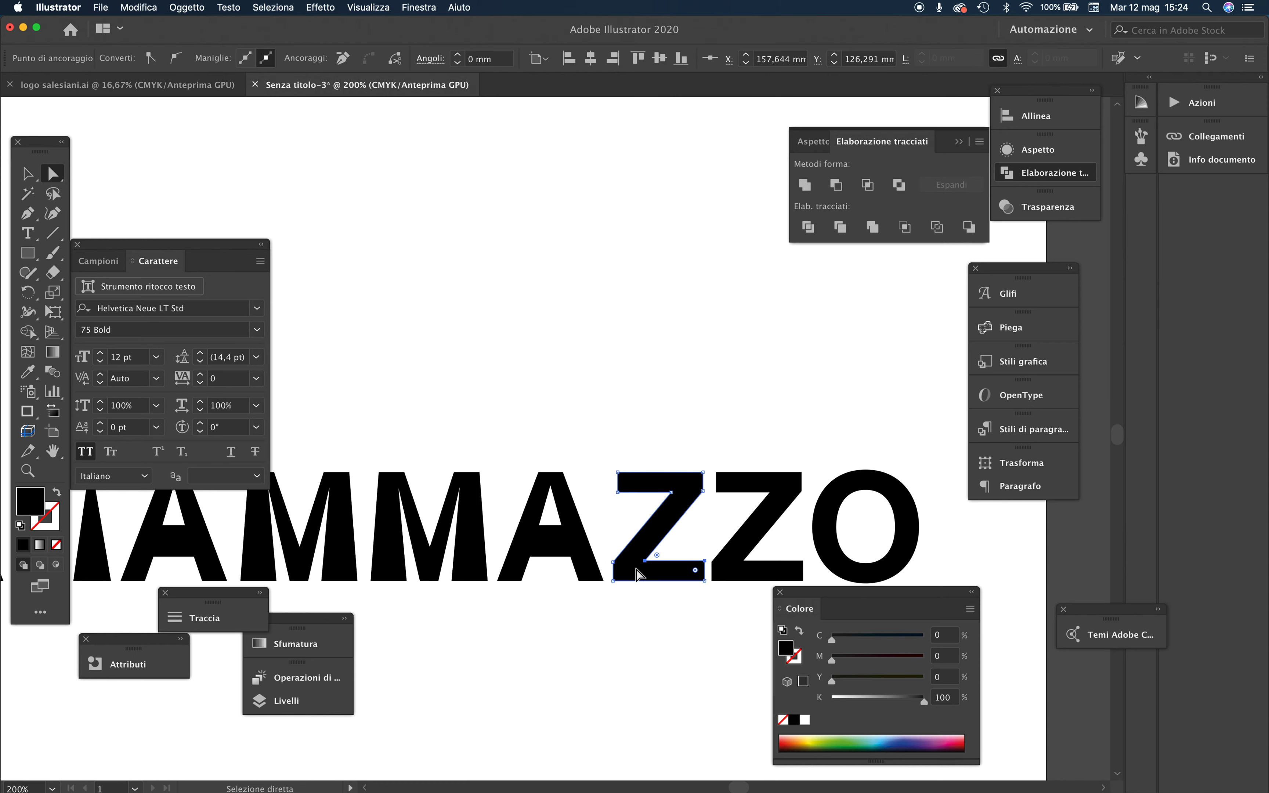
{"action": "left_click", "coordinate": [785, 570], "text": "shift"}
{"action": "left_click", "coordinate": [748, 576], "text": "shift"}
{"action": "left_click", "coordinate": [700, 552]}
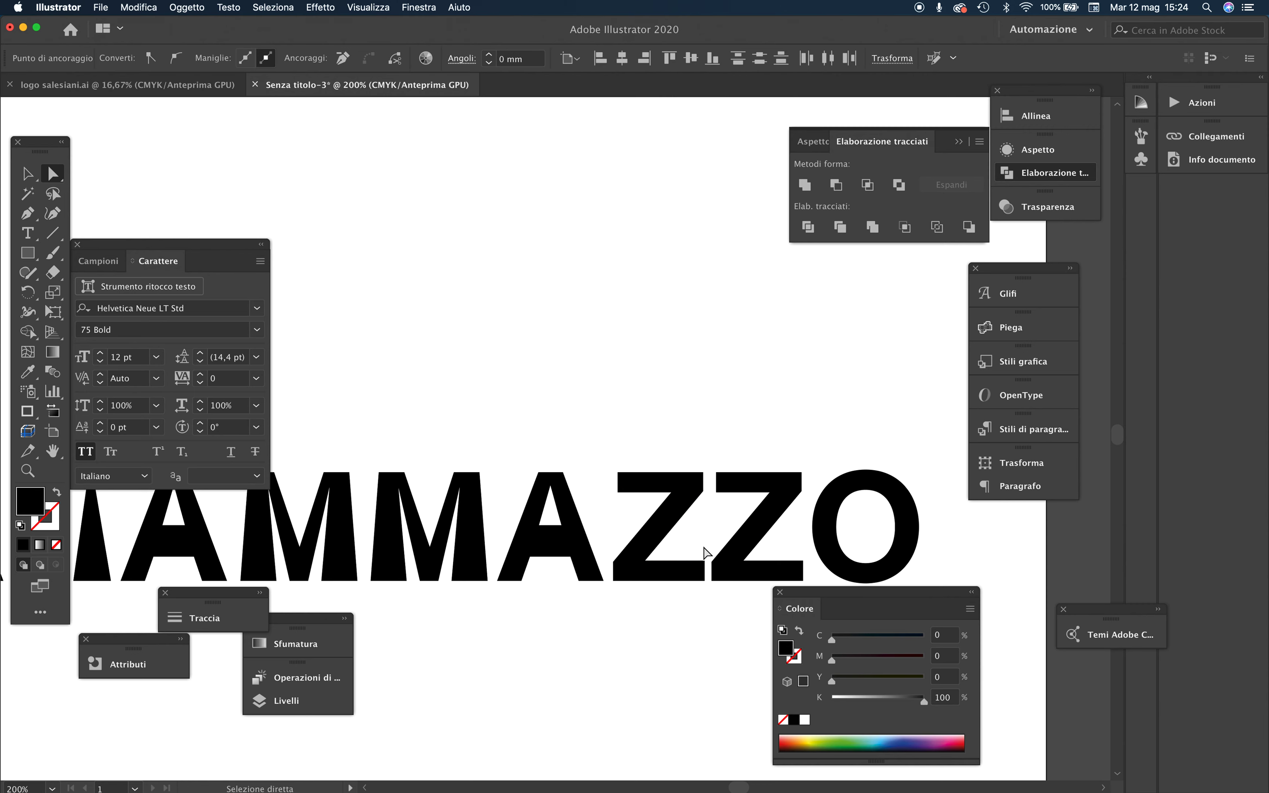
{"action": "left_click", "coordinate": [704, 561], "text": "shift"}
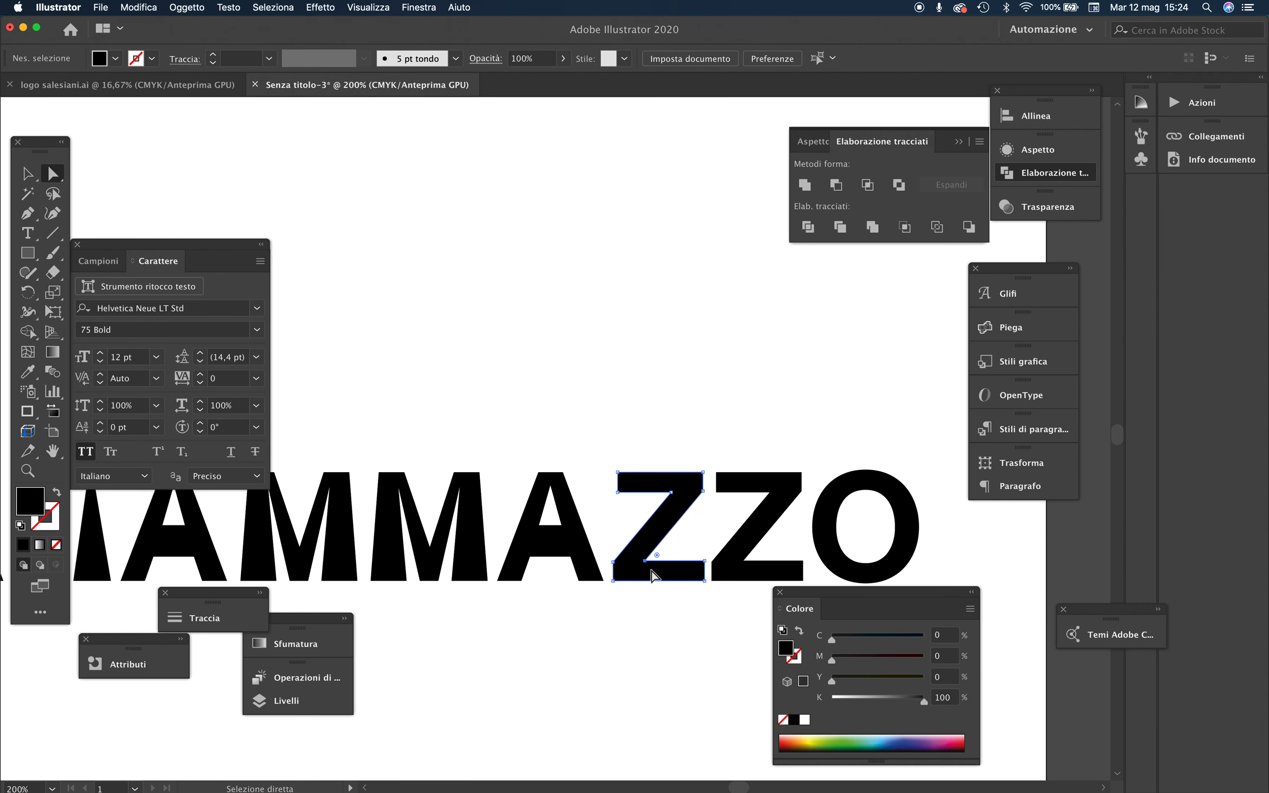
{"action": "left_click", "coordinate": [705, 560], "text": "shift"}
{"action": "key", "text": "Up"}
{"action": "key", "text": "Up"}
{"action": "key", "text": "Up"}
{"action": "key", "text": "Up"}
{"action": "key", "text": "Up"}
{"action": "key", "text": "Up"}
{"action": "key", "text": "Up"}
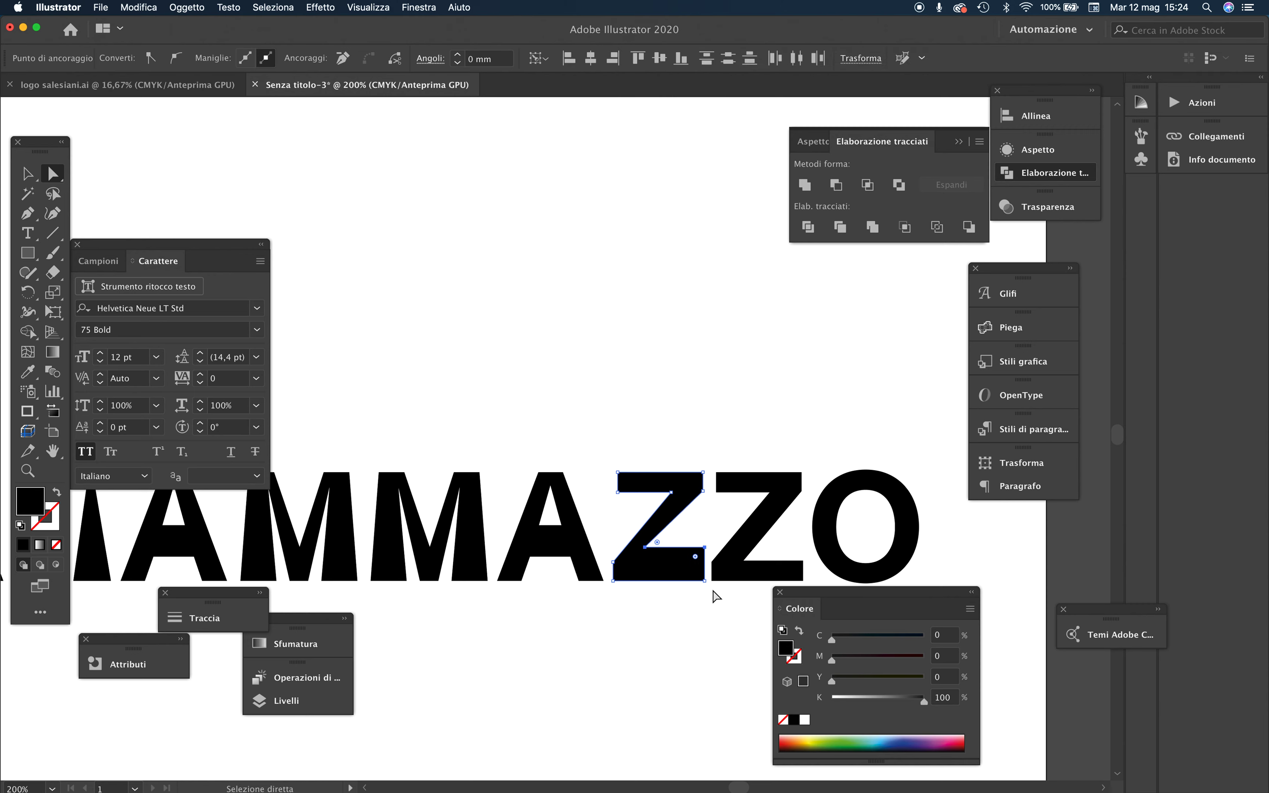
Shift the inner corner between the first Z's diagonal and lower bar rightward to about X 160.8 mm.
{"action": "left_click", "coordinate": [682, 539]}
{"action": "left_click", "coordinate": [644, 547]}
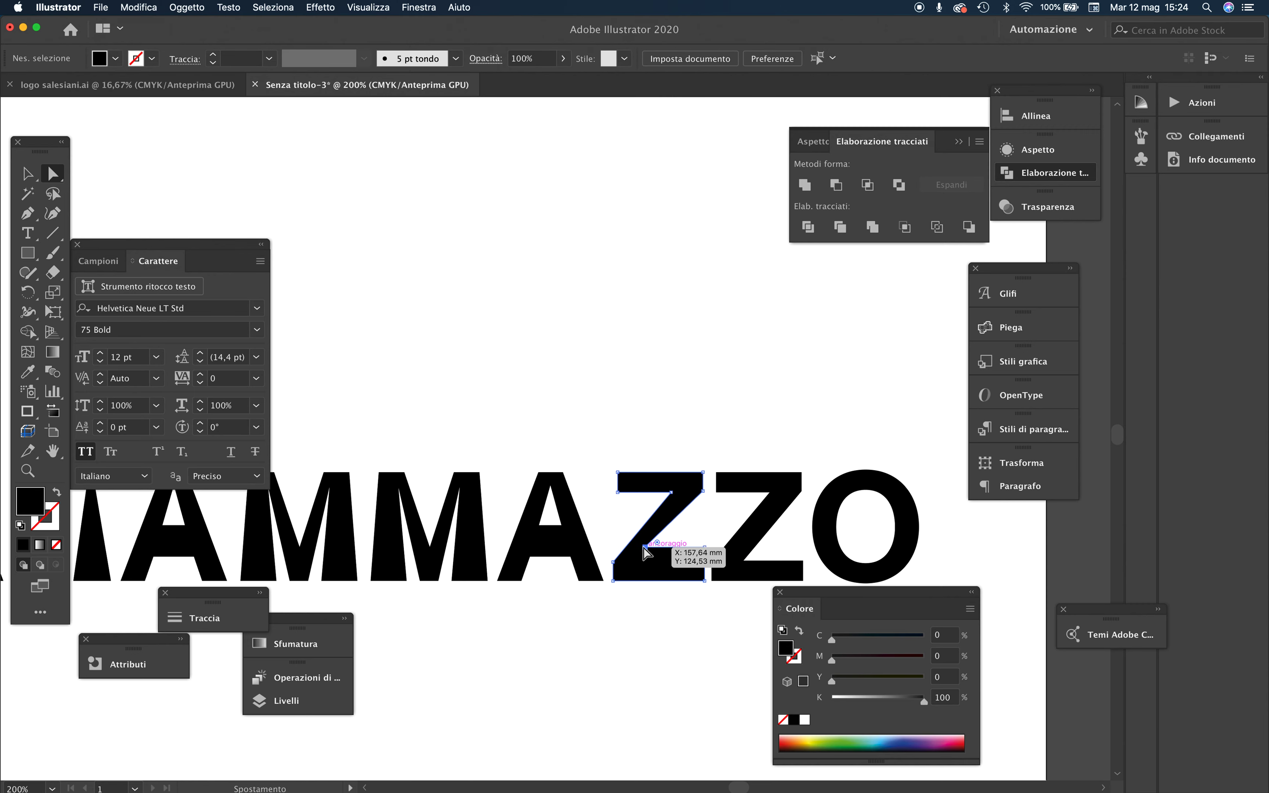
{"action": "left_click", "coordinate": [645, 548]}
{"action": "key", "text": "Right"}
{"action": "key", "text": "Right"}
{"action": "key", "text": "Right"}
{"action": "key", "text": "Right"}
{"action": "key", "text": "Right"}
{"action": "key", "text": "Right"}
{"action": "key", "text": "Right"}
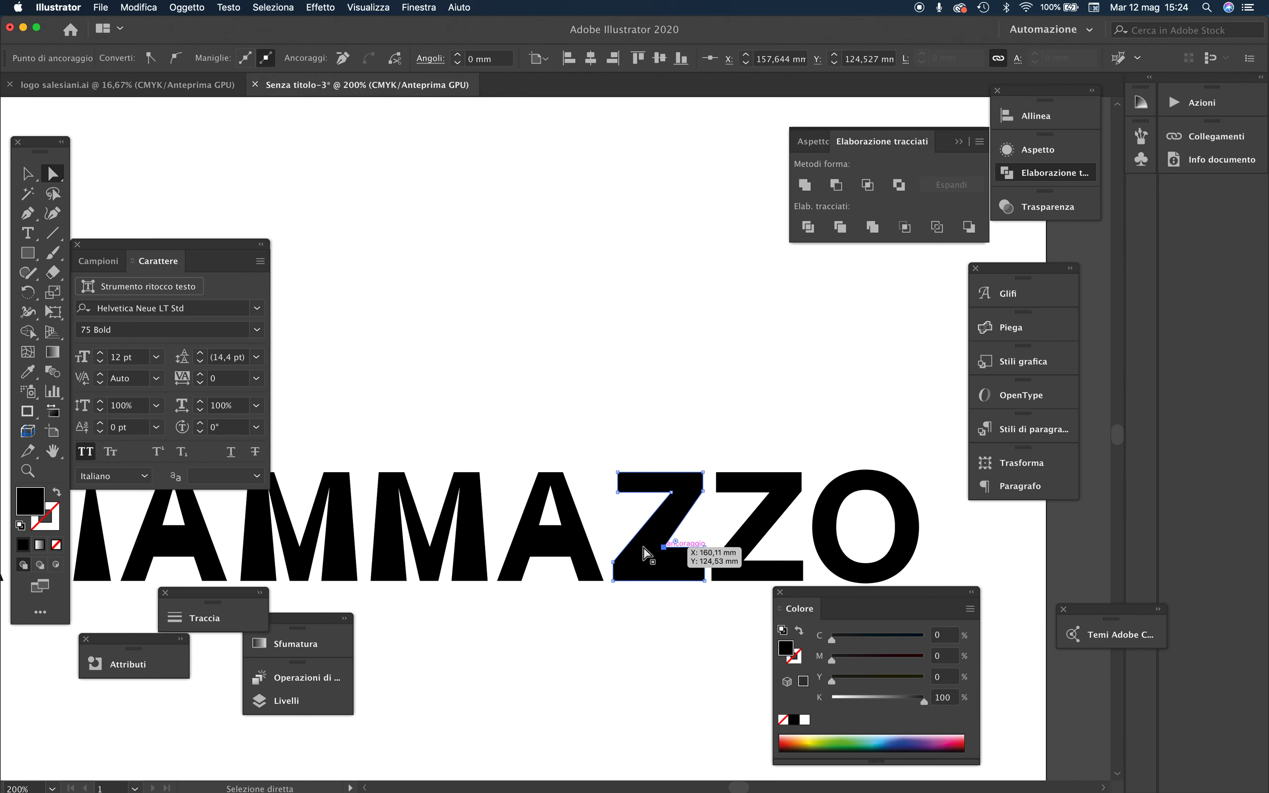
{"action": "key", "text": "Right"}
{"action": "key", "text": "Right"}
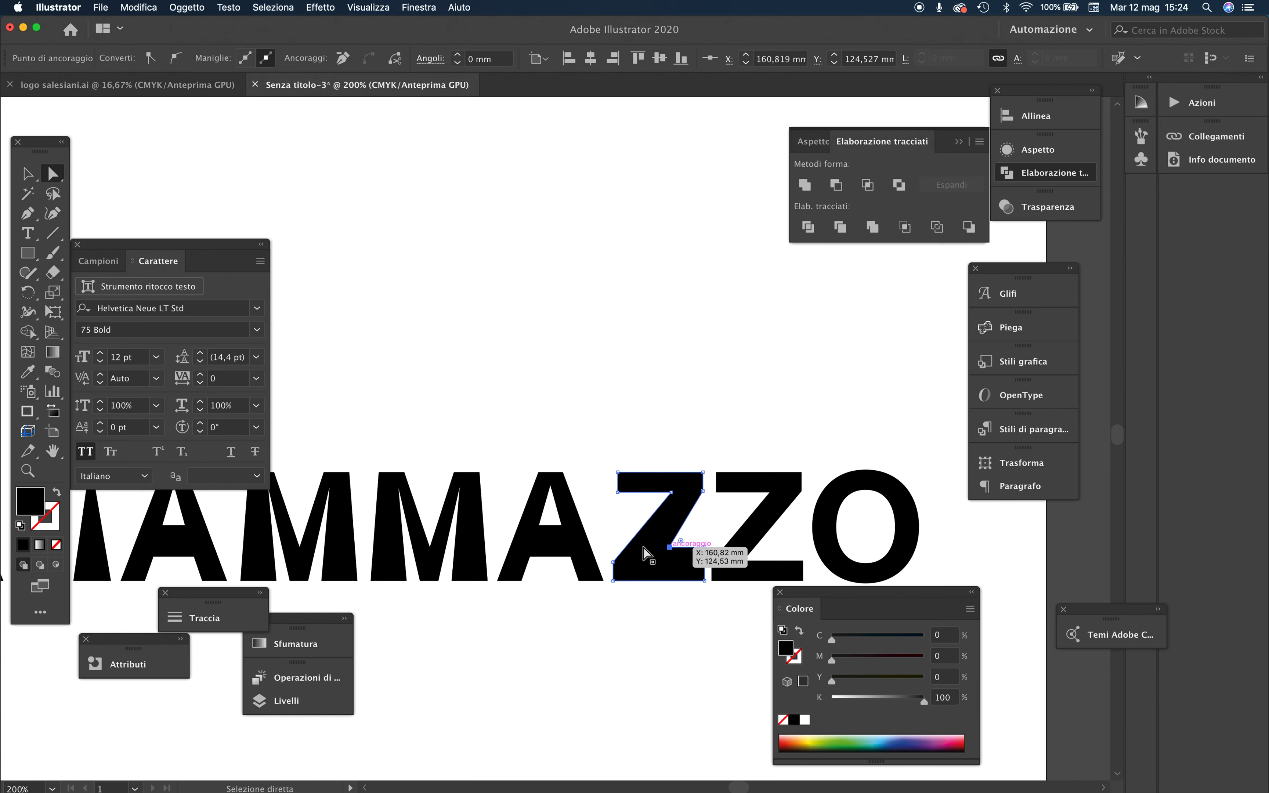
Thin the upper bar of the first Z by nudging its lower edge upward.
{"action": "left_click_drag", "start_coordinate": [620, 509], "coordinate": [682, 488]}
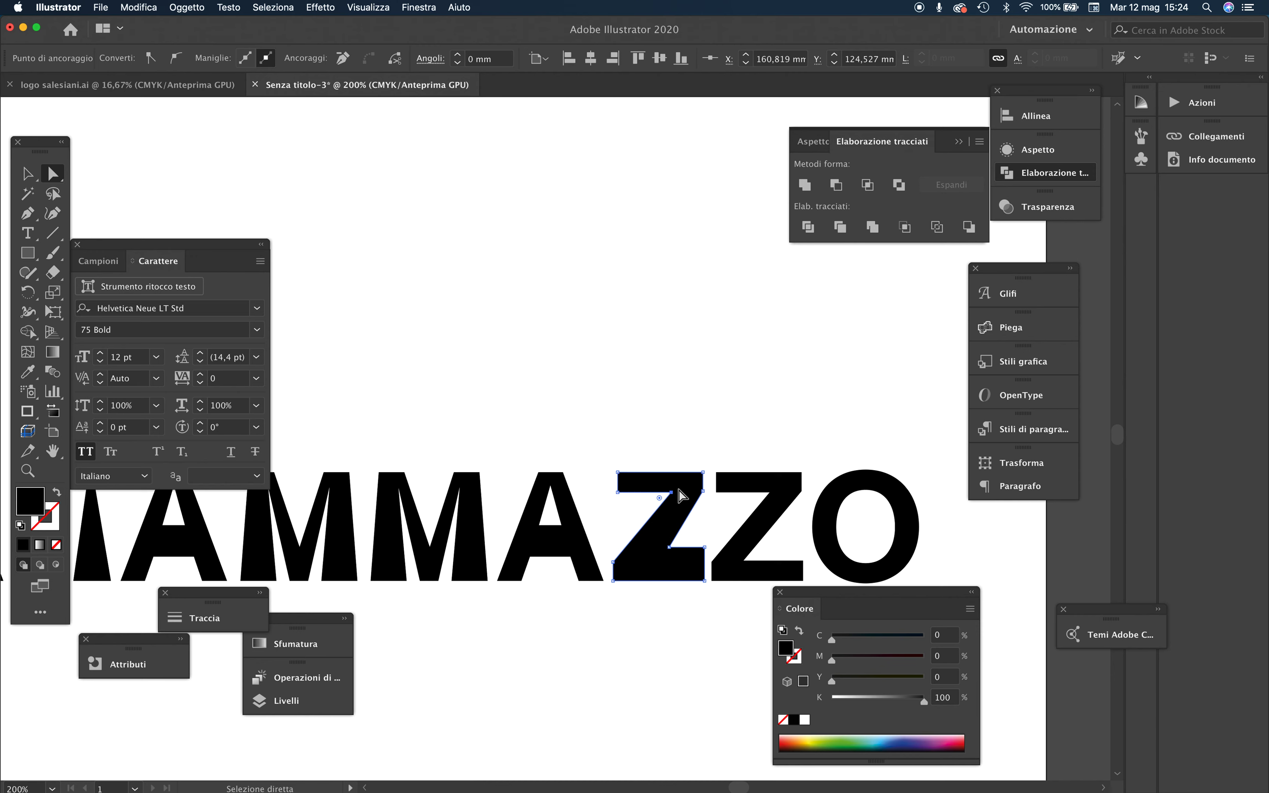
{"action": "left_click", "coordinate": [618, 492], "text": "shift"}
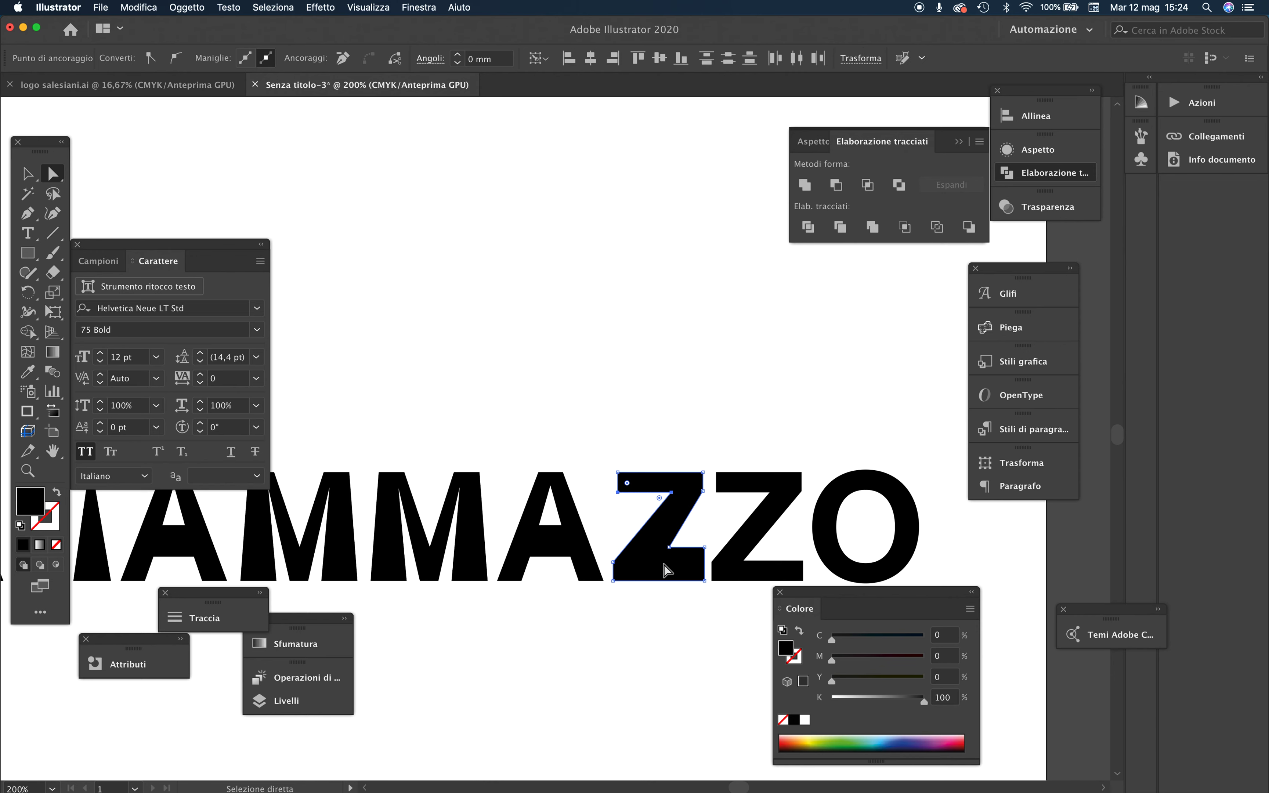
{"action": "key", "text": "Up"}
{"action": "key", "text": "Up"}
{"action": "key", "text": "Up"}
{"action": "key", "text": "Up"}
{"action": "left_click", "coordinate": [689, 433]}
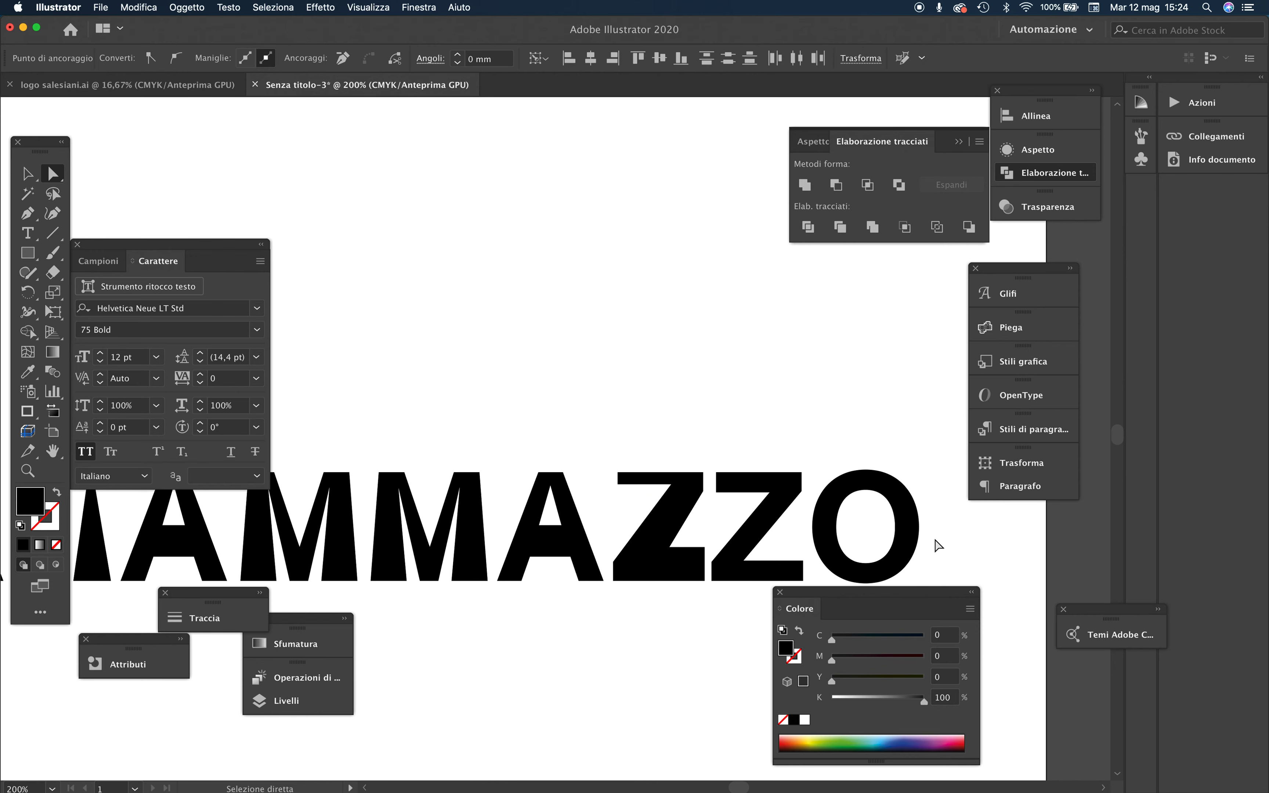
Delete the unmodified second Z and put a copy of the reshaped Z in its place.
{"action": "left_click", "coordinate": [27, 174]}
{"action": "left_click", "coordinate": [763, 493]}
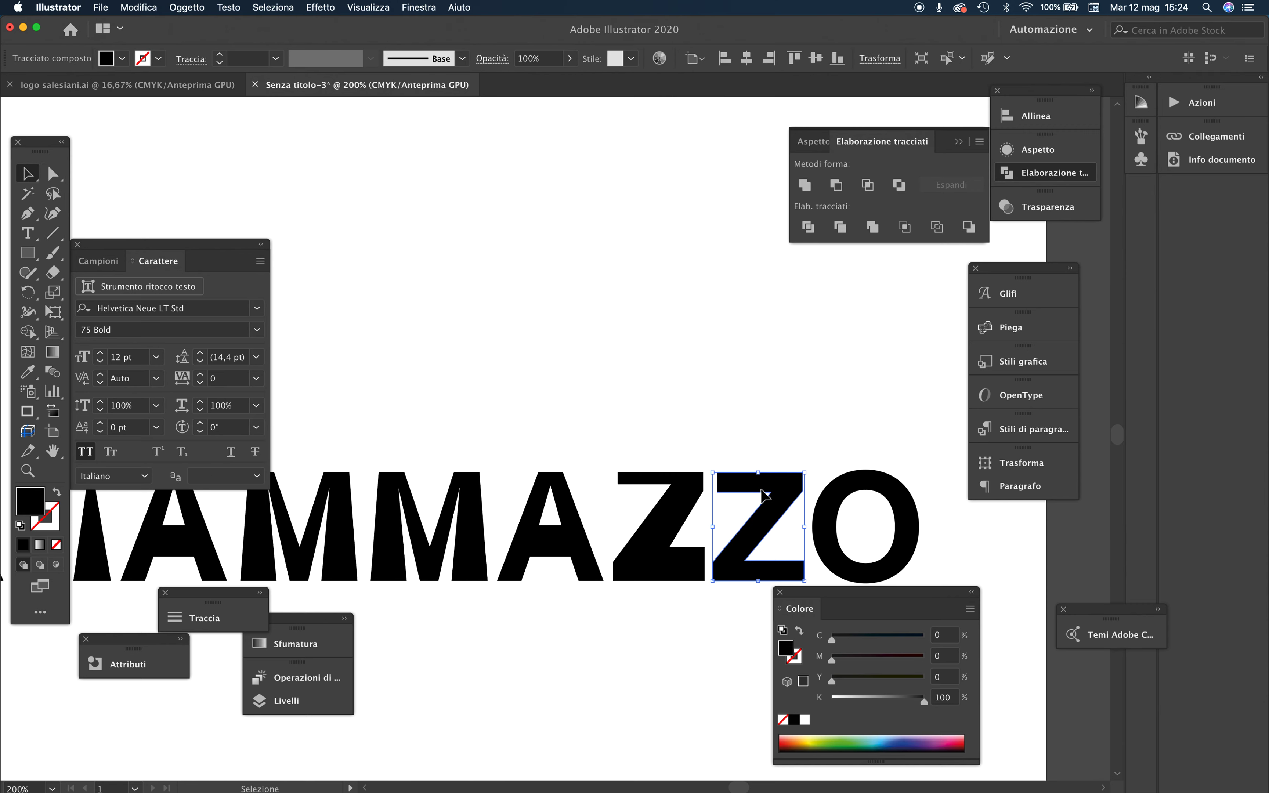
{"action": "key", "text": "Return"}
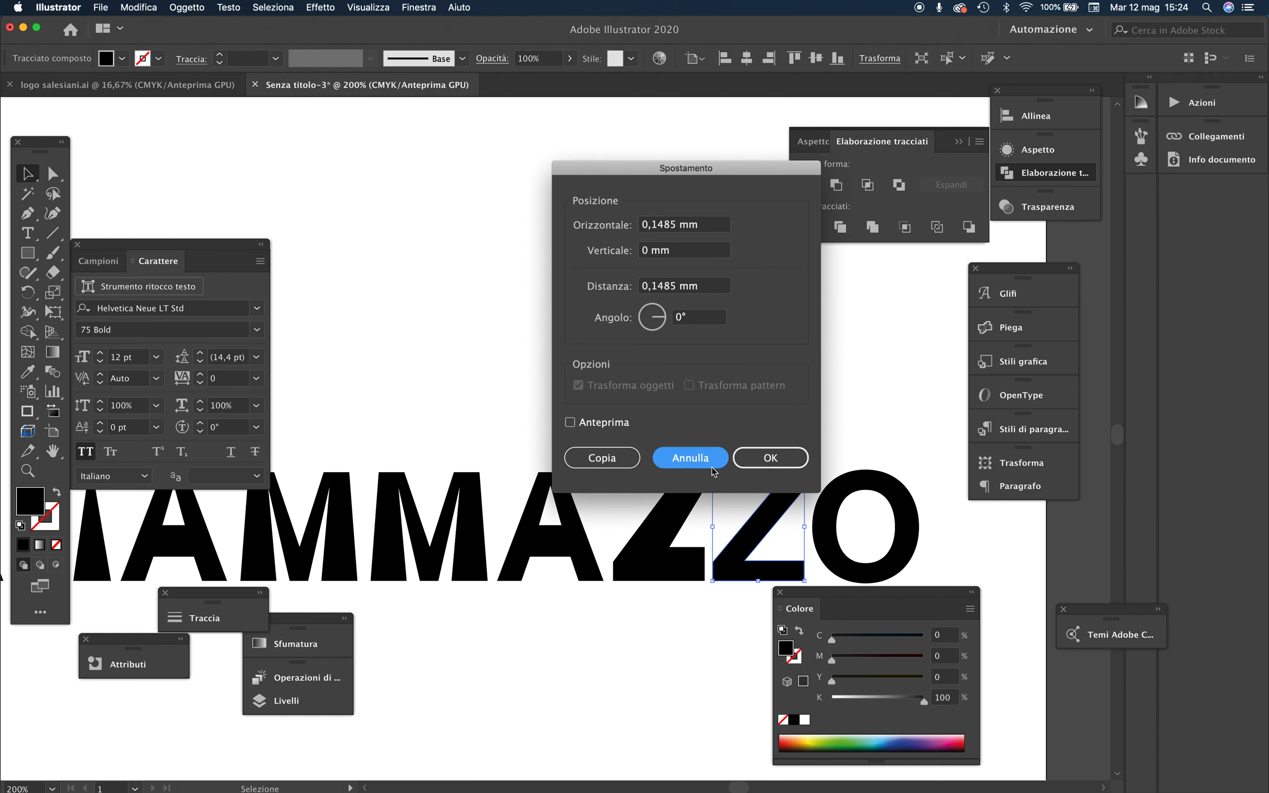
{"action": "left_click", "coordinate": [712, 466]}
{"action": "key", "text": "Delete"}
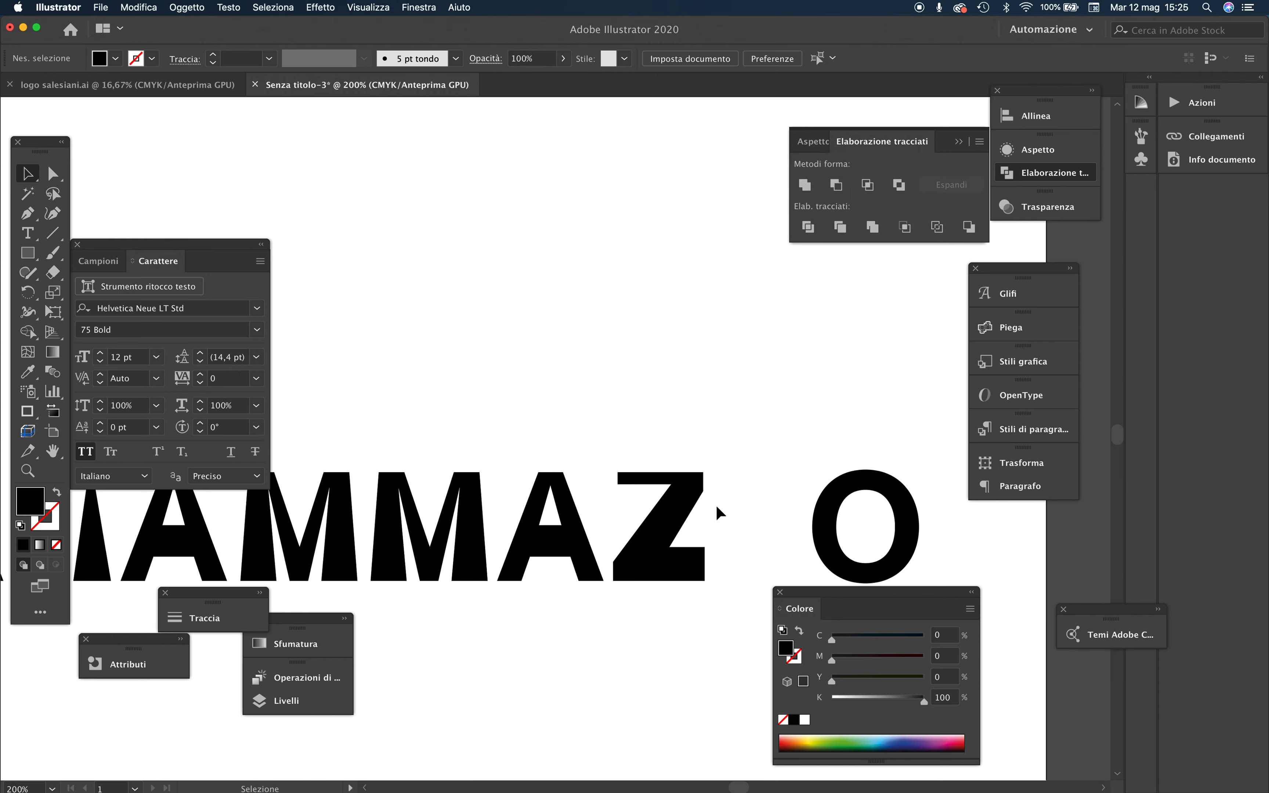
{"action": "left_click_drag", "start_coordinate": [682, 525], "coordinate": [779, 533]}
Select all anchors of the final O's counter with Direct Selection and move the counter upward.
{"action": "key", "text": "a"}
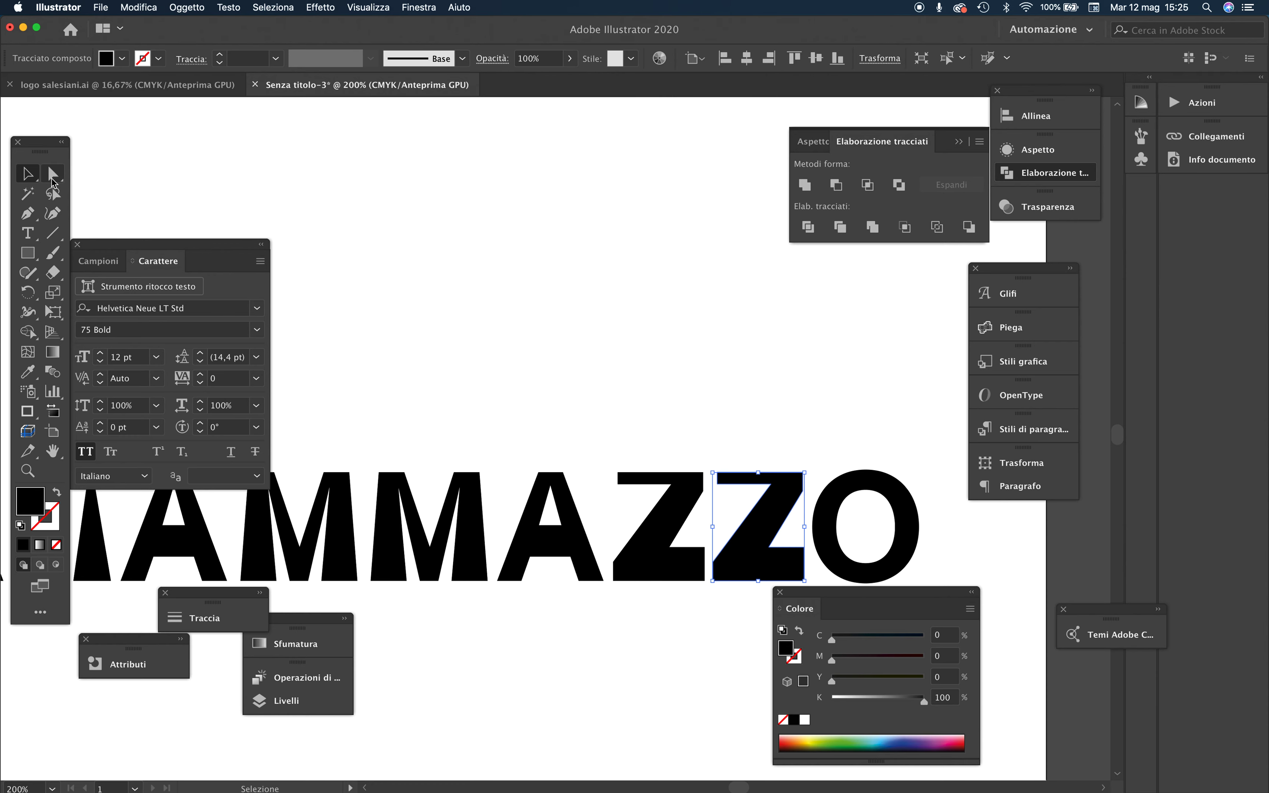
{"action": "key", "text": "super+minus"}
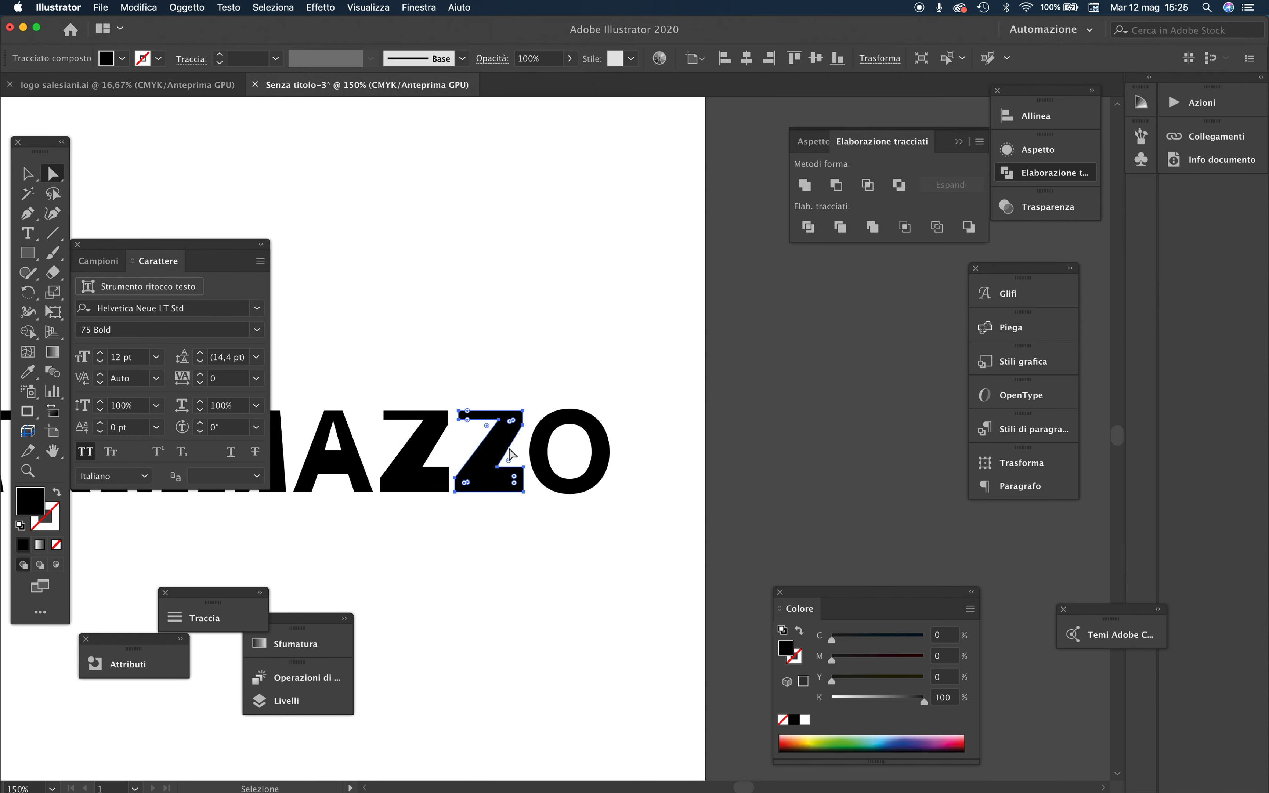
{"action": "left_click", "coordinate": [589, 438]}
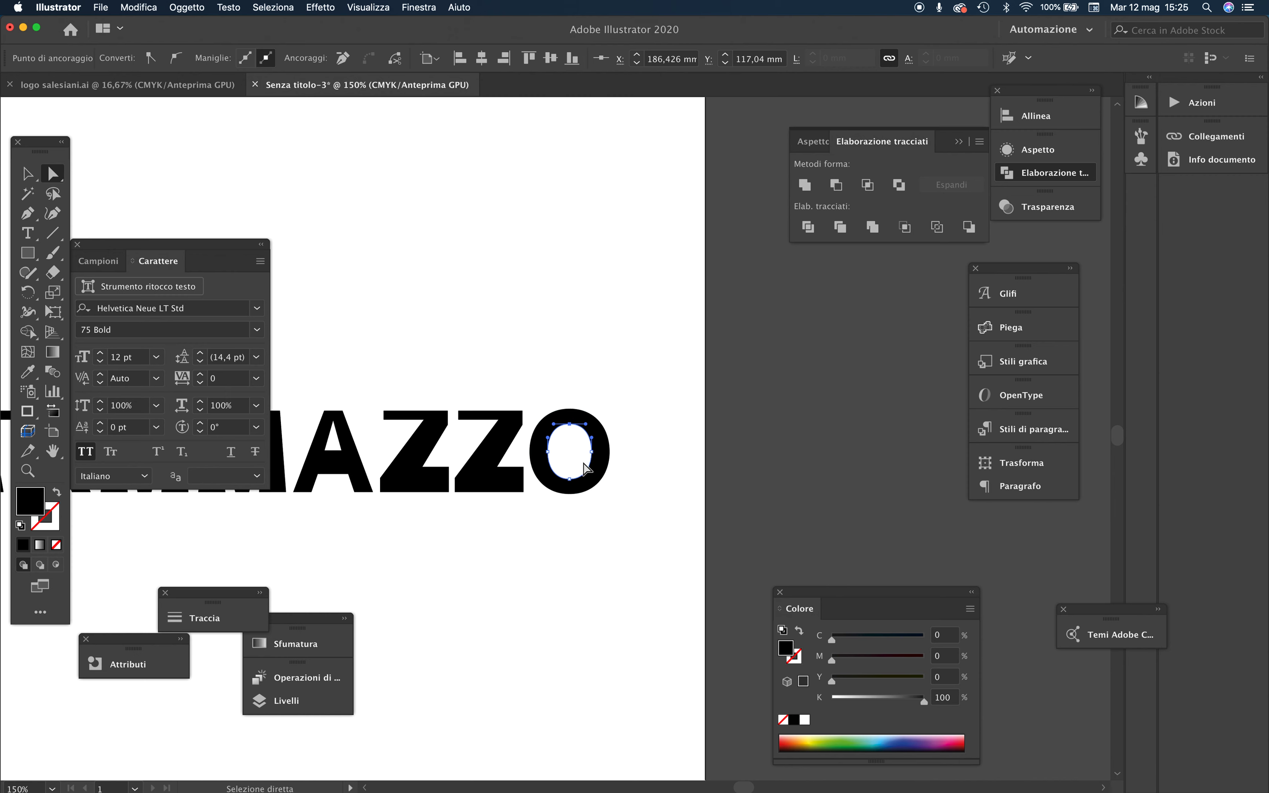
{"action": "left_click", "coordinate": [547, 451], "text": "shift"}
{"action": "left_click", "coordinate": [592, 452], "text": "shift"}
{"action": "left_click", "coordinate": [570, 479], "text": "shift"}
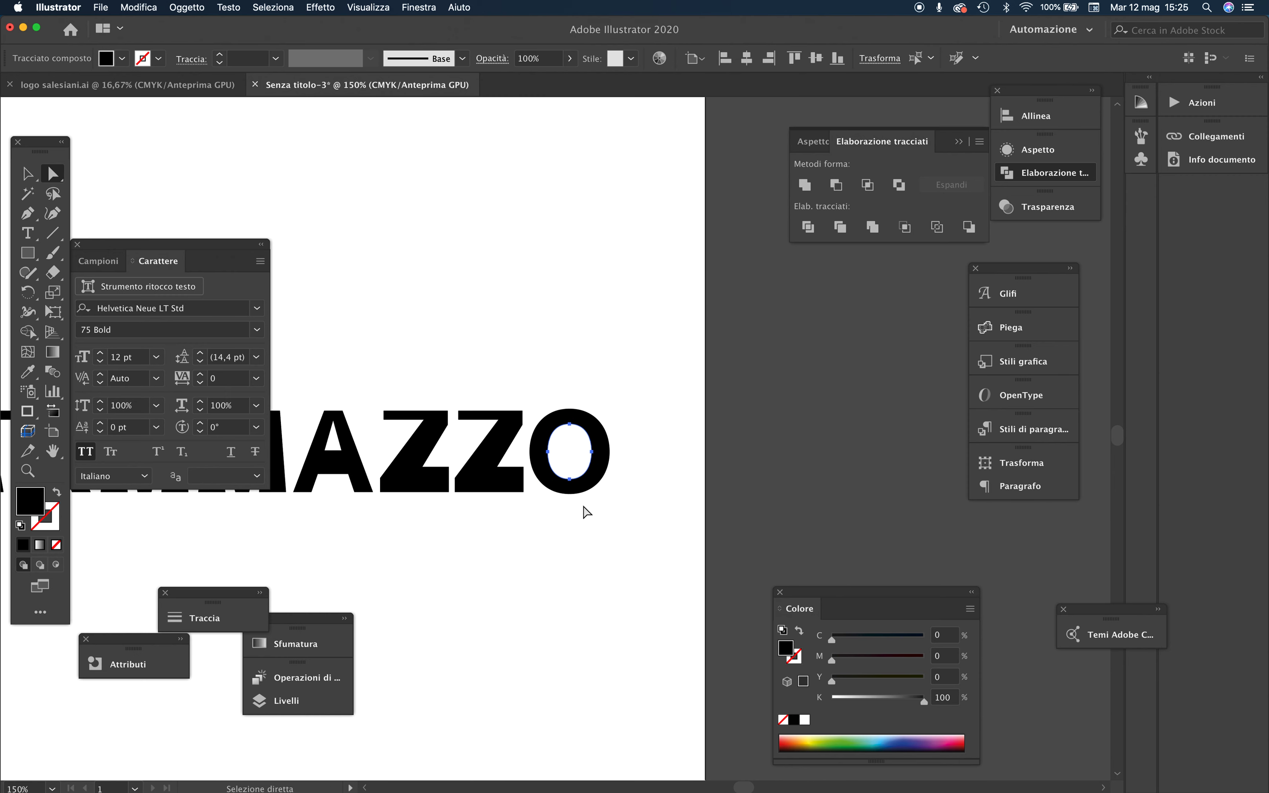
{"action": "key", "text": "Up"}
{"action": "key", "text": "Up"}
{"action": "key", "text": "Up"}
{"action": "key", "text": "Up"}
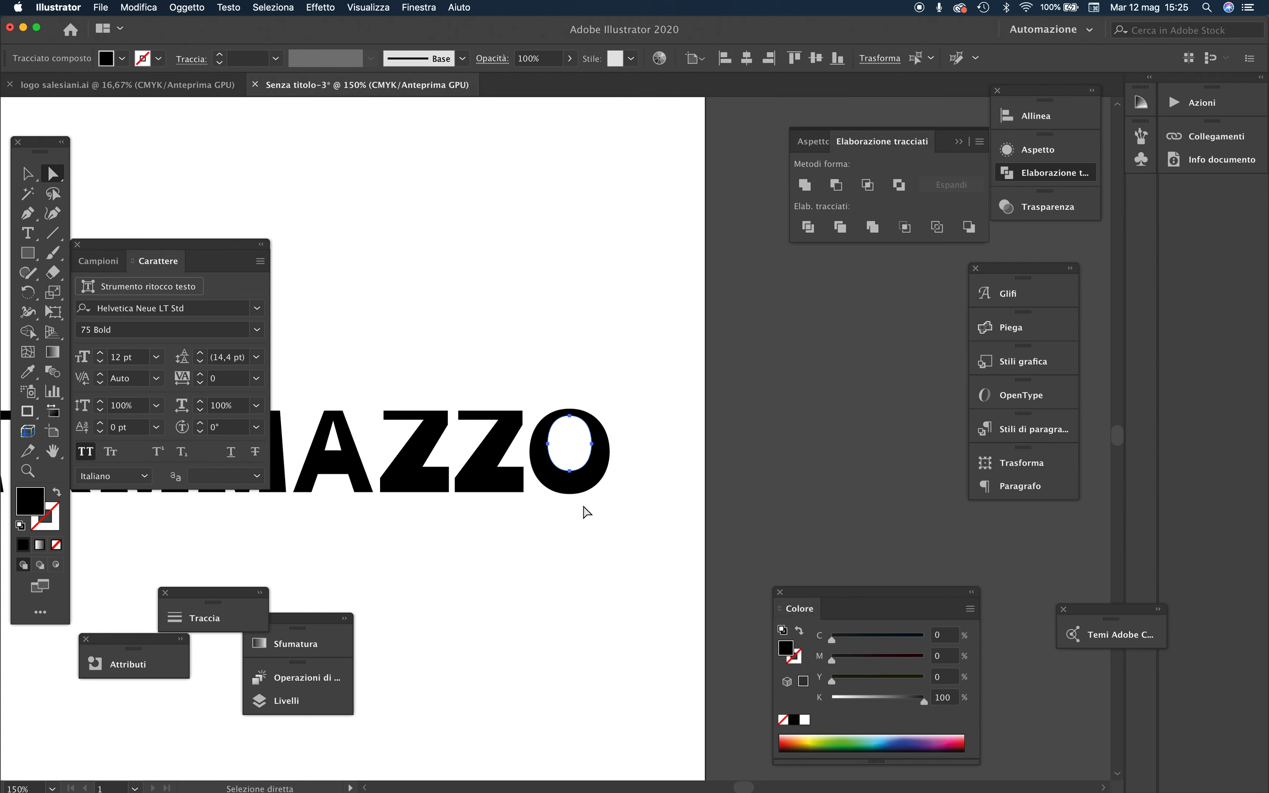
Nudge the bottom anchor of the O's counter upward and deselect it.
{"action": "left_click", "coordinate": [571, 471]}
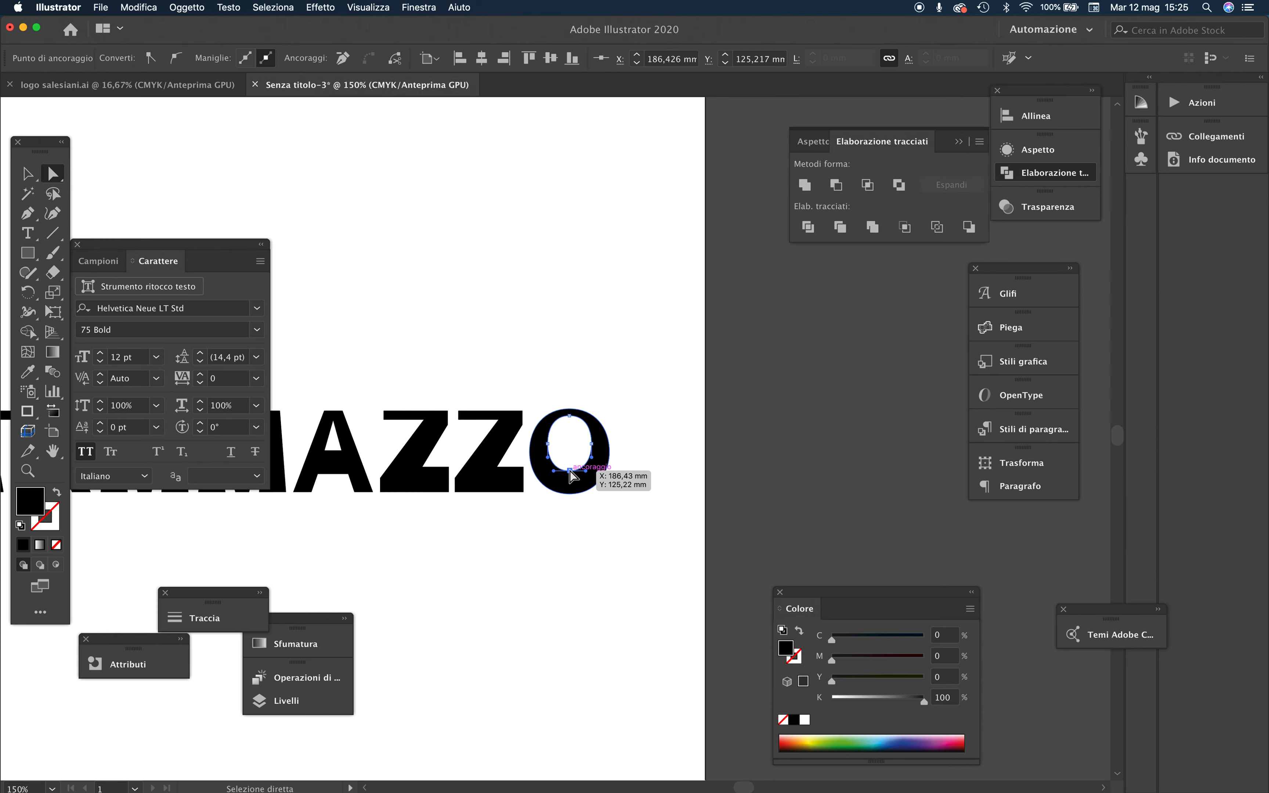
{"action": "key", "text": "Up"}
{"action": "key", "text": "Up"}
{"action": "left_click", "coordinate": [675, 509]}
{"action": "left_click", "coordinate": [504, 512], "text": "alt+super"}
{"action": "left_click", "coordinate": [515, 459], "text": "alt+super"}
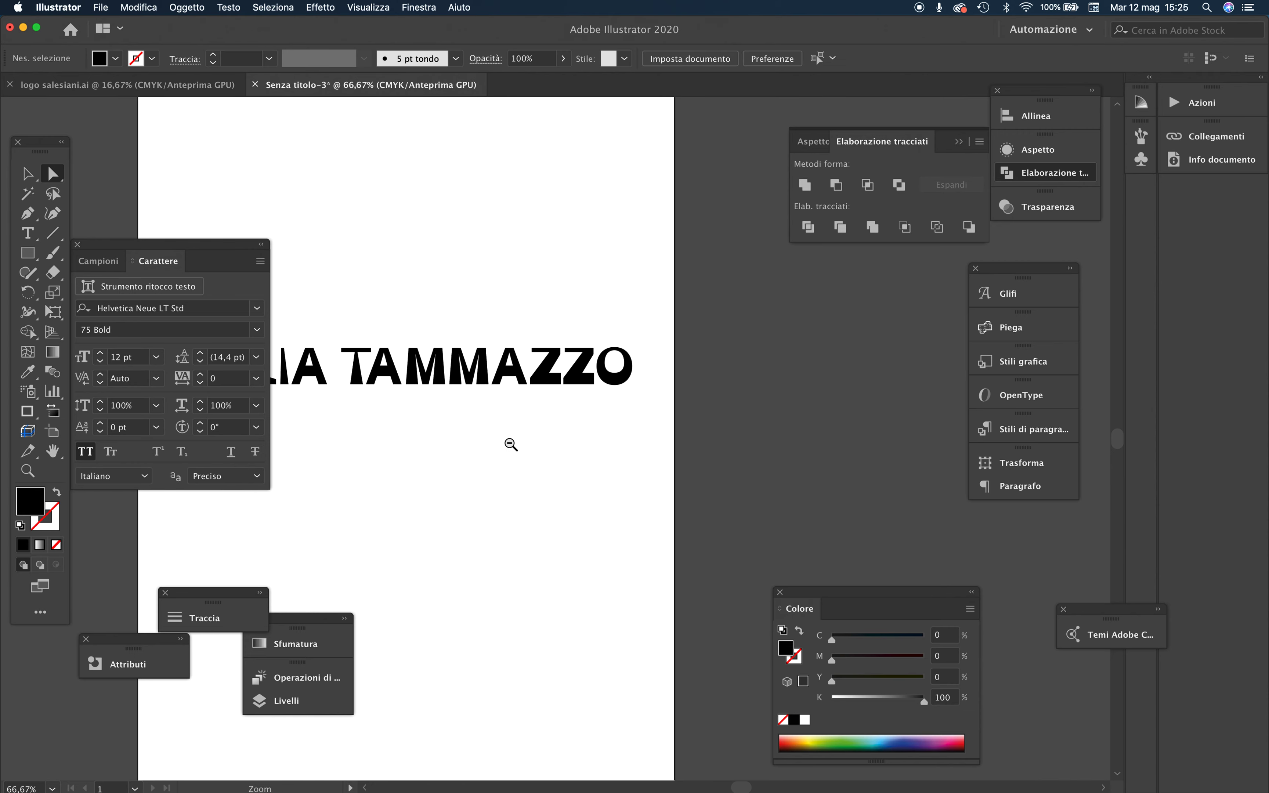
{"action": "left_click", "coordinate": [511, 440], "text": "alt+super"}
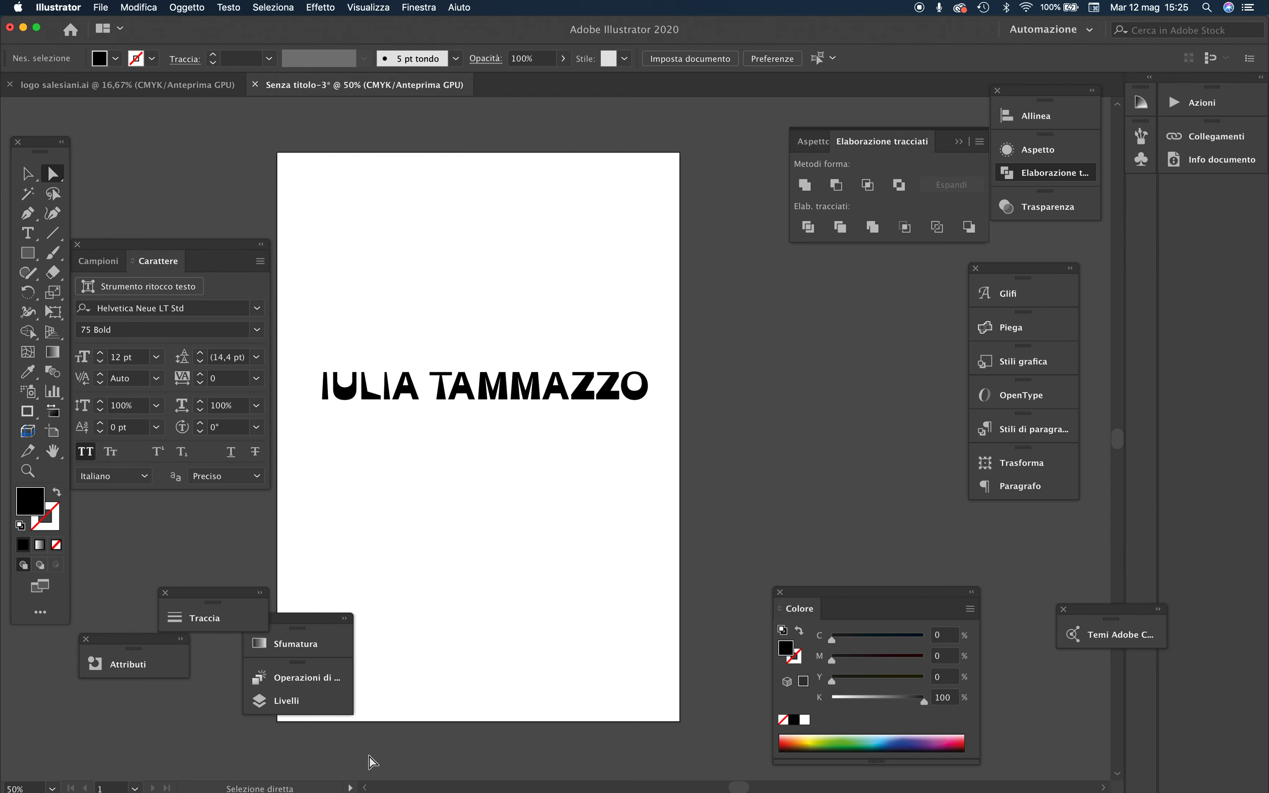
Select all the letters of the name and apply a rough, textured brush stroke to their outlines.
{"action": "left_click", "coordinate": [30, 172]}
{"action": "left_click", "coordinate": [487, 471]}
{"action": "left_click", "coordinate": [668, 462]}
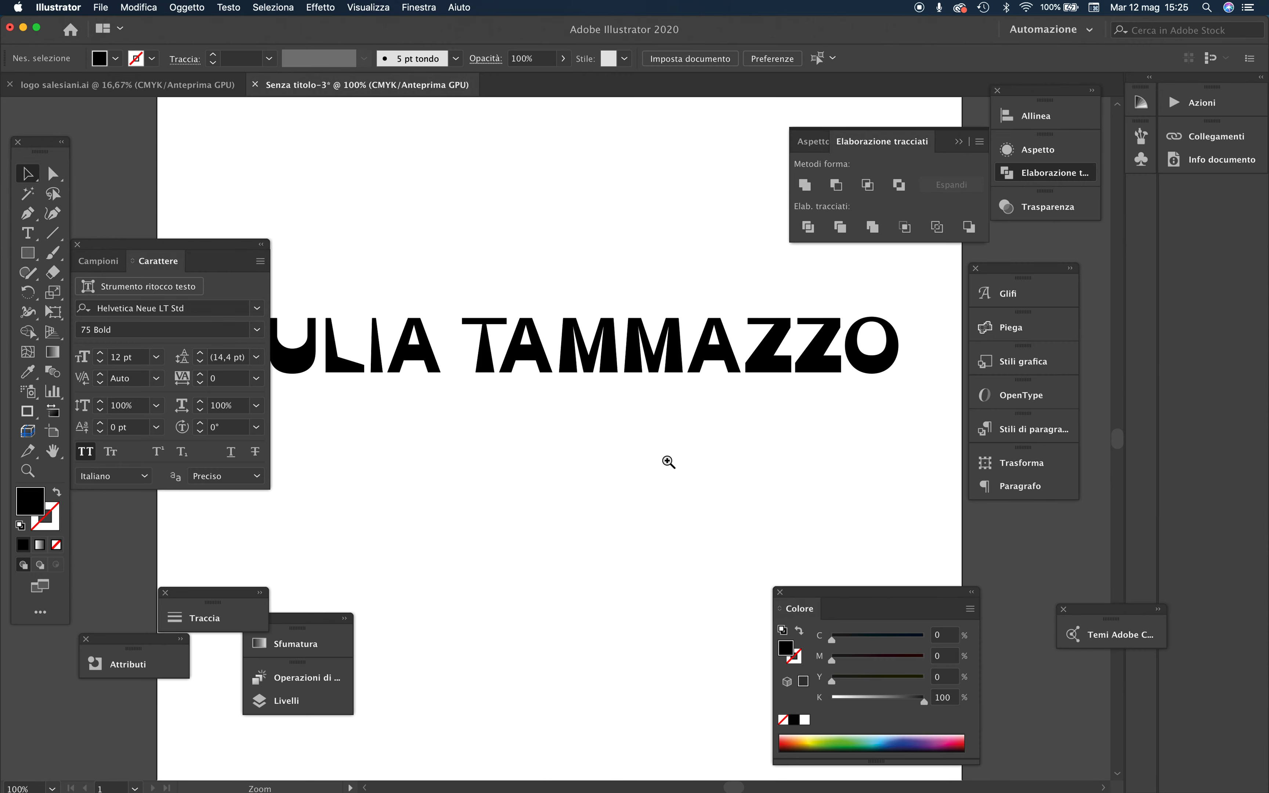
{"action": "left_click", "coordinate": [646, 430]}
{"action": "left_click", "coordinate": [598, 422], "text": "alt"}
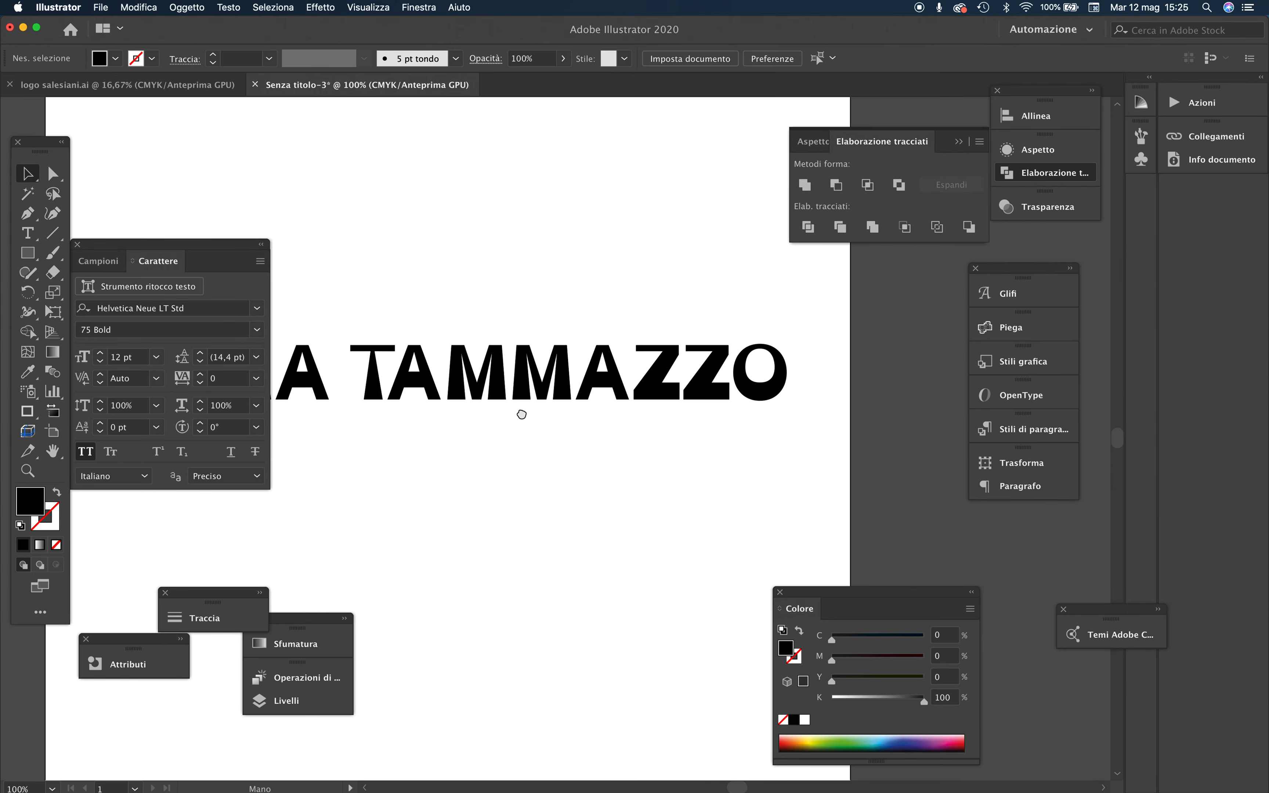
{"action": "left_click_drag", "start_coordinate": [519, 414], "coordinate": [643, 525]}
{"action": "left_click_drag", "start_coordinate": [929, 408], "coordinate": [237, 532]}
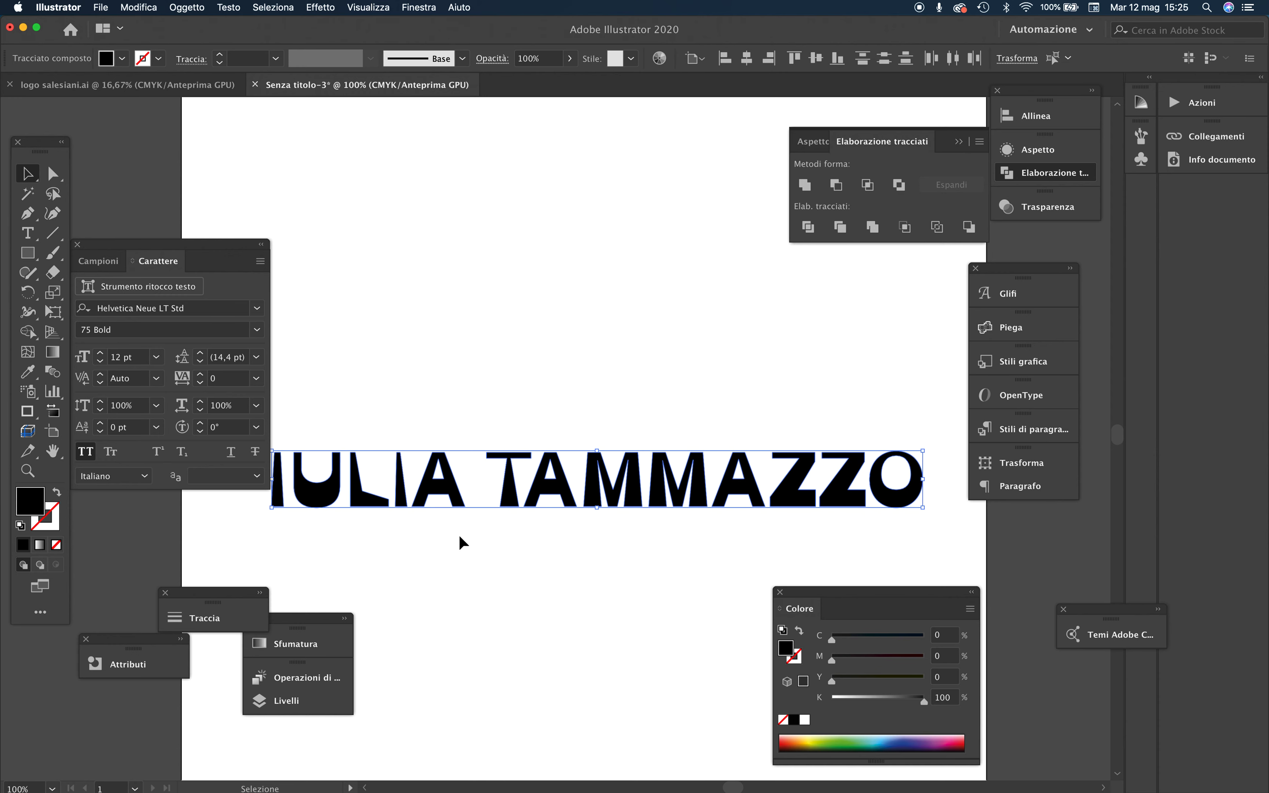
{"action": "left_click", "coordinate": [463, 59]}
{"action": "left_click", "coordinate": [408, 174]}
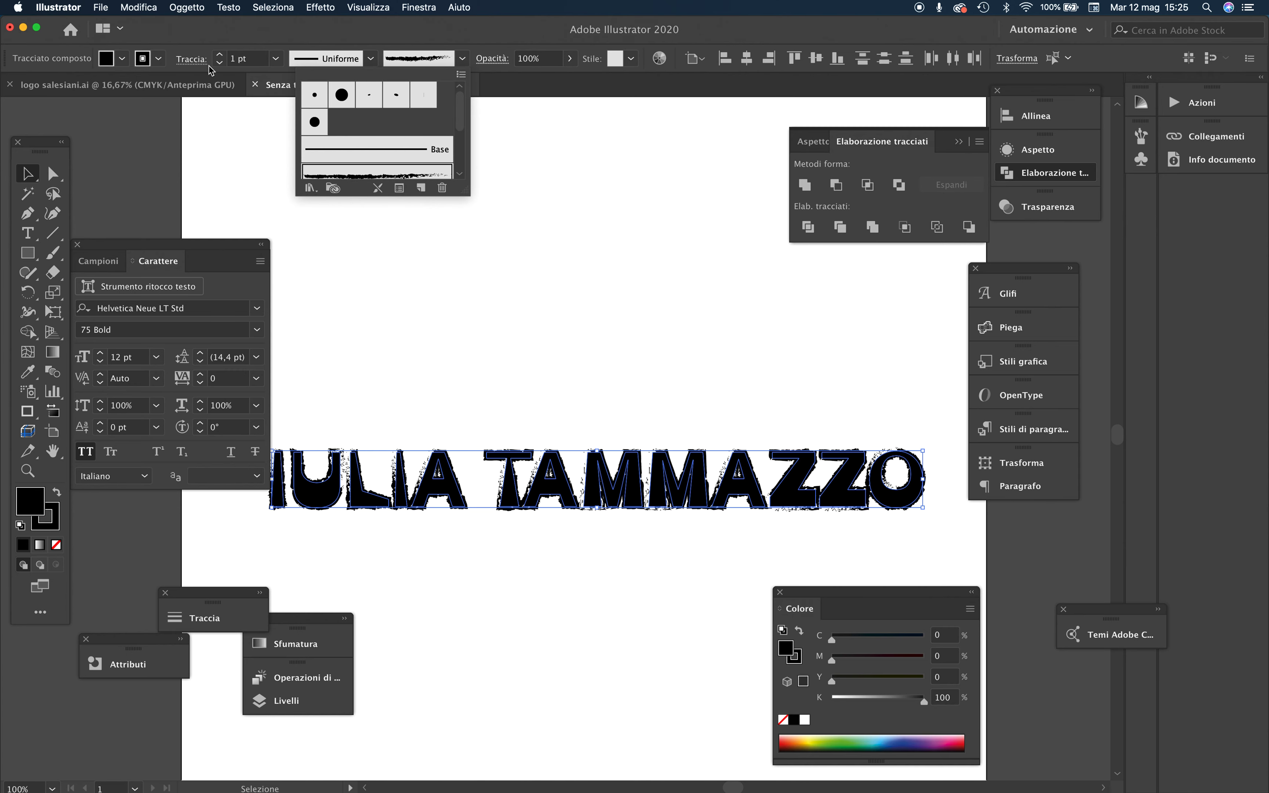
Set the lettering's brush stroke weight to 0.5 pt.
{"action": "left_click", "coordinate": [276, 59]}
{"action": "left_click", "coordinate": [276, 60]}
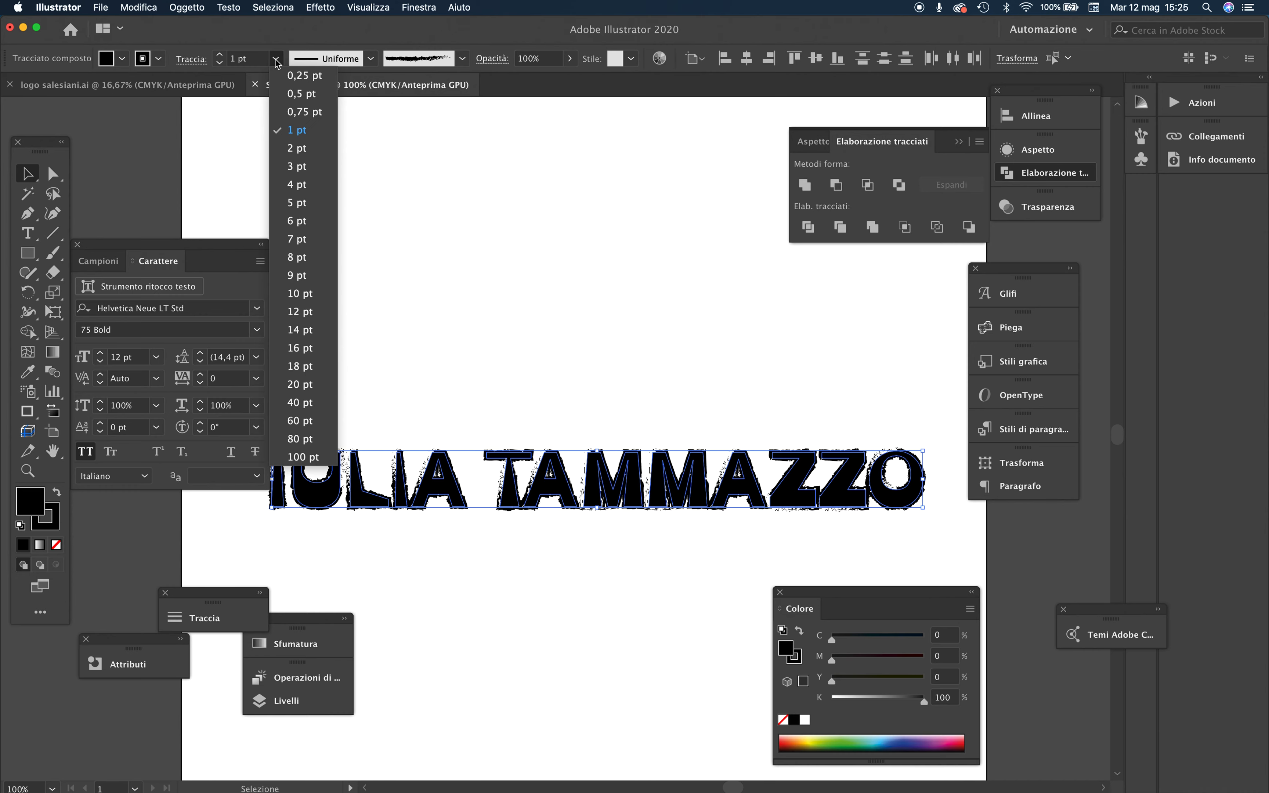
{"action": "left_click", "coordinate": [657, 334]}
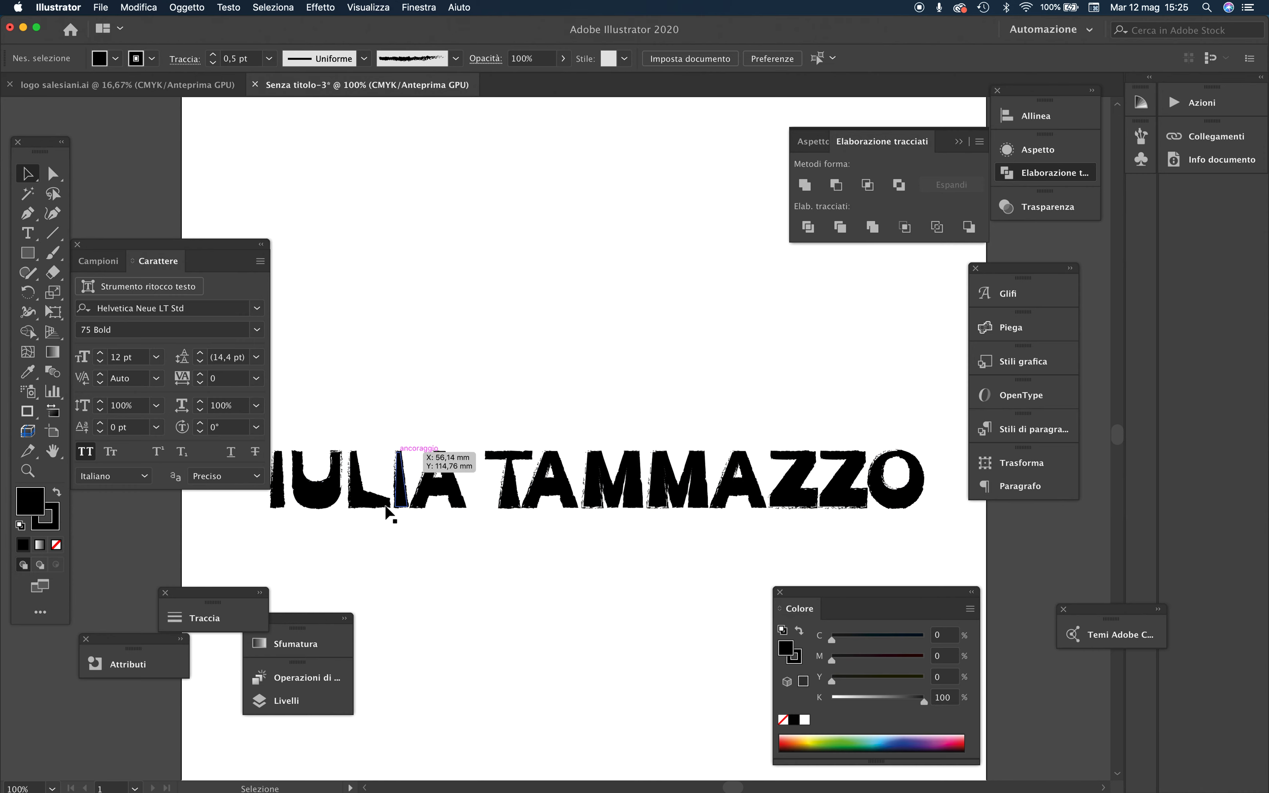
{"action": "key", "text": "super+space"}
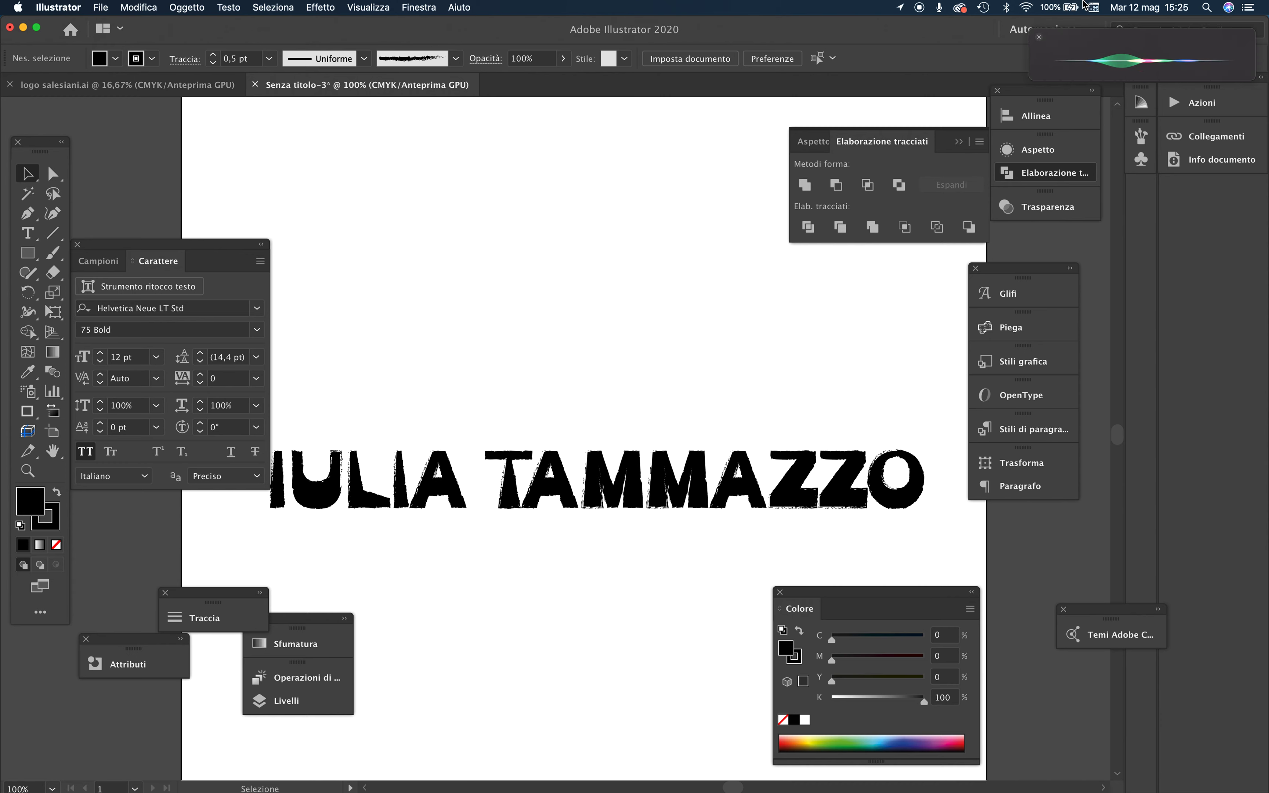
{"action": "left_click", "coordinate": [1040, 38]}
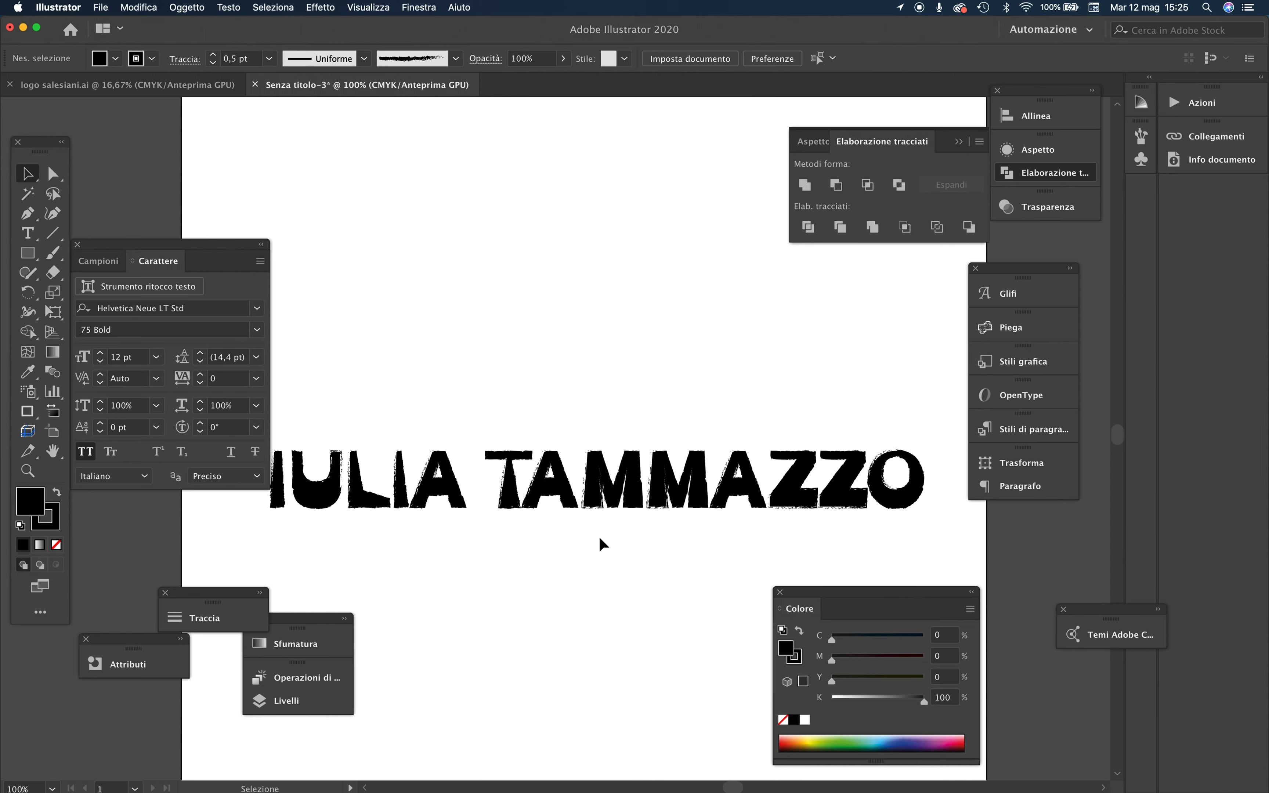
Examine the lettering with the 1 pt brush stroke, undoing and redoing the stroke to compare it with the clean version.
{"action": "key", "text": "z"}
{"action": "left_click", "coordinate": [542, 482]}
{"action": "left_click", "coordinate": [522, 482], "text": "alt"}
{"action": "key", "text": "v"}
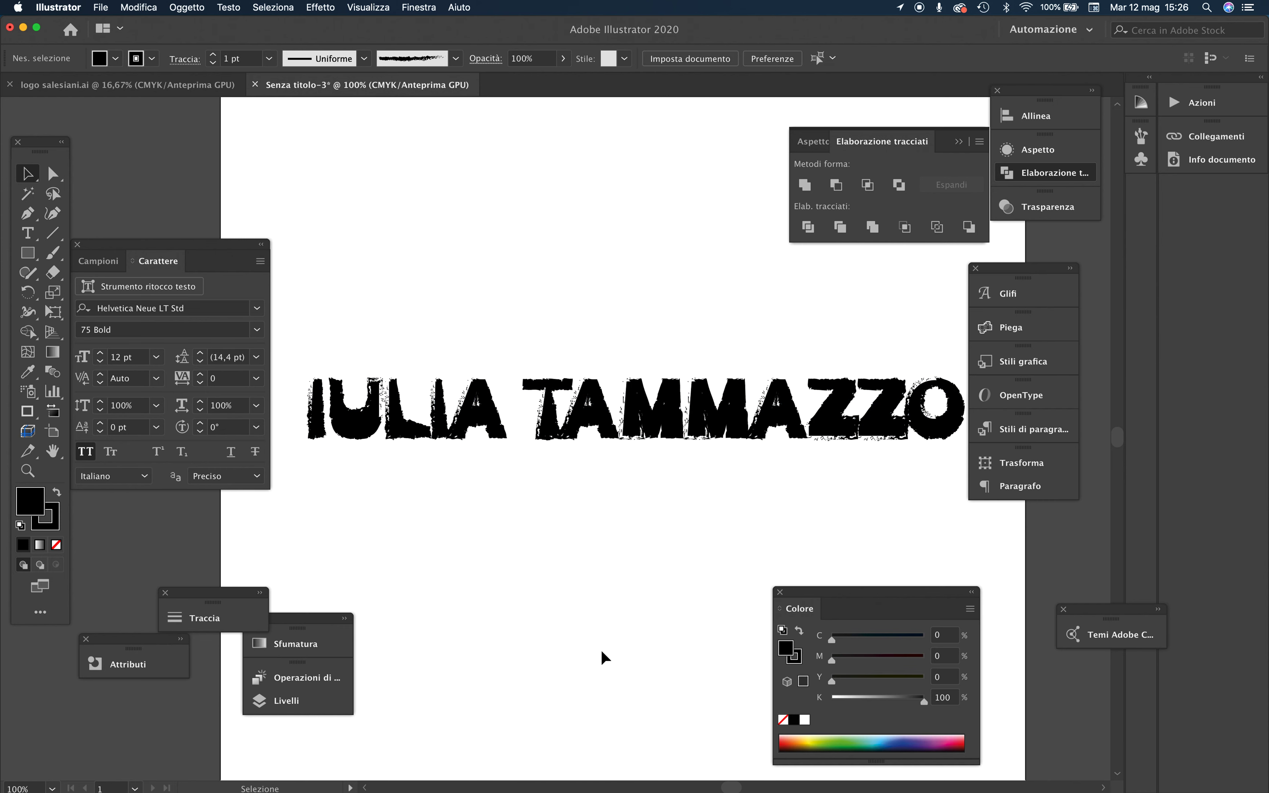
{"action": "key", "text": "z"}
{"action": "left_click", "coordinate": [491, 425], "text": "alt"}
{"action": "key", "text": "v"}
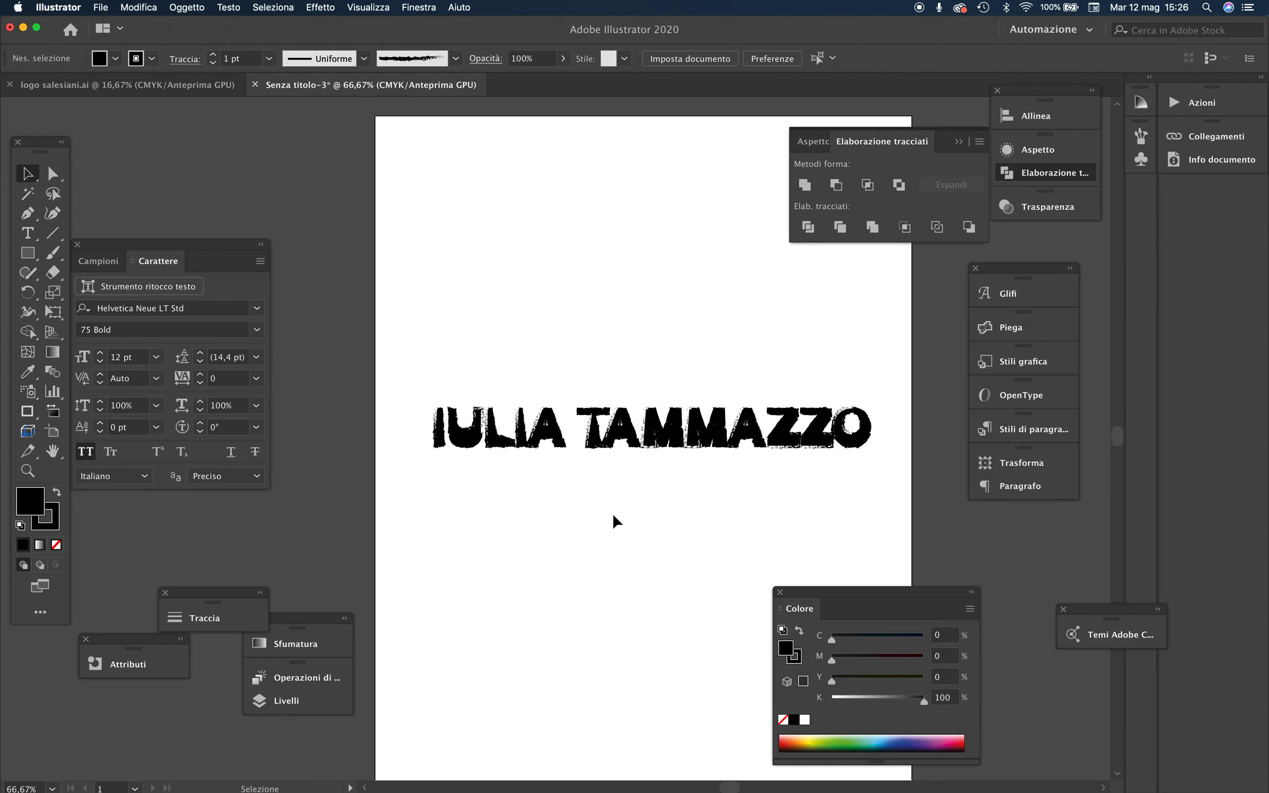
{"action": "key", "text": "super+z"}
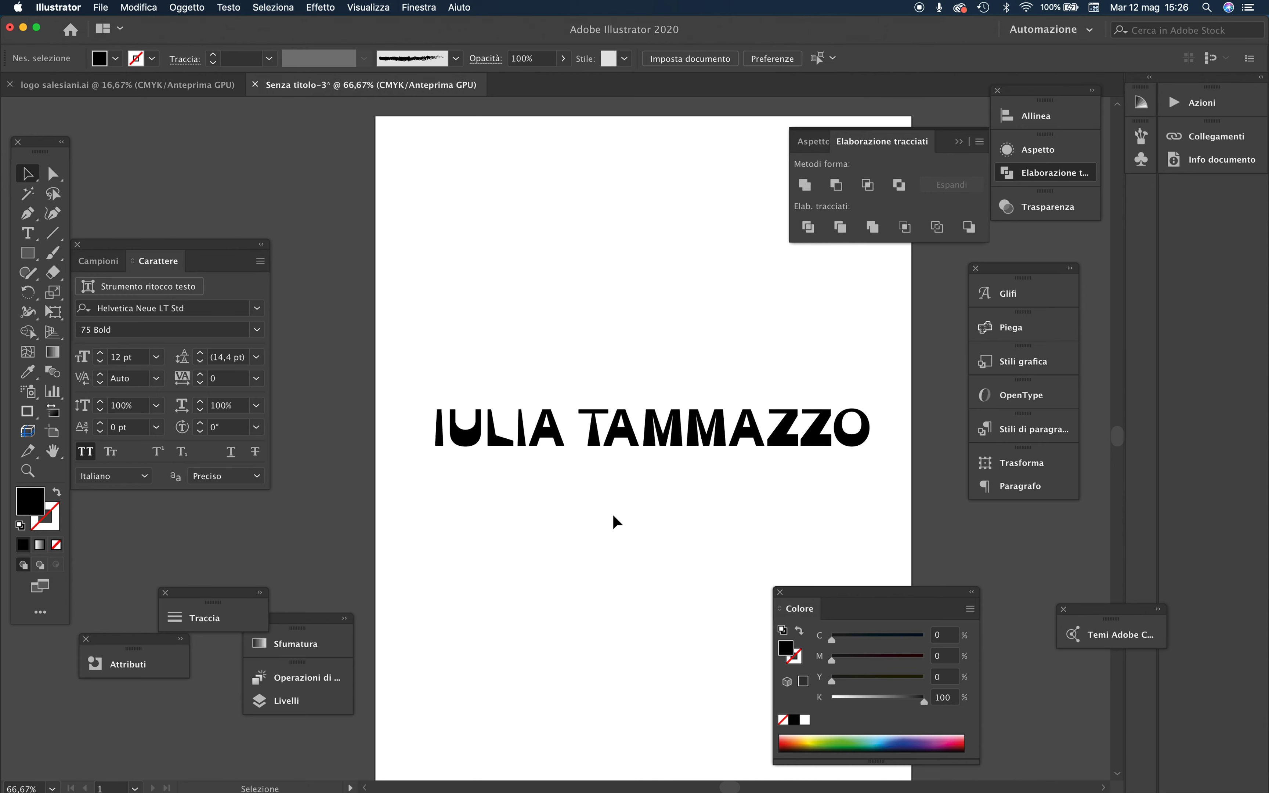
{"action": "key", "text": "super+shift+z"}
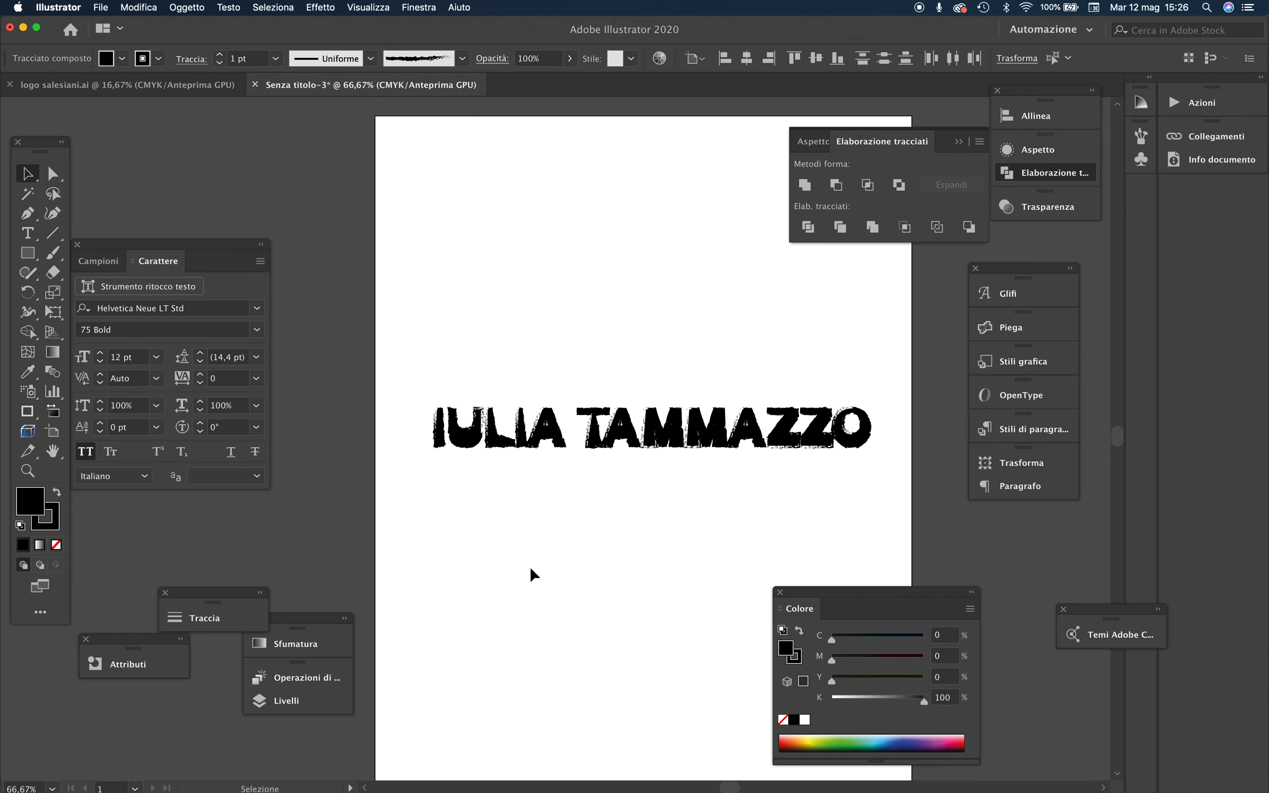